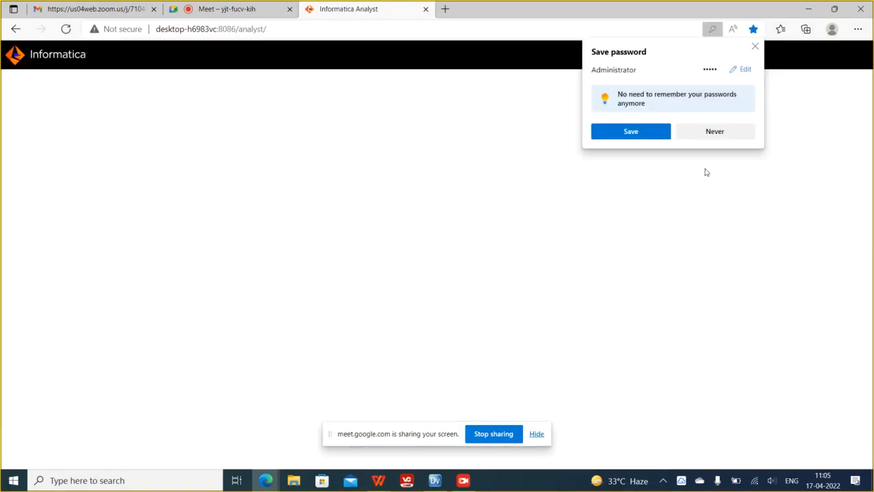
# Decline saving the login password in the browser, switch to WPS Office and create a blank document.
pyautogui.click(704, 133)
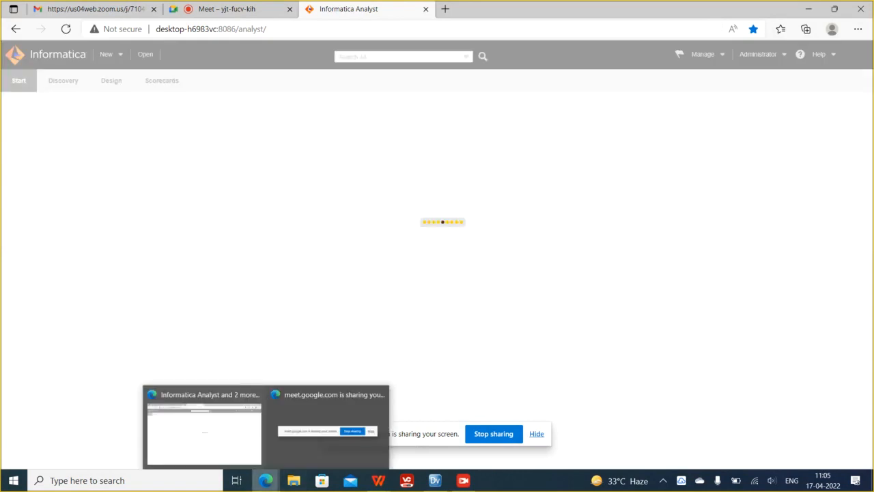
pyautogui.moveTo(375, 481)
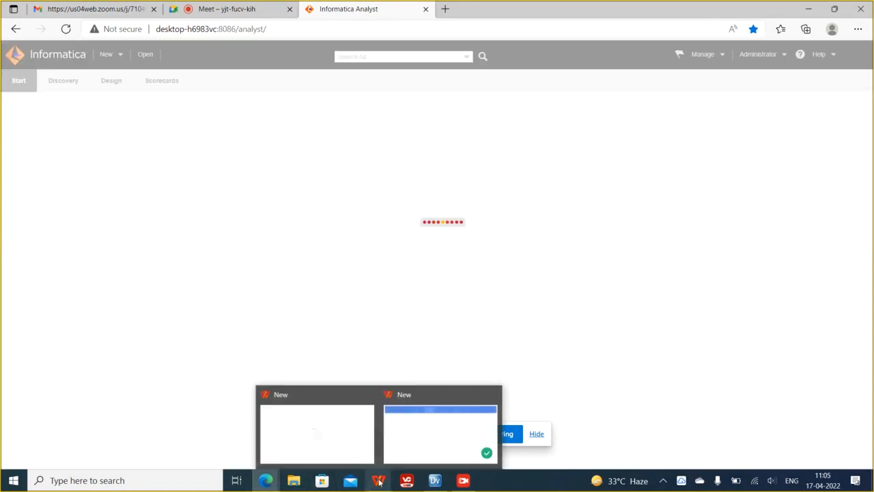
pyautogui.click(425, 424)
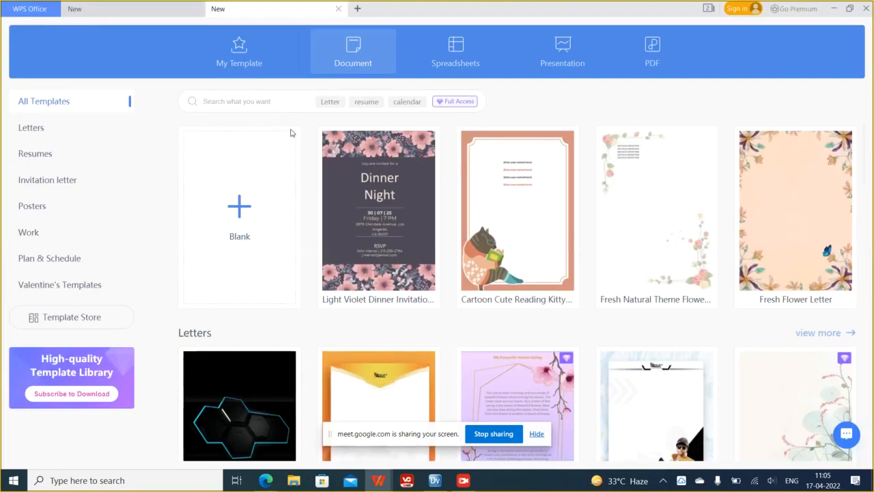
pyautogui.click(254, 210)
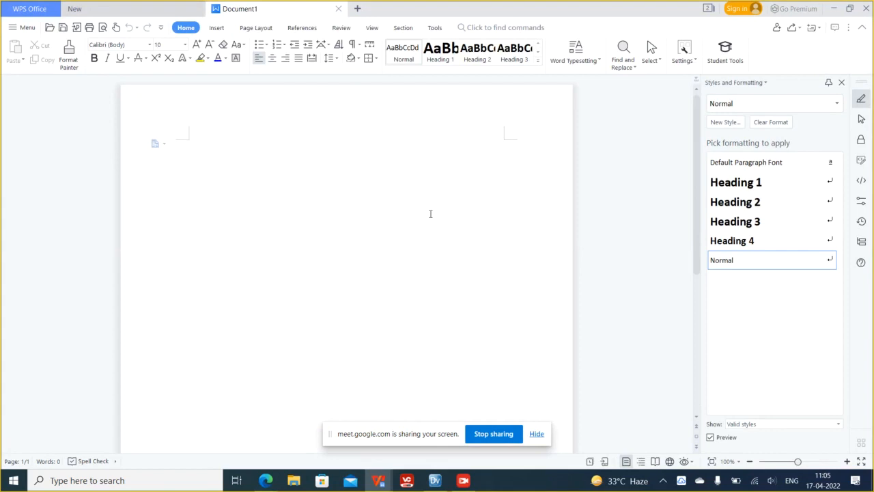
# Write the line "Informatica Analyst : It is used for profiling and scorecard." at the start of the document.
pyautogui.write('Informatica Analys')
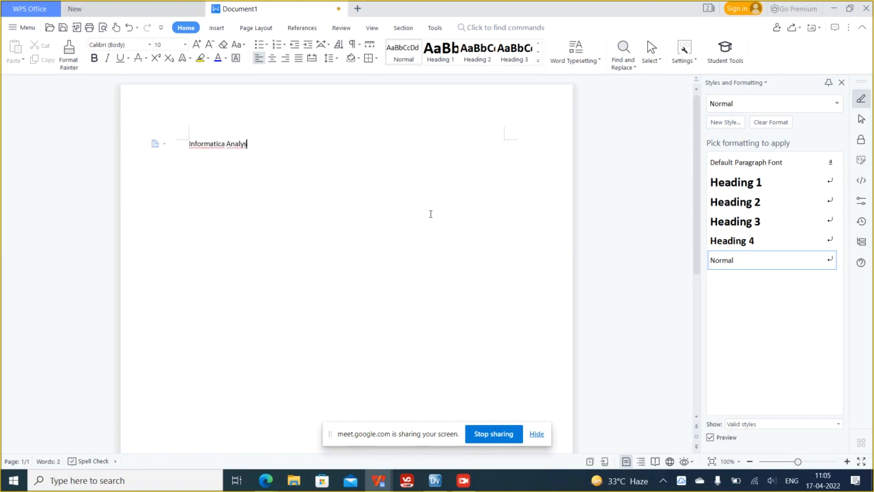
pyautogui.write('t :')
pyautogui.moveTo(265, 481)
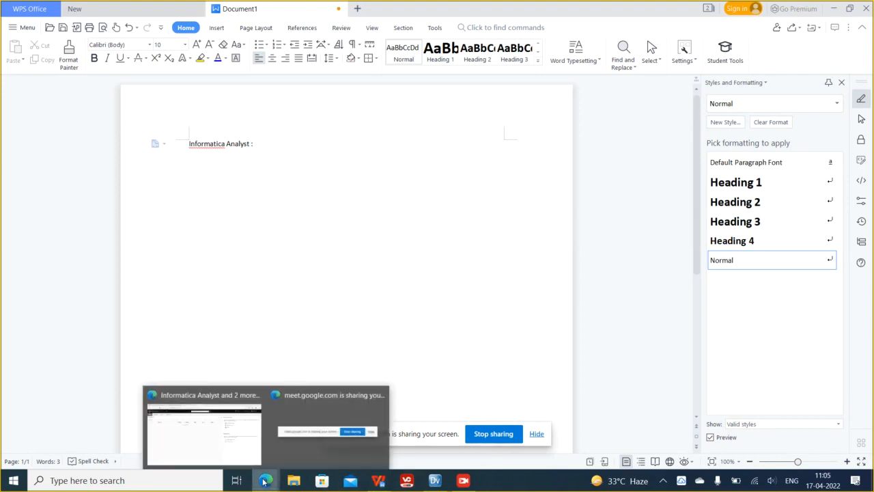
pyautogui.click(230, 434)
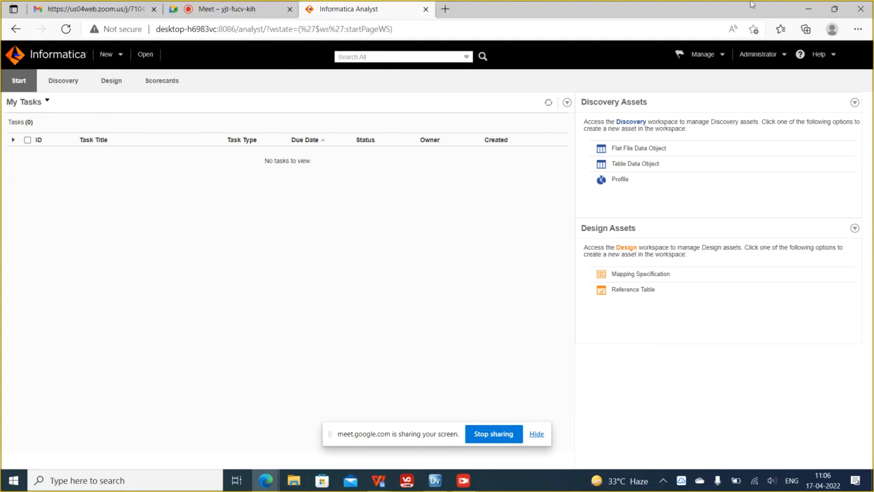
pyautogui.click(807, 9)
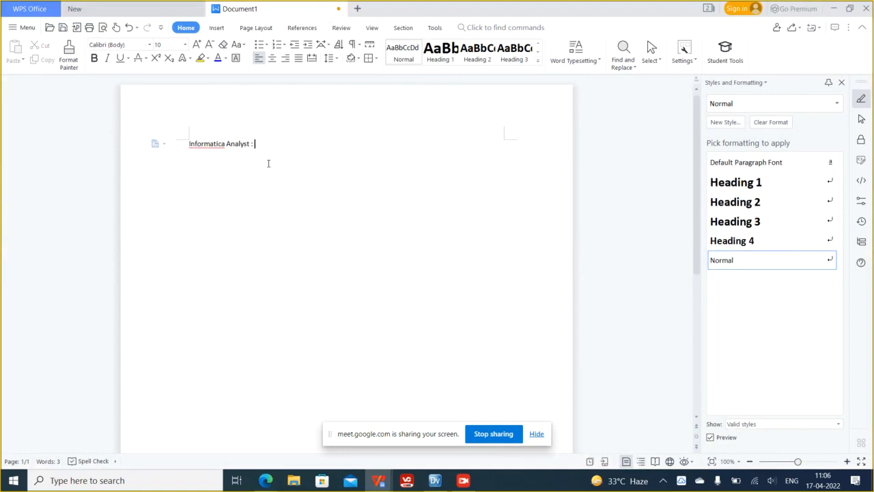
pyautogui.write('It is used for profiling and score')
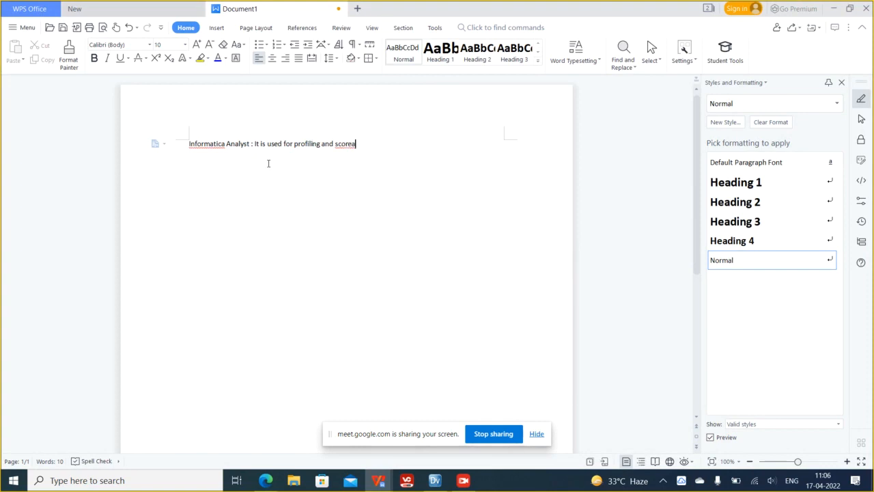
pyautogui.write('card.')
pyautogui.press('Return')
pyautogui.moveTo(190, 143); pyautogui.dragTo(321, 143)
pyautogui.click(274, 236)
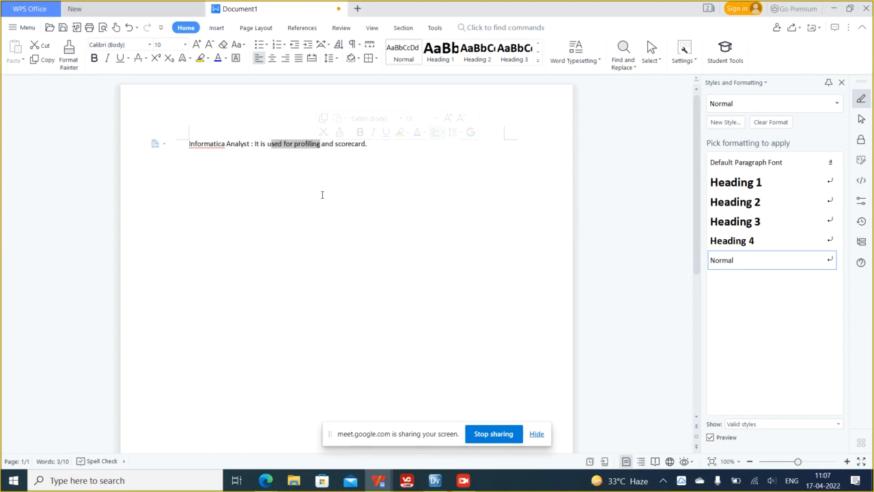
pyautogui.click(348, 143)
pyautogui.doubleClick(348, 144)
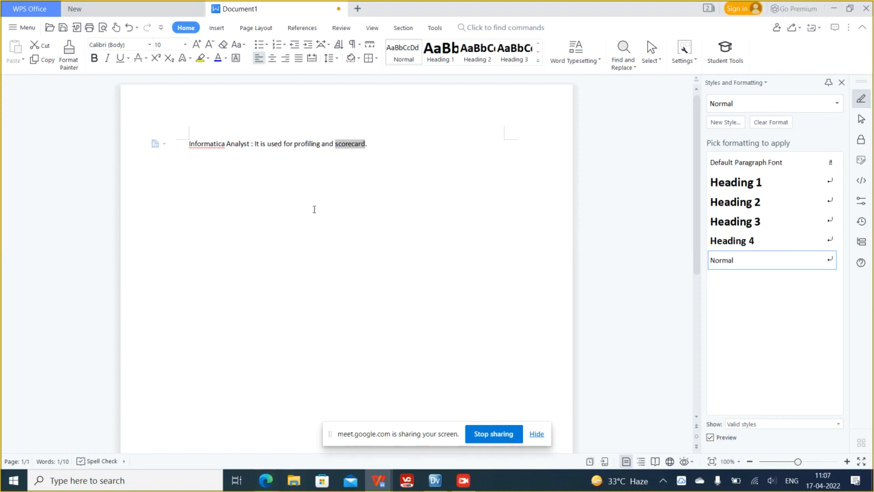
pyautogui.click(283, 188)
pyautogui.press('Return')
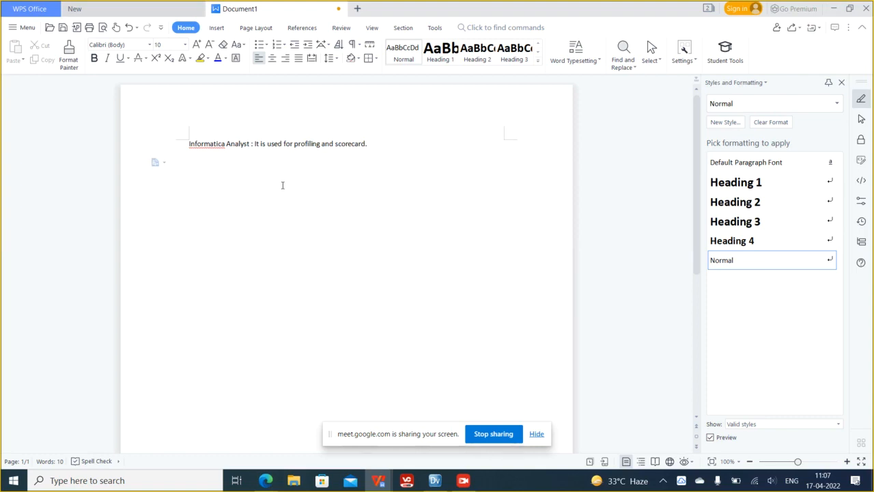
pyautogui.click(433, 481)
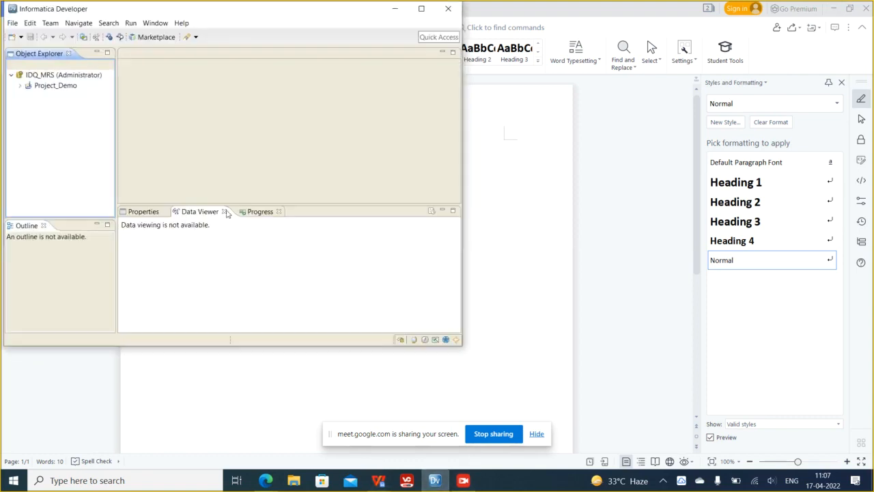
pyautogui.click(402, 11)
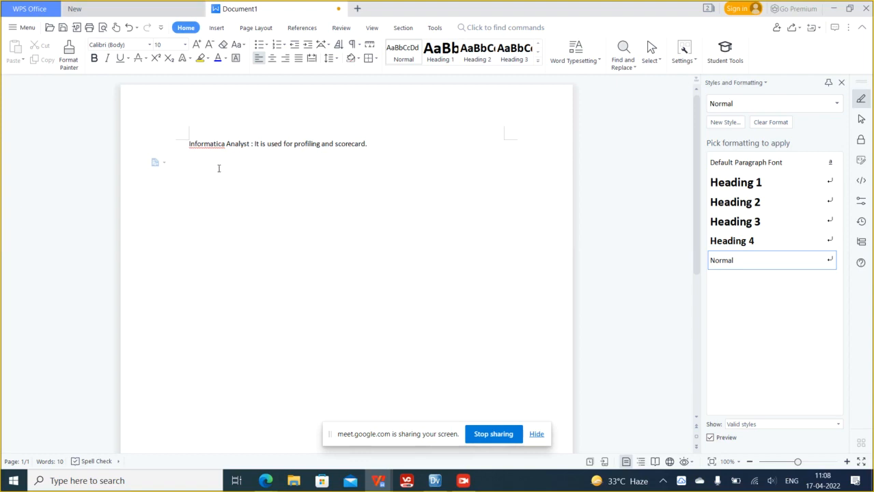
pyautogui.moveTo(190, 144); pyautogui.dragTo(418, 231)
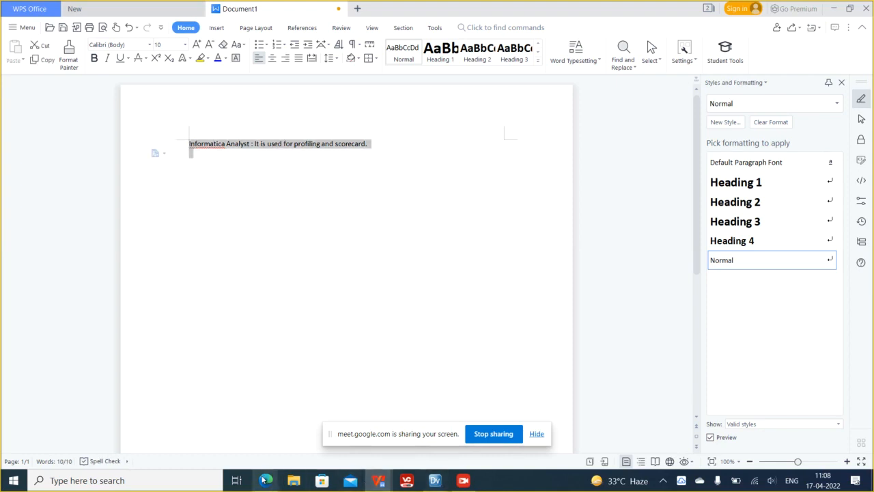
pyautogui.moveTo(262, 481)
pyautogui.click(285, 176)
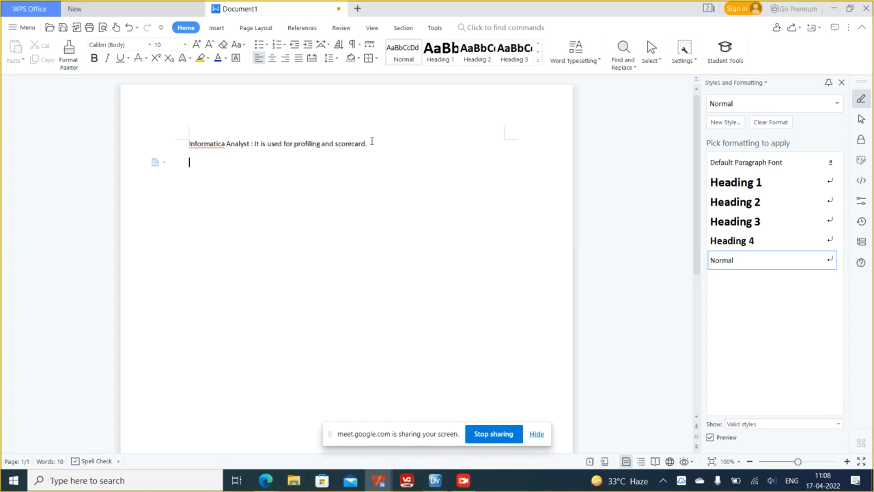
pyautogui.press('Return')
pyautogui.doubleClick(313, 143)
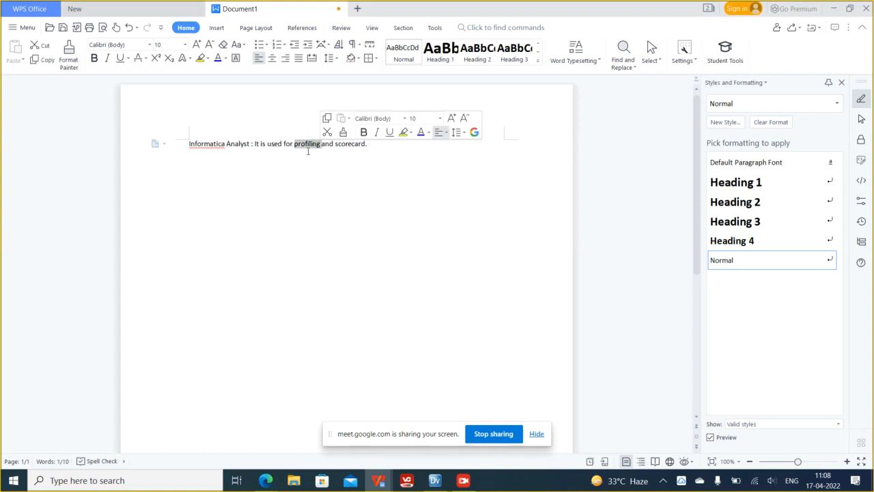
# Switch to Informatica Developer and look through the profiles stored in Project_Demo.
pyautogui.click(437, 482)
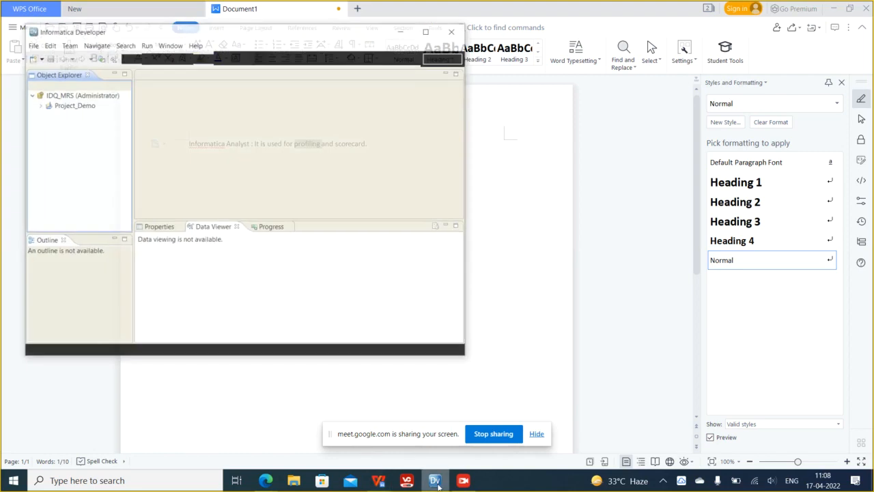
pyautogui.click(20, 85)
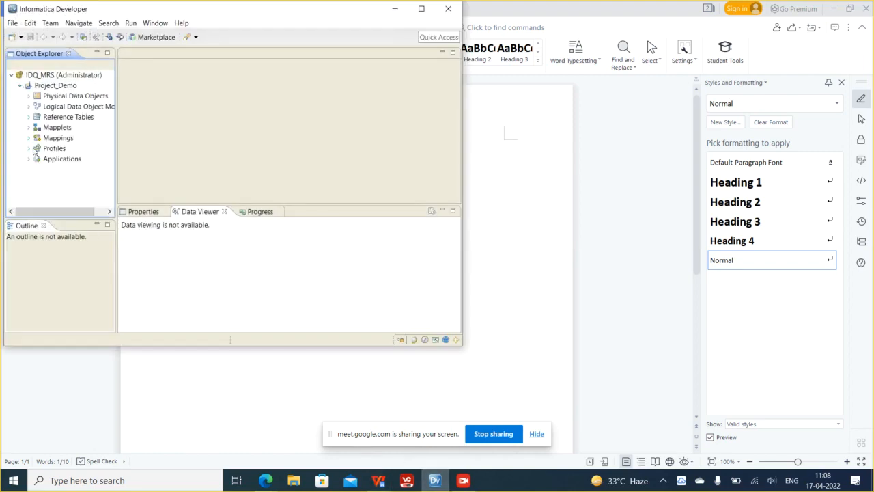
pyautogui.doubleClick(36, 149)
pyautogui.click(72, 159)
pyautogui.click(96, 169)
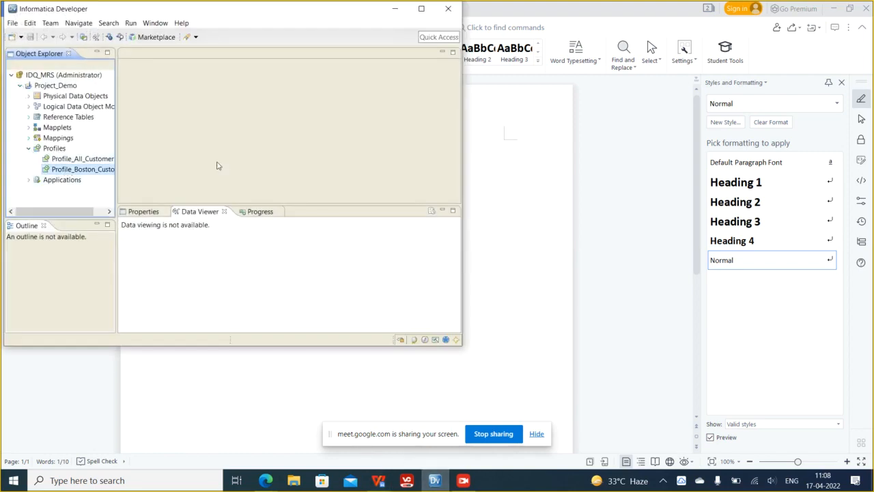
pyautogui.click(396, 10)
pyautogui.doubleClick(348, 144)
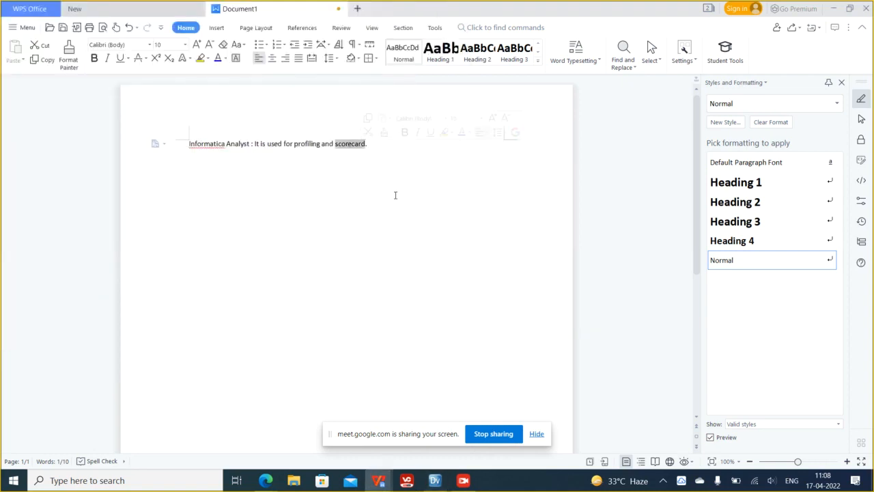
pyautogui.doubleClick(349, 143)
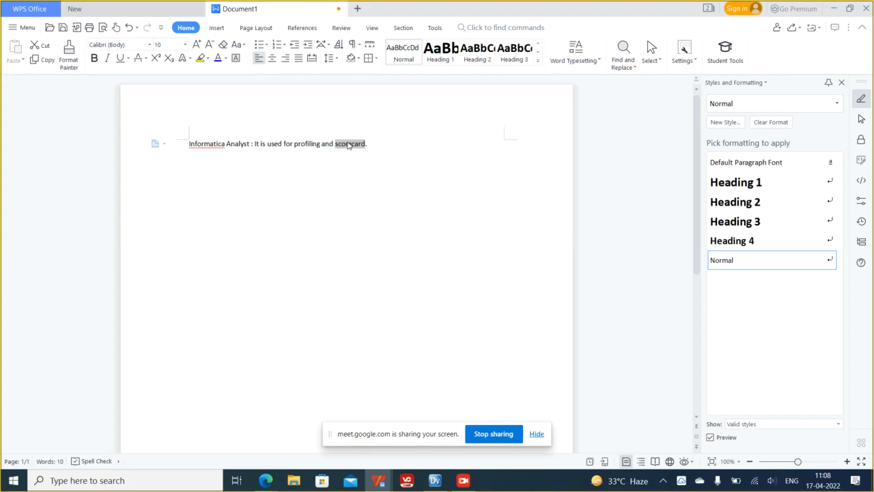
pyautogui.moveTo(189, 144); pyautogui.dragTo(249, 144)
pyautogui.doubleClick(349, 144)
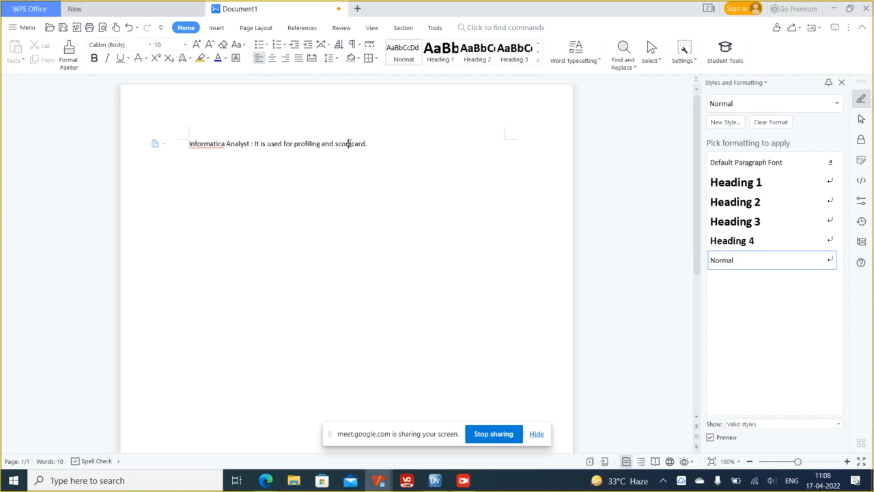
pyautogui.click(355, 144)
# Add the line "Scorecard: Graphical representation of profiling result" below the Informatica Analyst sentence.
pyautogui.click(368, 144)
pyautogui.press('Return')
pyautogui.write('Scorecard: Grap')
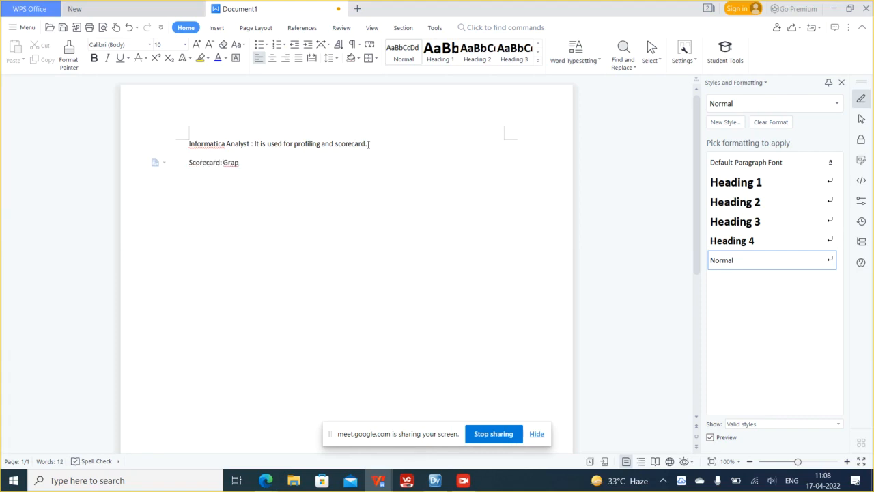
pyautogui.write('hical representation of profiling result')
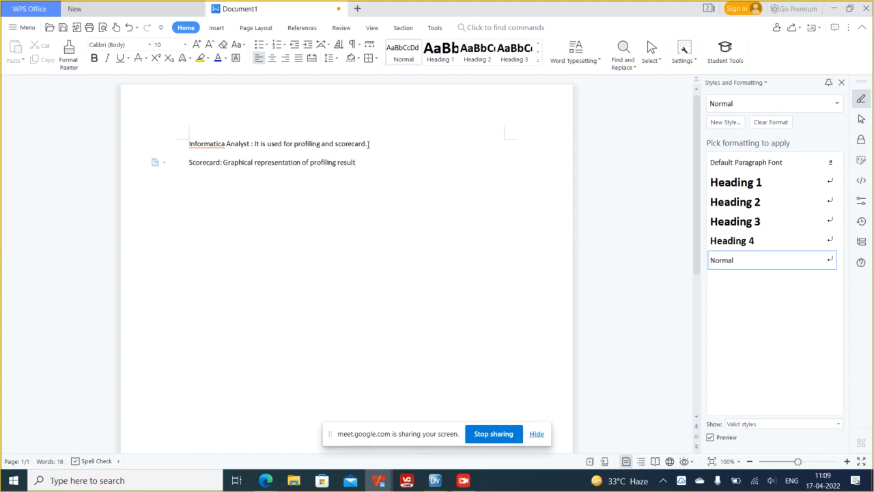
# Replace "profiling result" in the Scorecard line with "valid/invalid records for a source/s.".
pyautogui.press('BackSpace')
pyautogui.press('BackSpace')
pyautogui.press('BackSpace')
pyautogui.press('BackSpace')
pyautogui.press('BackSpace')
pyautogui.press('BackSpace')
pyautogui.press('BackSpace')
pyautogui.press('BackSpace')
pyautogui.press('BackSpace')
pyautogui.press('BackSpace')
pyautogui.press('BackSpace')
pyautogui.press('BackSpace')
pyautogui.press('BackSpace')
pyautogui.press('BackSpace')
pyautogui.press('BackSpace')
pyautogui.press('BackSpace')
pyautogui.write('valid/invalid records i')
pyautogui.press('BackSpace')
pyautogui.write('for a source/s.')
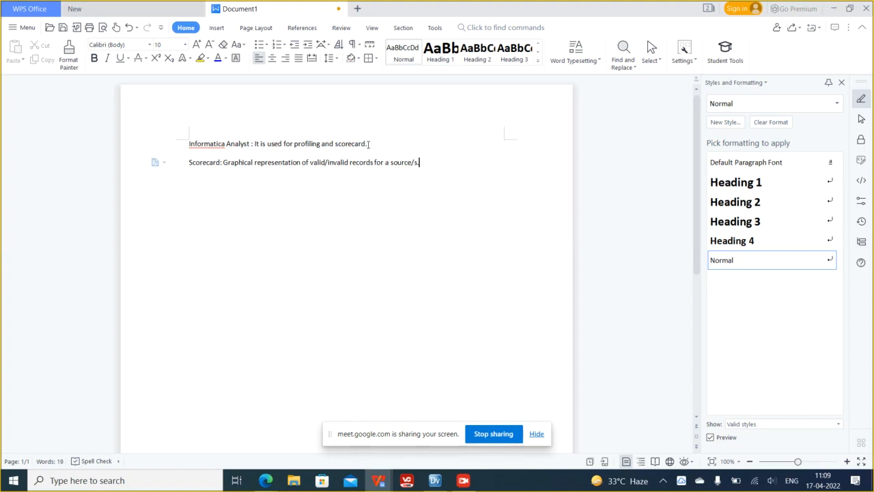
pyautogui.moveTo(222, 163); pyautogui.dragTo(301, 164)
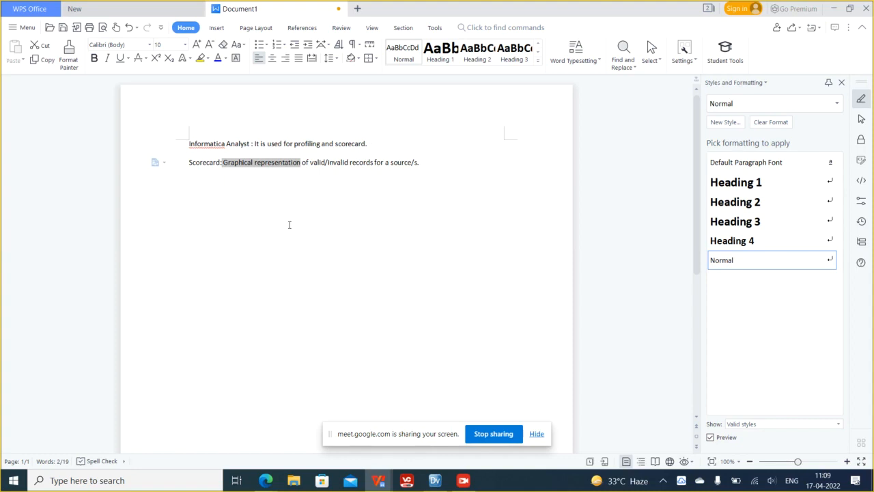
pyautogui.moveTo(223, 163); pyautogui.dragTo(457, 170)
pyautogui.click(422, 200)
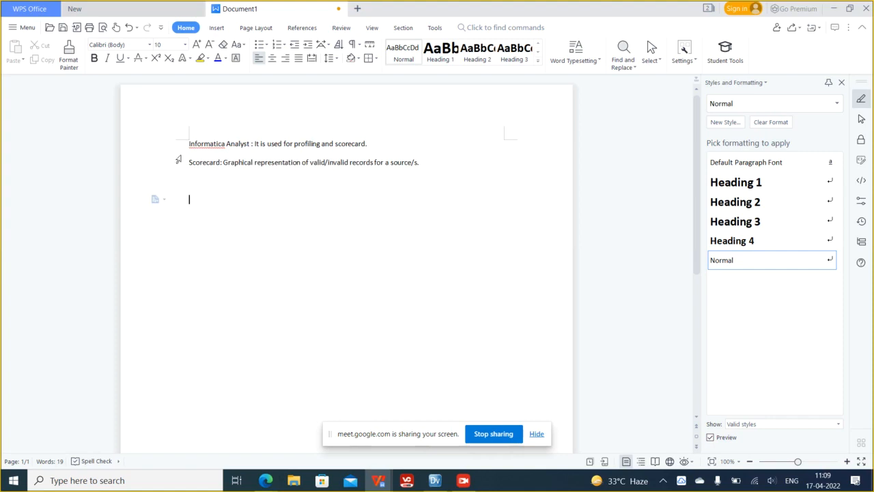
pyautogui.moveTo(192, 143); pyautogui.dragTo(382, 145)
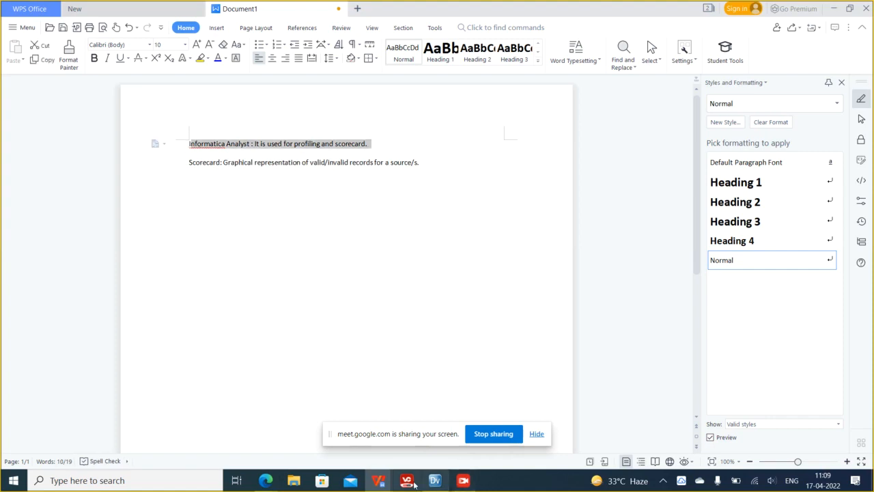
# Switch to Informatica Analyst, view the database connections offered for a new table data object, and close it without creating one.
pyautogui.moveTo(266, 483)
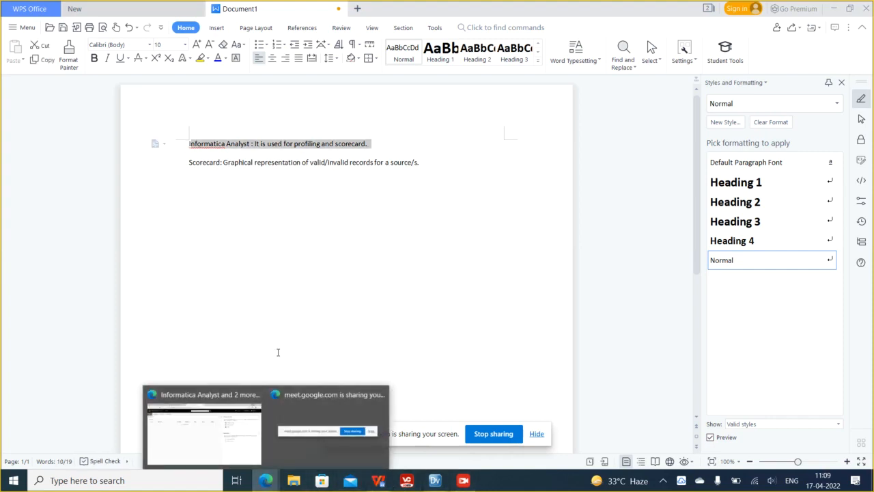
pyautogui.click(218, 440)
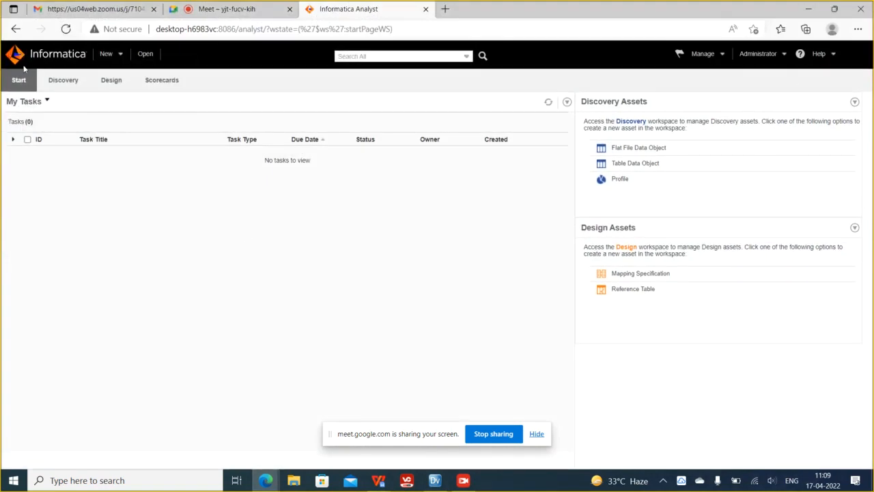
pyautogui.moveTo(117, 60)
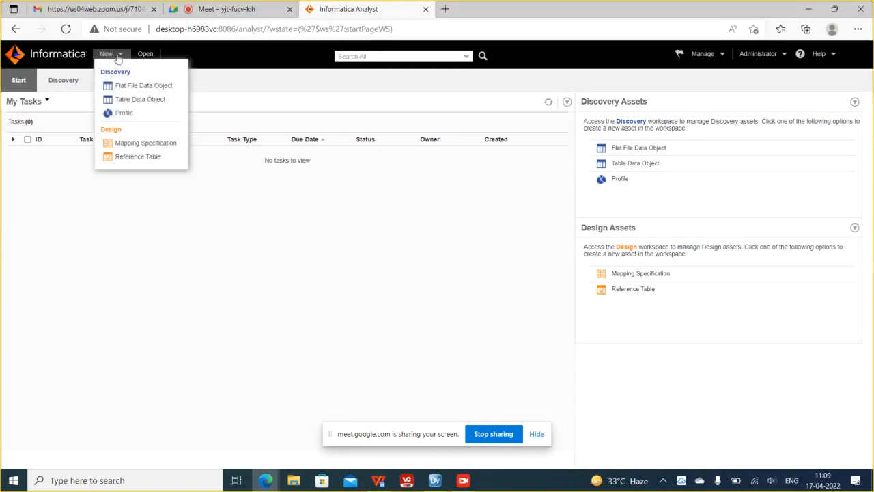
pyautogui.click(135, 103)
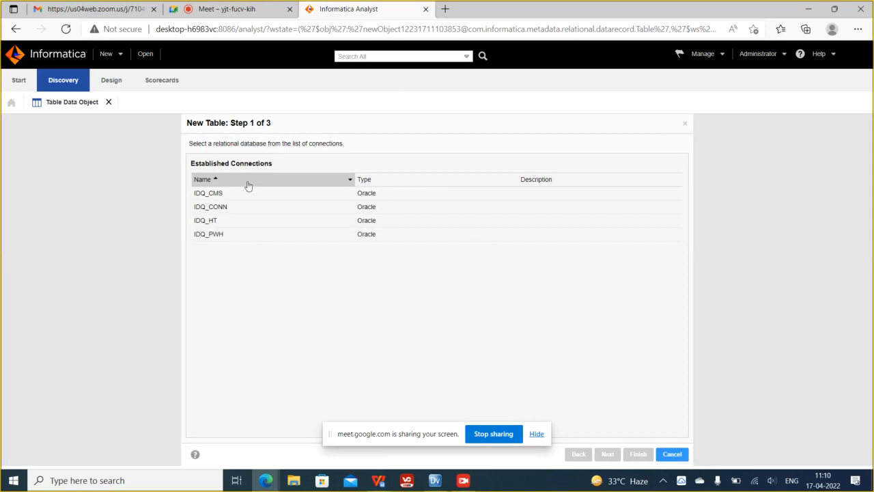
pyautogui.click(686, 123)
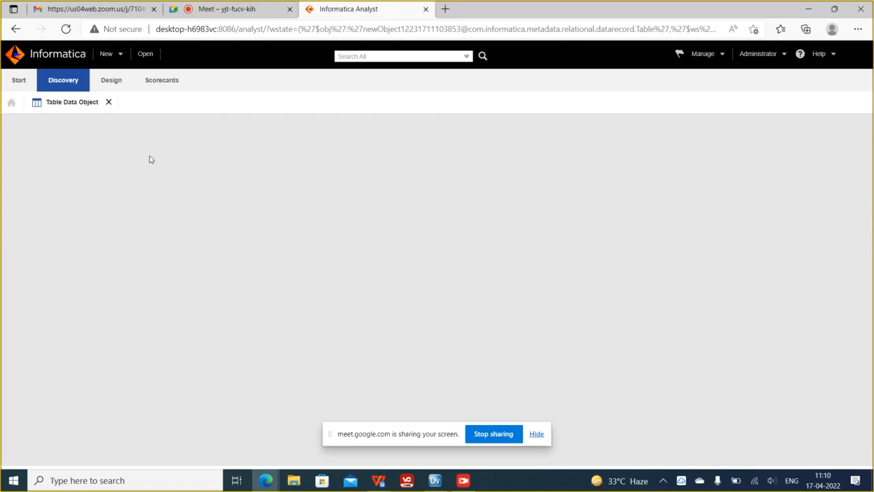
pyautogui.click(108, 103)
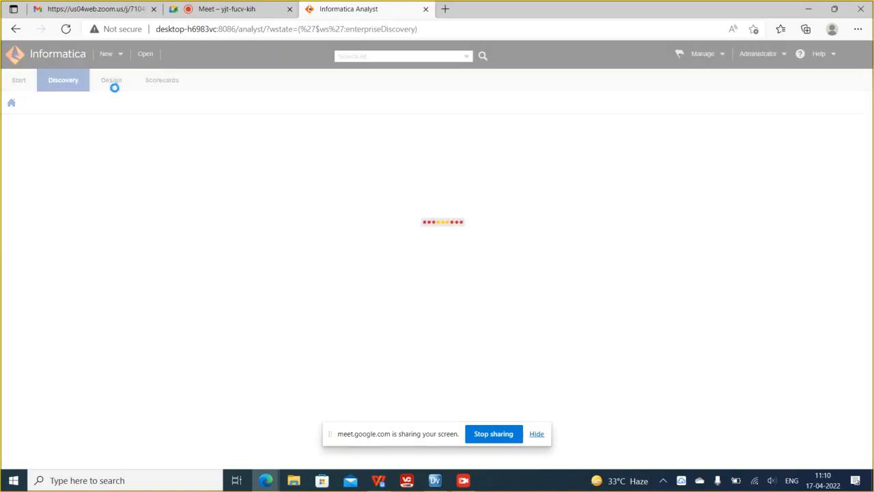
# Review the Discovery and Design asset types that can be created, without creating any.
pyautogui.click(113, 57)
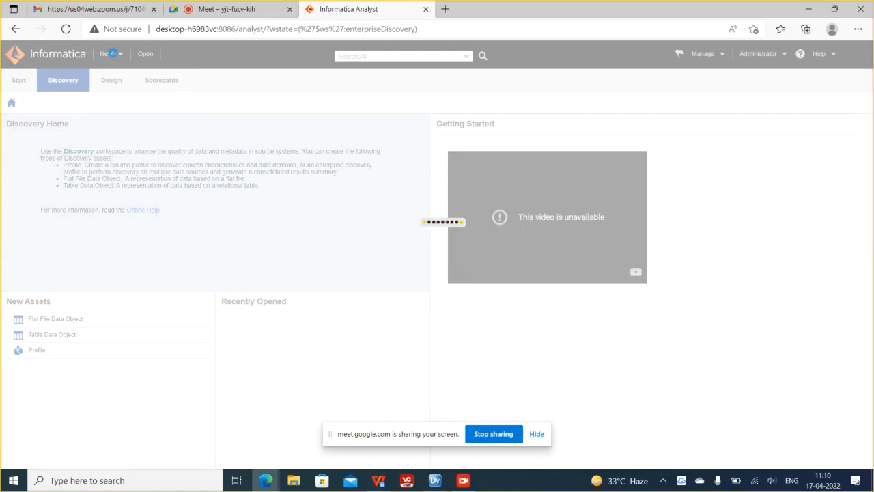
pyautogui.click(113, 55)
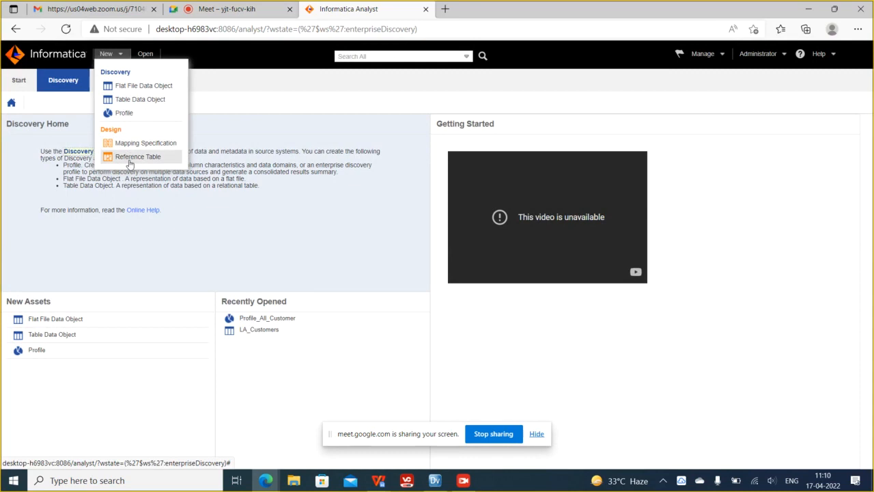
pyautogui.click(146, 222)
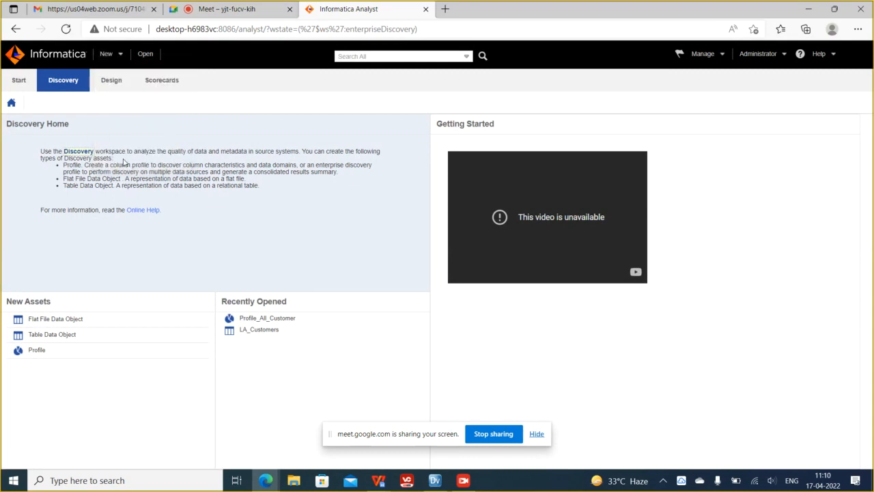
# Open the asset library and review the creator, last update and location details of Profile_Boston_Customers.
pyautogui.click(145, 57)
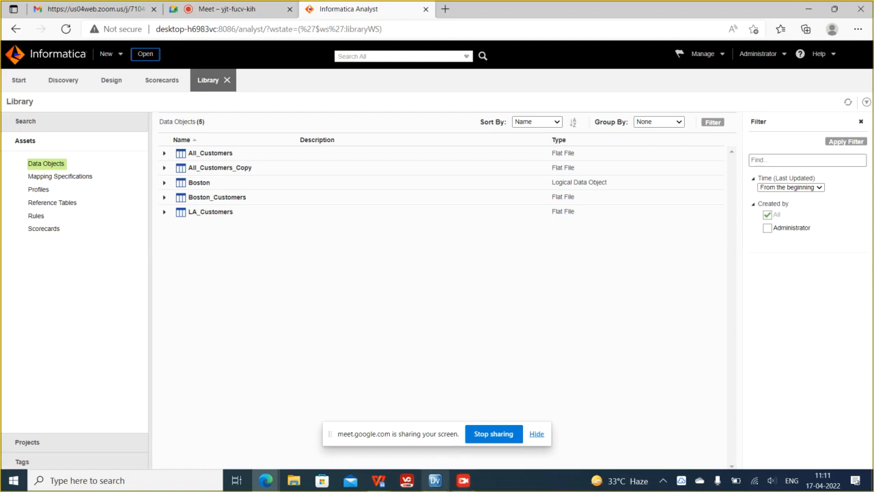
pyautogui.moveTo(435, 480)
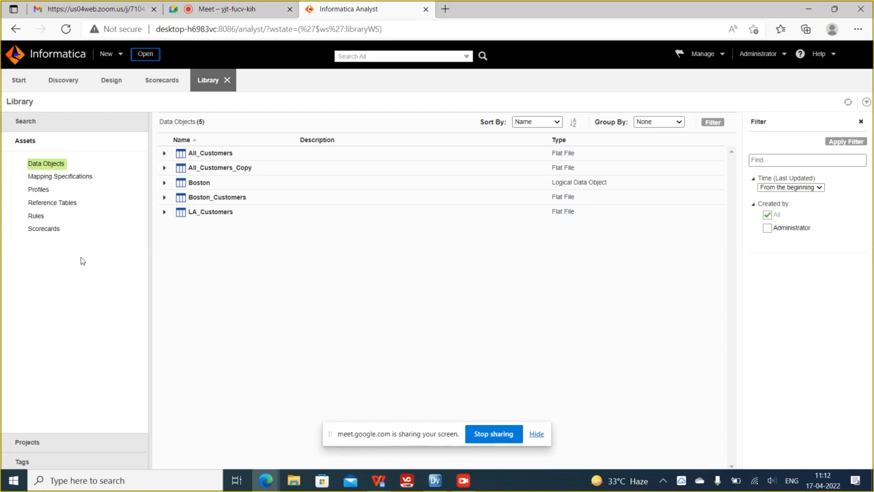
pyautogui.click(39, 189)
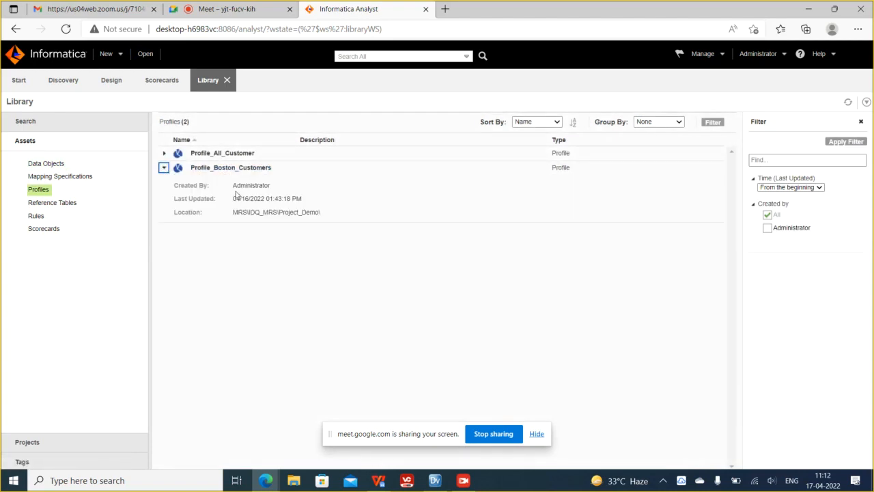
pyautogui.moveTo(234, 185); pyautogui.dragTo(294, 185)
pyautogui.moveTo(234, 198); pyautogui.dragTo(301, 199)
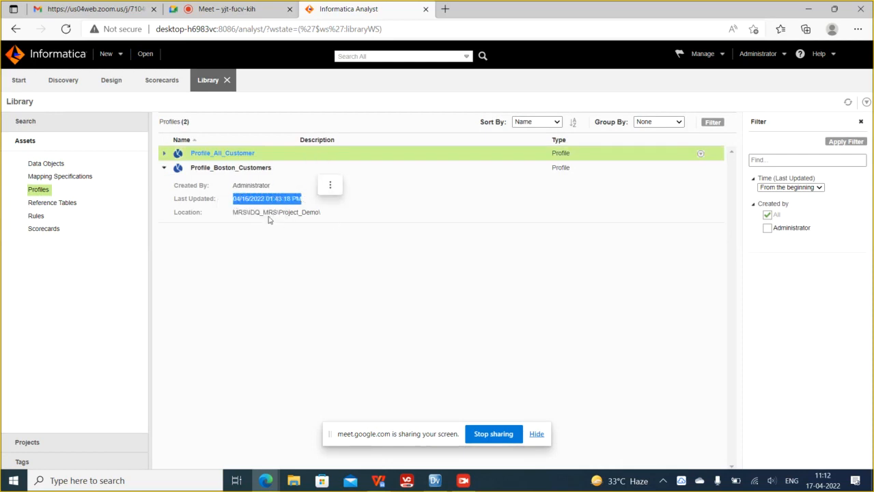
pyautogui.moveTo(238, 212); pyautogui.dragTo(320, 212)
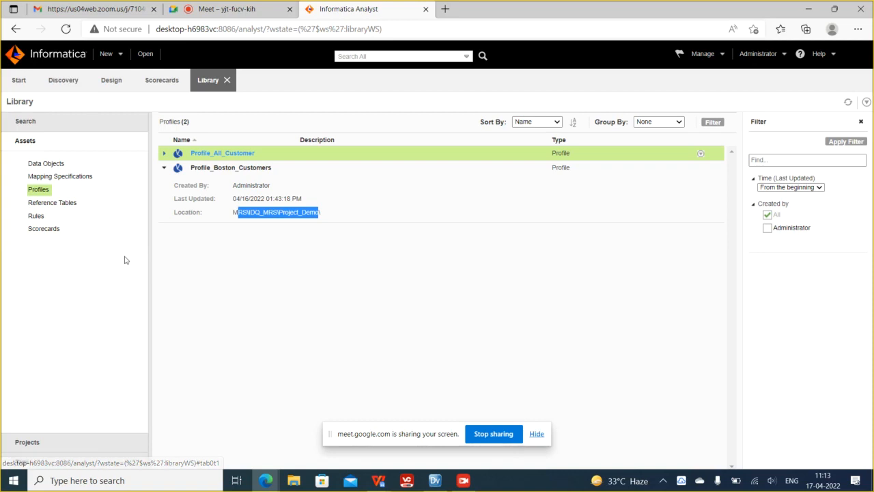
# Browse the library's data objects, reference tables and rules, and display its projects.
pyautogui.click(46, 165)
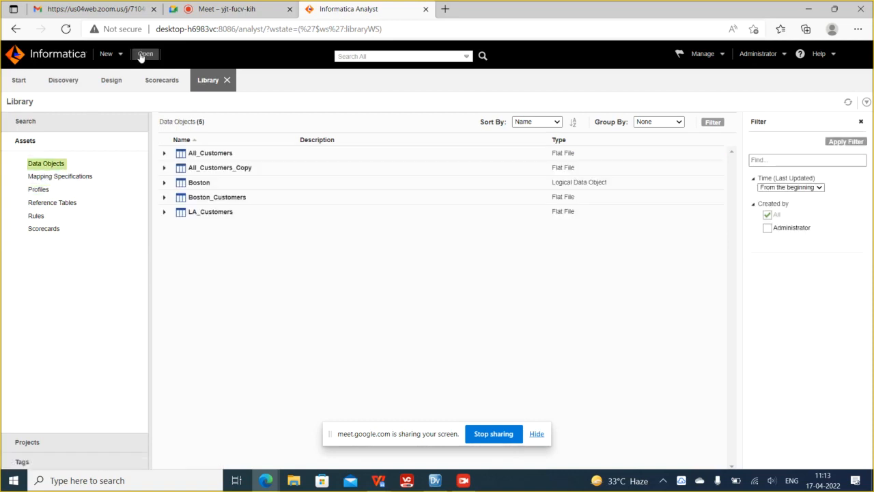
pyautogui.click(42, 190)
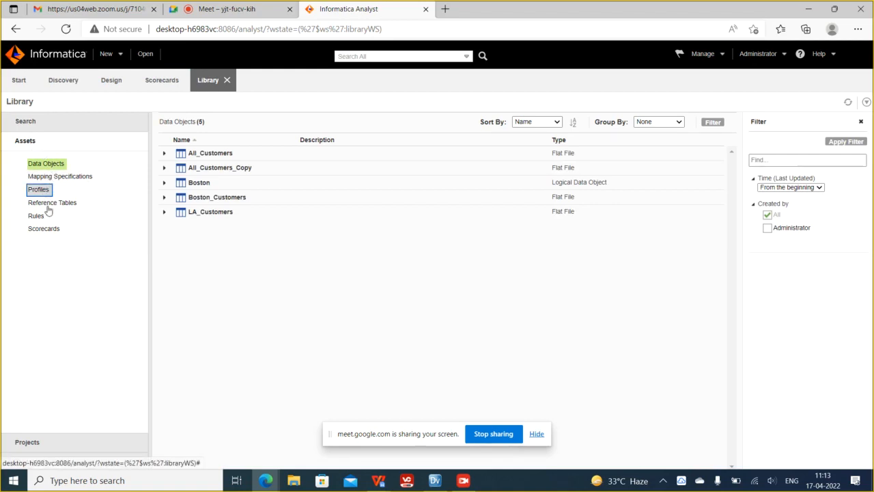
pyautogui.click(49, 203)
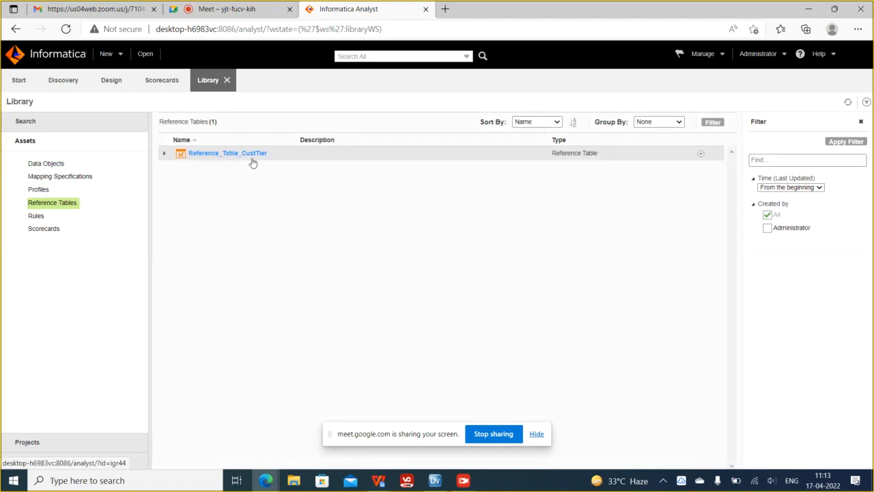
pyautogui.click(34, 217)
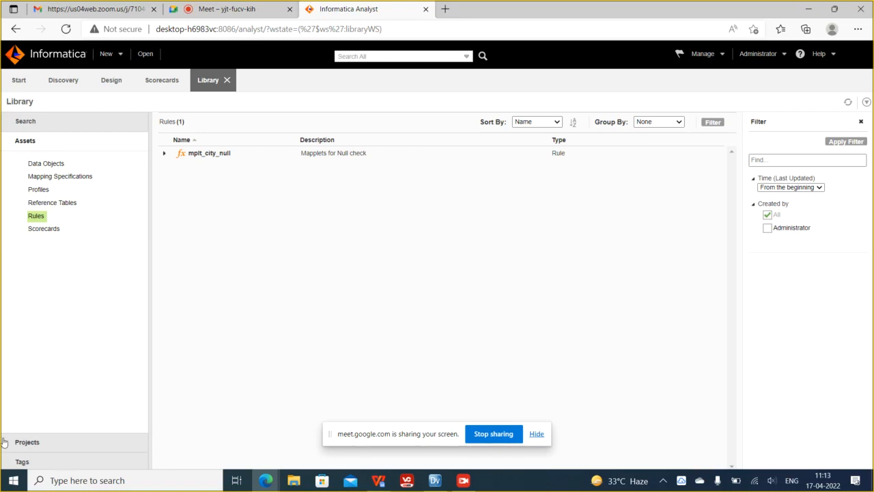
pyautogui.click(27, 442)
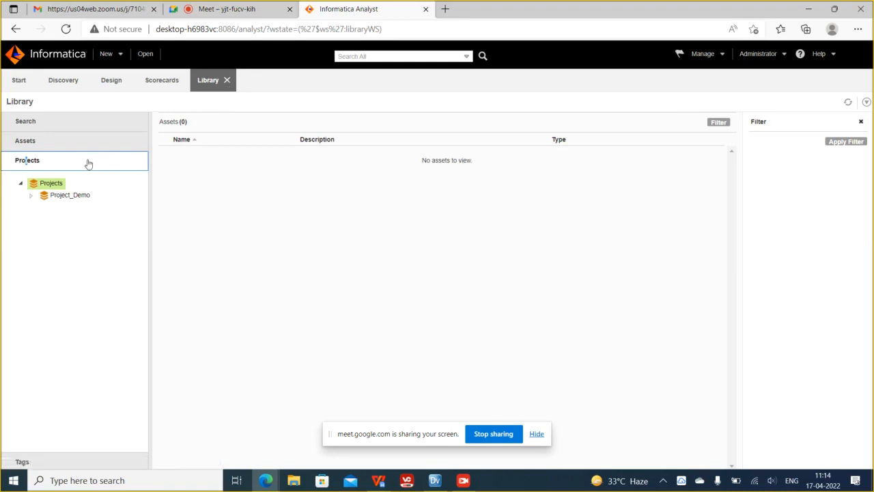
# Return to the library's profile assets and open Profile_Boston_Customers.
pyautogui.click(28, 140)
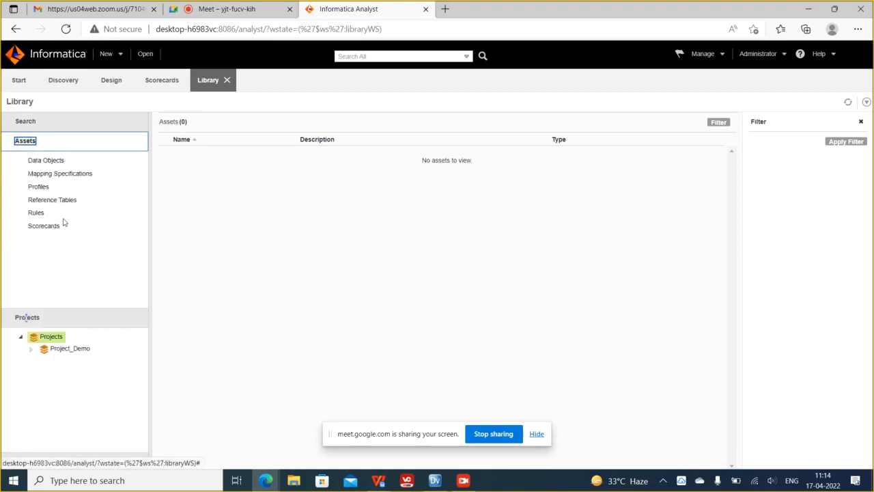
pyautogui.click(43, 159)
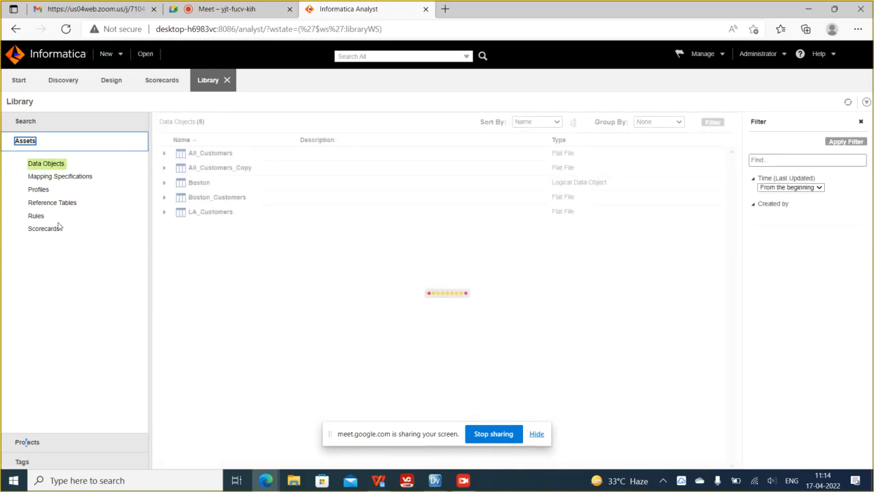
pyautogui.click(40, 191)
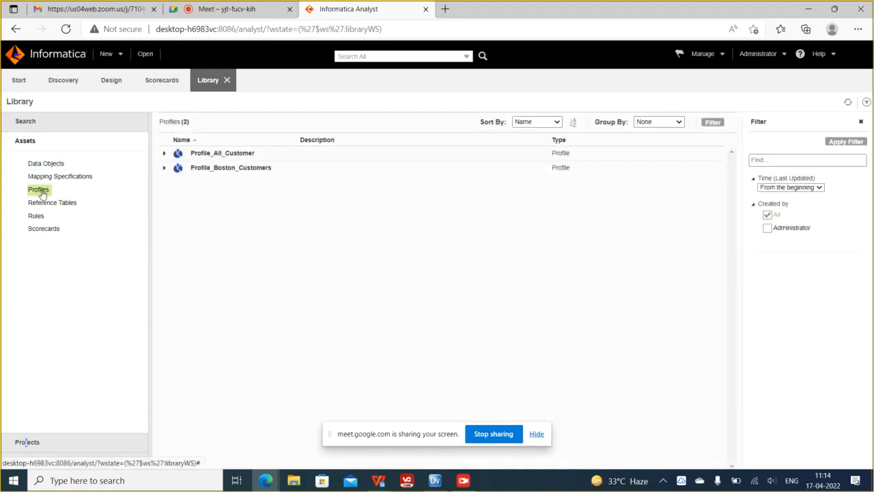
pyautogui.click(163, 168)
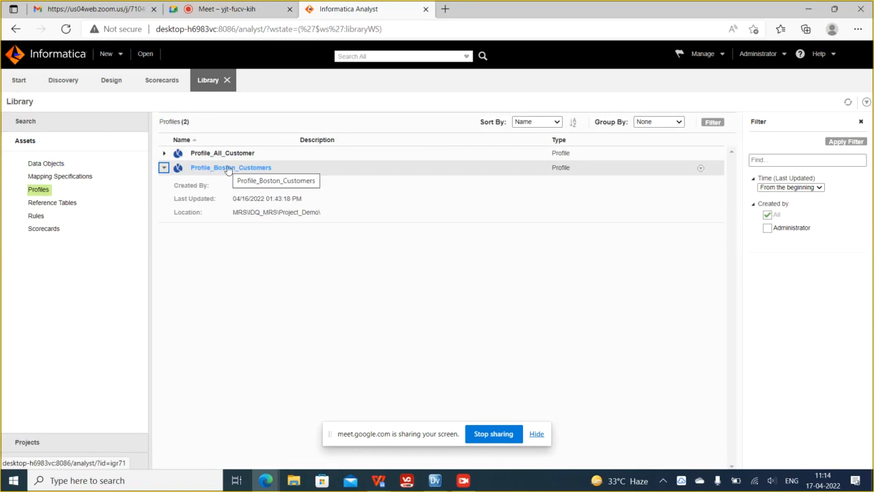
pyautogui.click(228, 167)
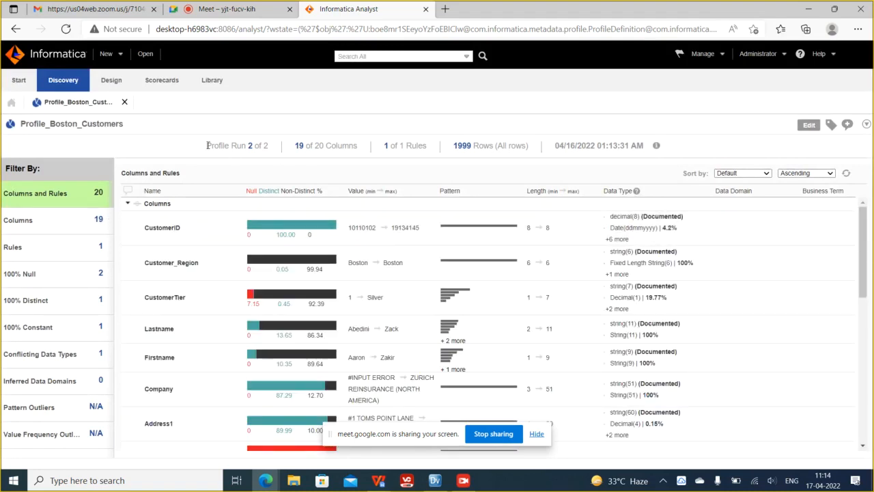
# Examine the profile run and profiled column figures in the summary, comparing them with the list of columns.
pyautogui.moveTo(207, 145); pyautogui.dragTo(277, 147)
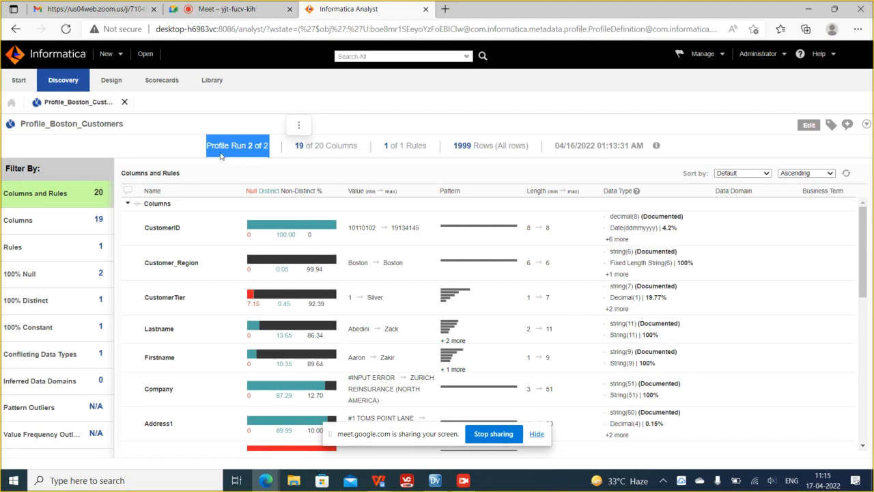
pyautogui.click(298, 146)
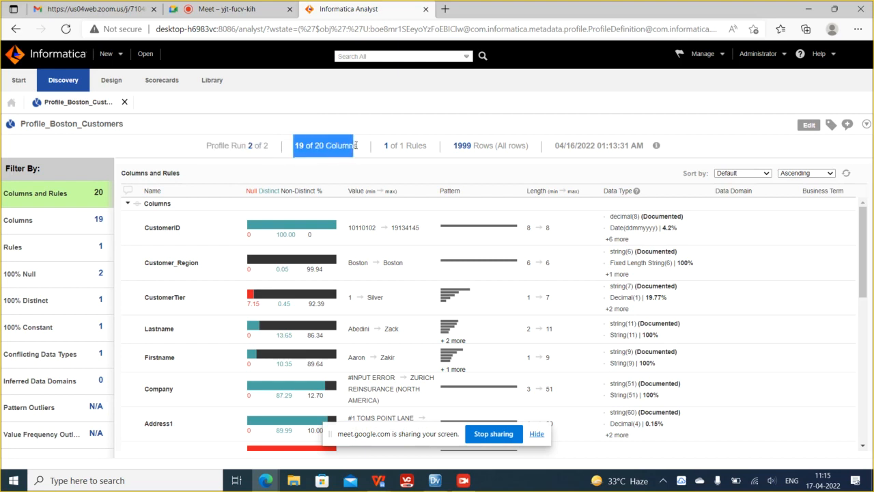
pyautogui.scroll(-5, 385, 242)
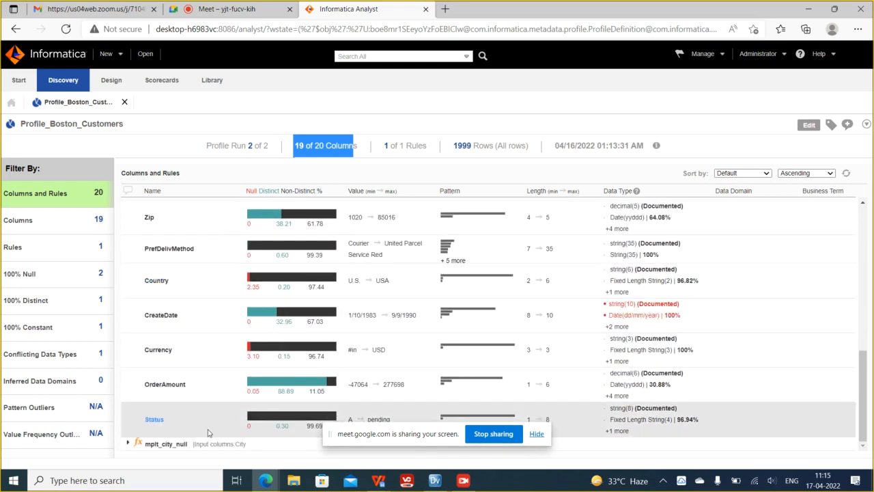
pyautogui.scroll(2, 325, 378)
pyautogui.scroll(4, 325, 377)
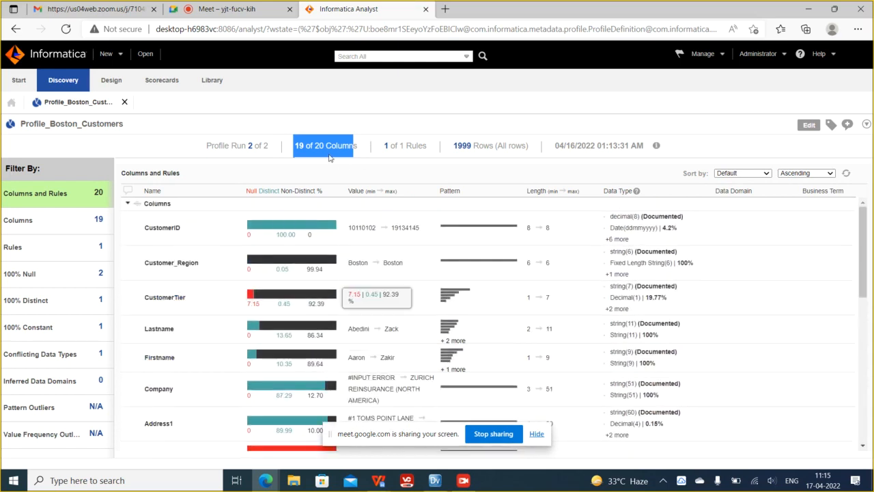
pyautogui.click(322, 148)
pyautogui.moveTo(296, 144); pyautogui.dragTo(367, 148)
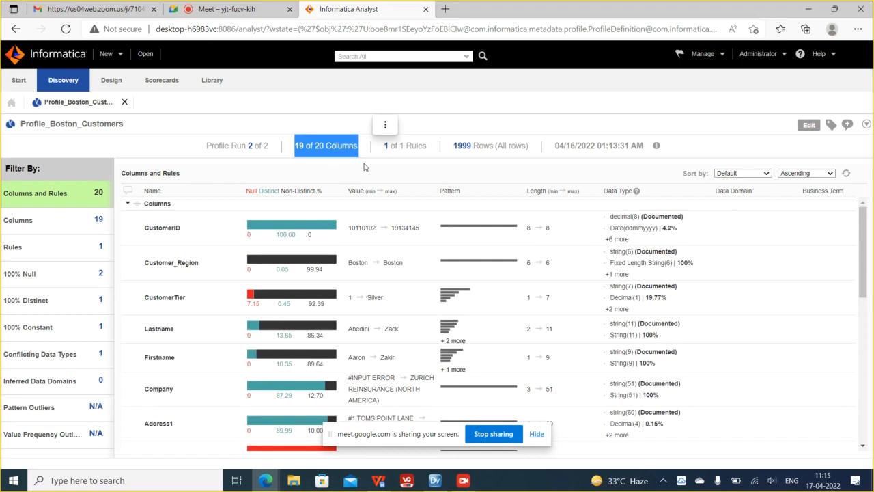
# Examine the rule, row and run date figures in the summary, and locate the mplt_city_null rule in the results.
pyautogui.moveTo(384, 146); pyautogui.dragTo(437, 148)
pyautogui.scroll(-1, 406, 236)
pyautogui.scroll(-5, 403, 239)
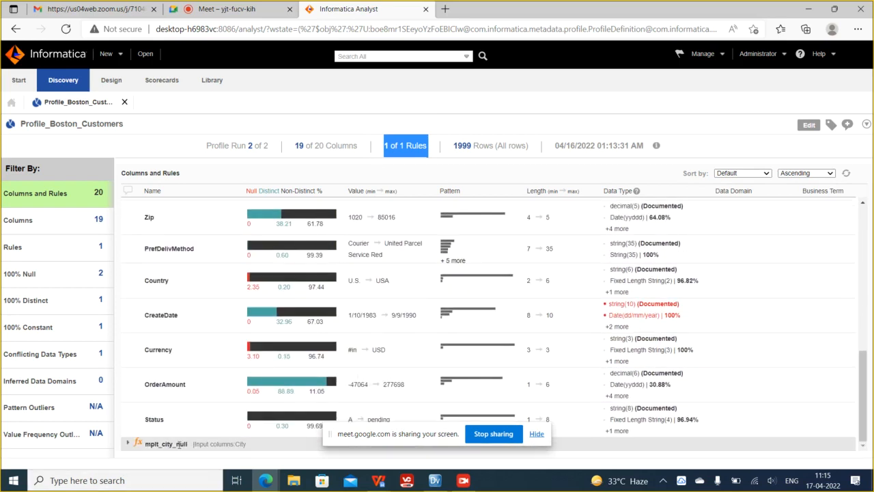
pyautogui.scroll(6, 355, 273)
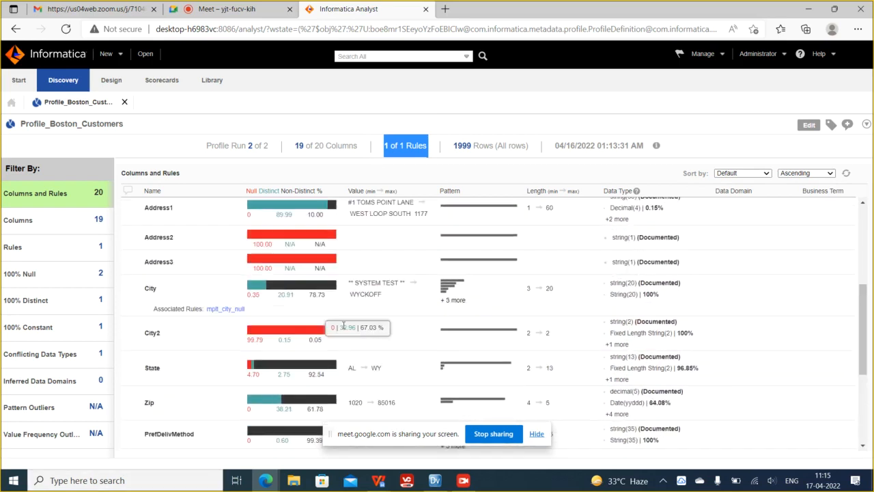
pyautogui.moveTo(453, 146); pyautogui.dragTo(669, 147)
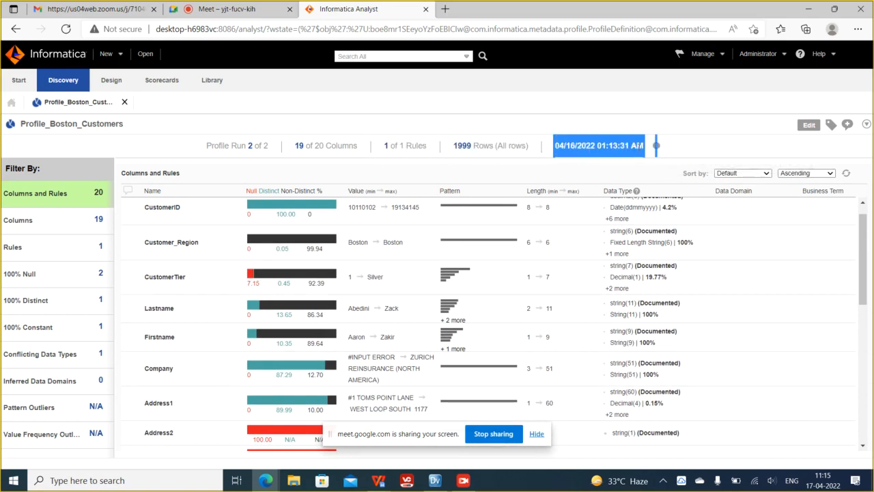
# Examine the null, distinct and non-distinct percentages, values, patterns, lengths and data types of the profiled columns, including Customer_Region.
pyautogui.scroll(-3, 404, 271)
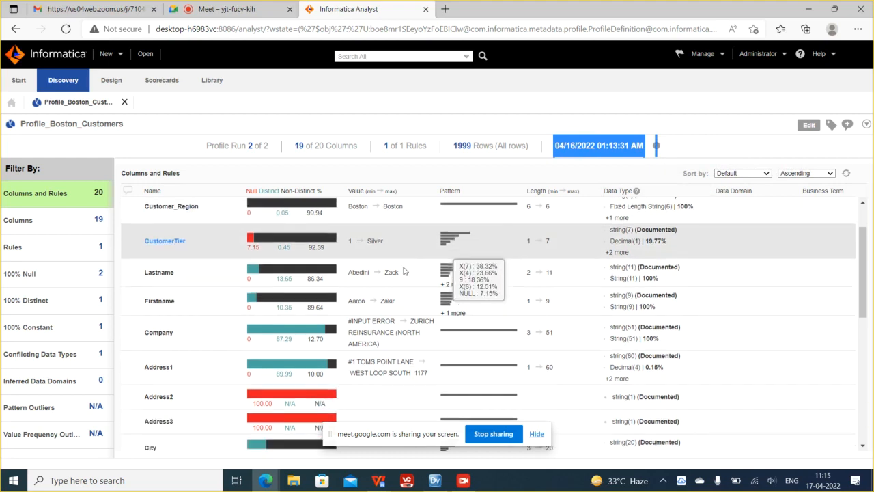
pyautogui.scroll(3, 403, 271)
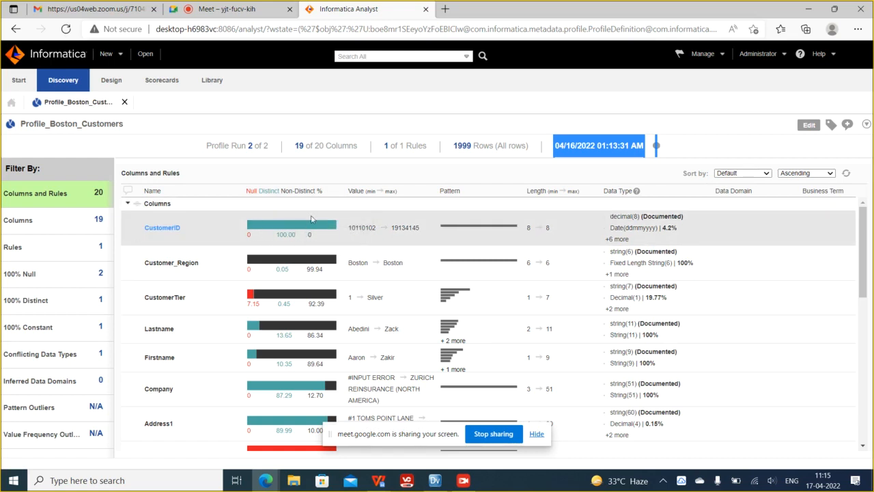
pyautogui.click(316, 101)
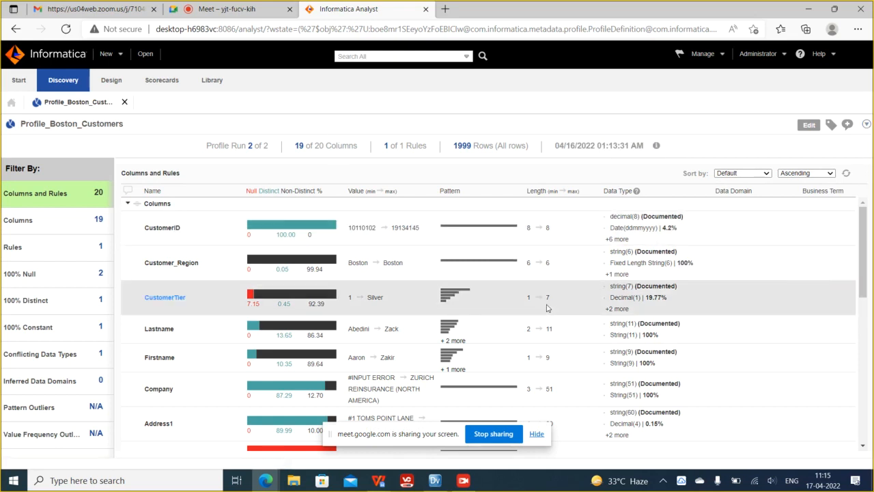
pyautogui.scroll(-3, 547, 308)
pyautogui.scroll(3, 548, 287)
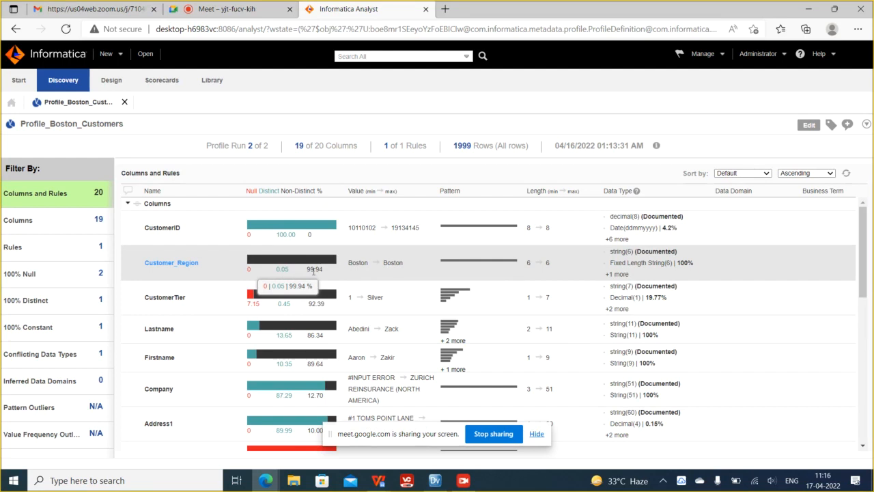
pyautogui.moveTo(336, 272); pyautogui.dragTo(246, 271)
pyautogui.click(412, 276)
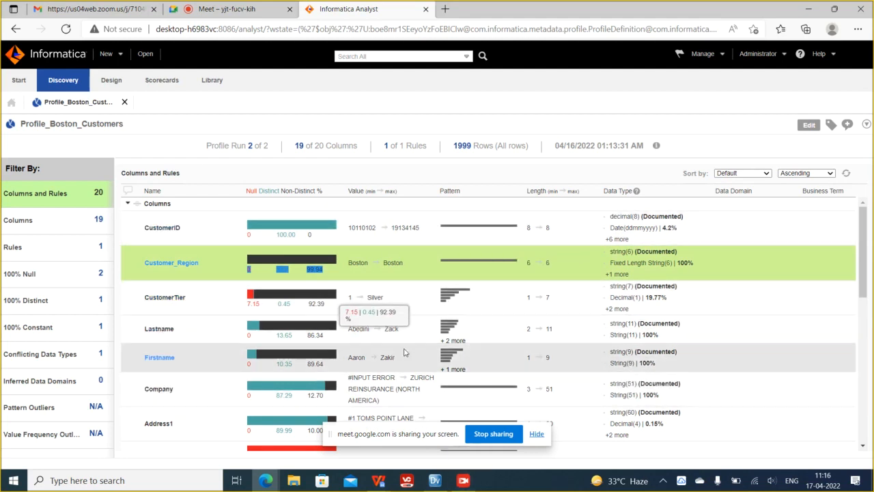
pyautogui.scroll(-5, 404, 348)
pyautogui.scroll(5, 405, 351)
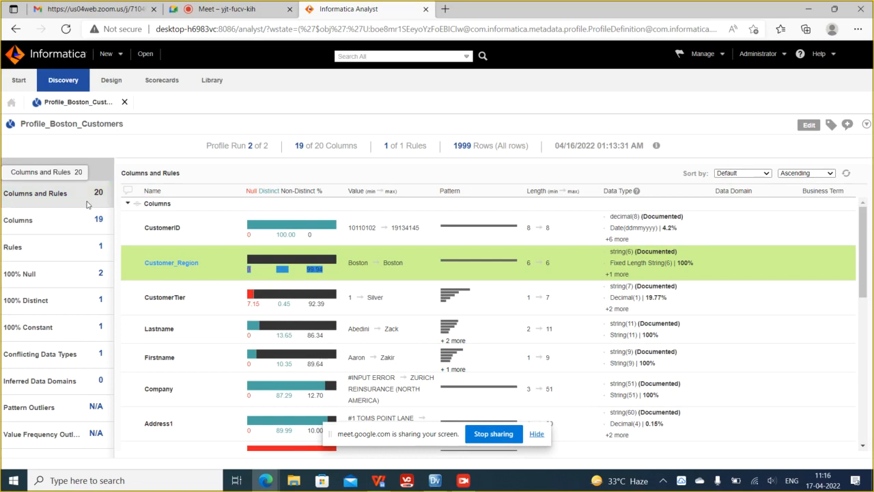
# Filter the profile results to show only columns and look through the filtered list.
pyautogui.click(36, 229)
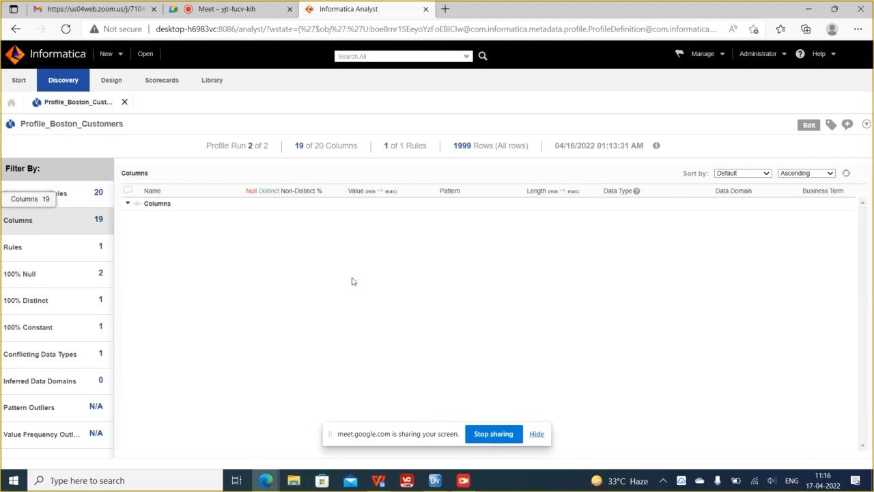
pyautogui.scroll(-7, 361, 280)
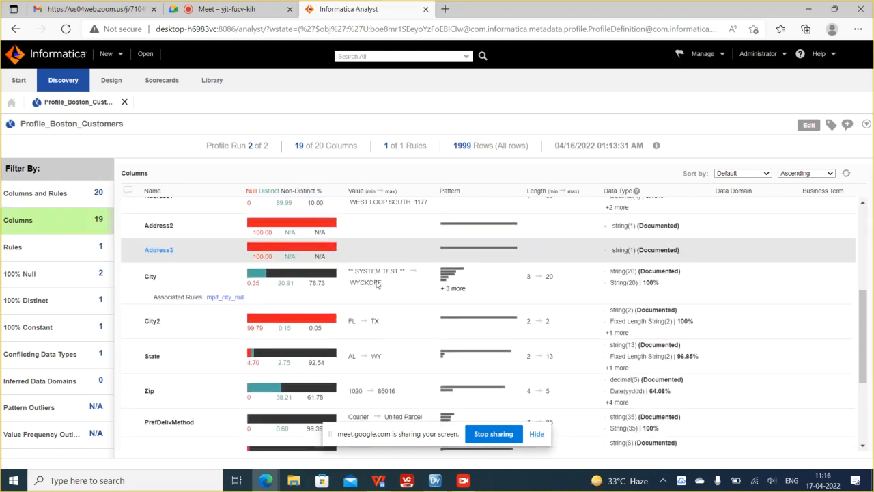
pyautogui.scroll(4, 376, 284)
pyautogui.scroll(3, 376, 284)
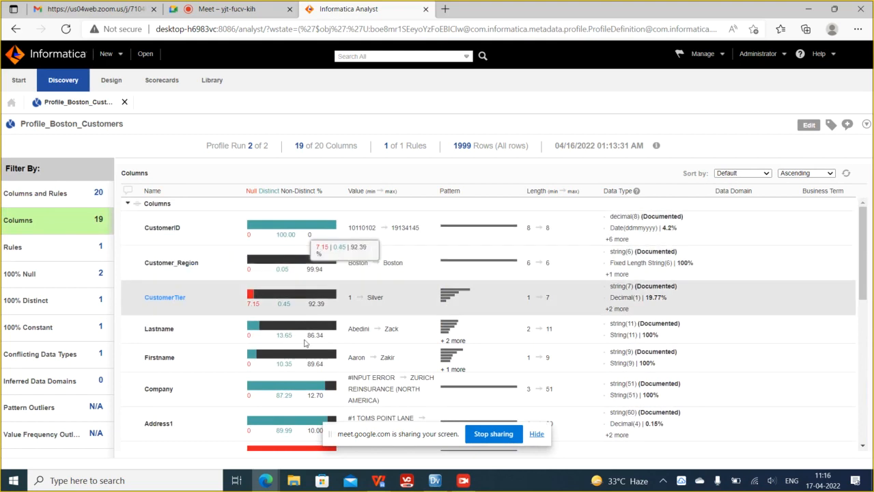
# Filter the profile results in turn by Rules, 100% Null, 100% Distinct, 100% Constant and Conflicting Data Types, and examine each list.
pyautogui.click(37, 249)
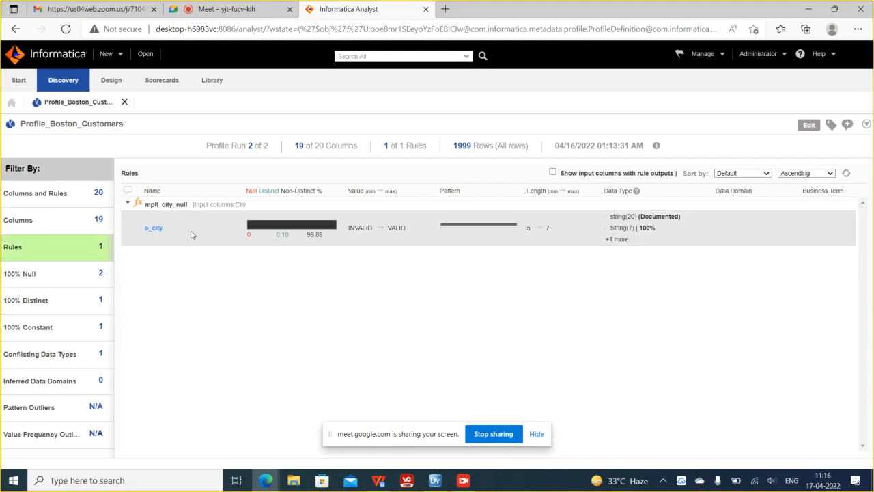
pyautogui.click(33, 282)
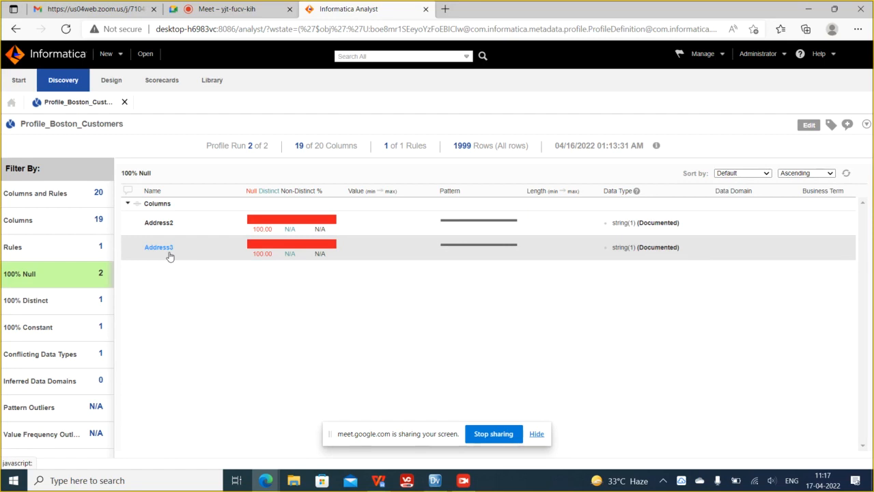
pyautogui.click(16, 305)
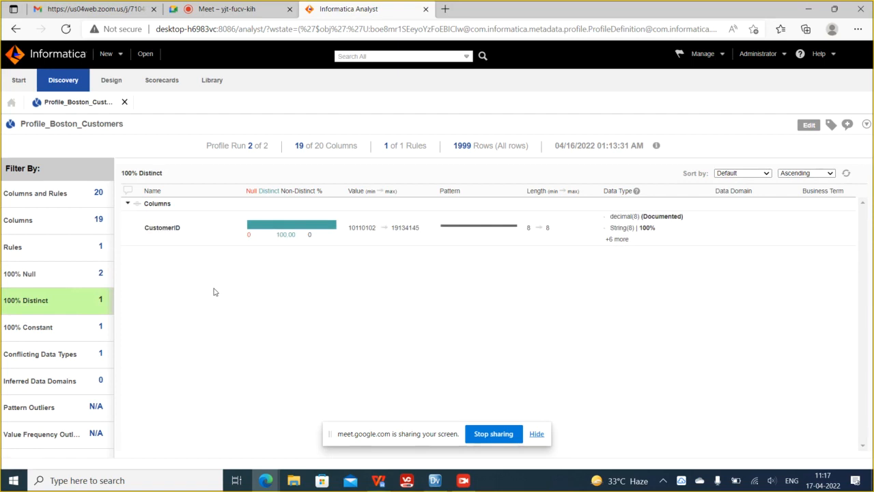
pyautogui.click(20, 326)
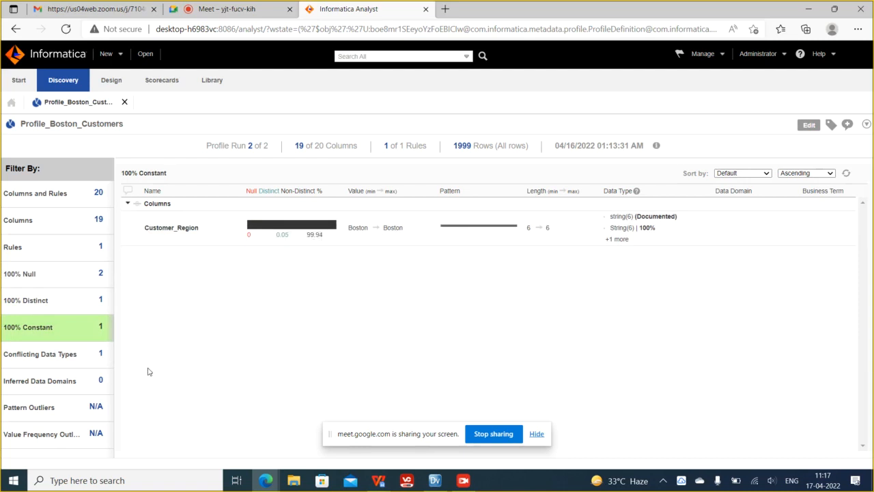
pyautogui.click(45, 363)
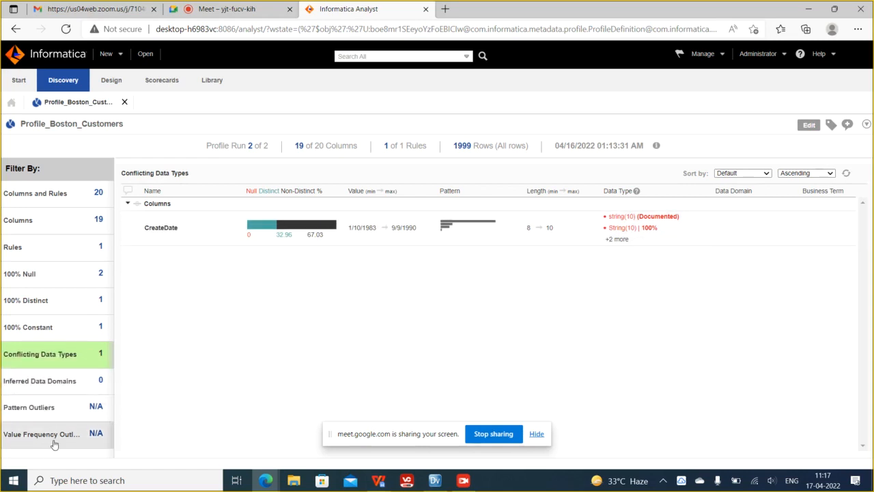
pyautogui.click(35, 351)
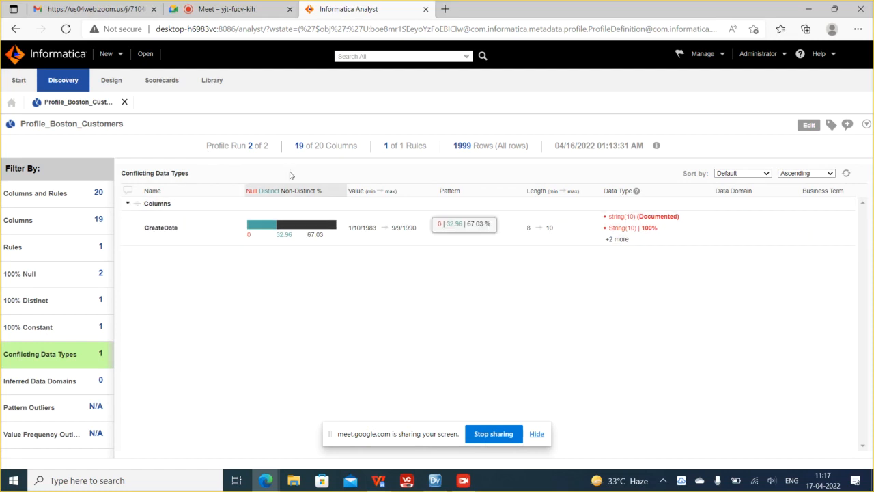
# Examine the import location options for a new flat file data object and the files available for upload, and cancel the import.
pyautogui.click(112, 56)
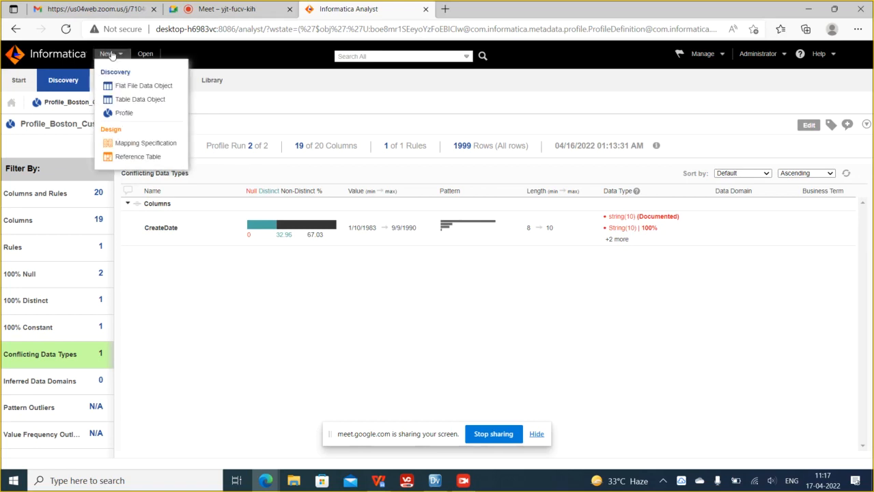
pyautogui.click(135, 89)
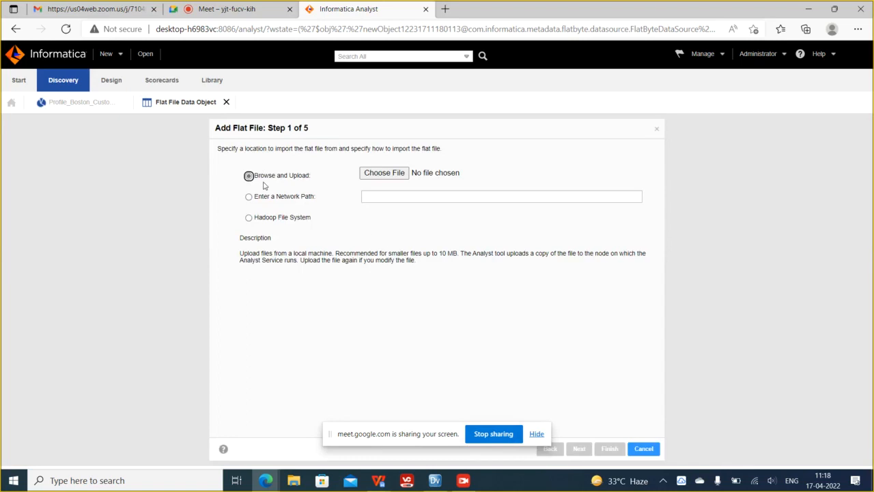
pyautogui.click(384, 174)
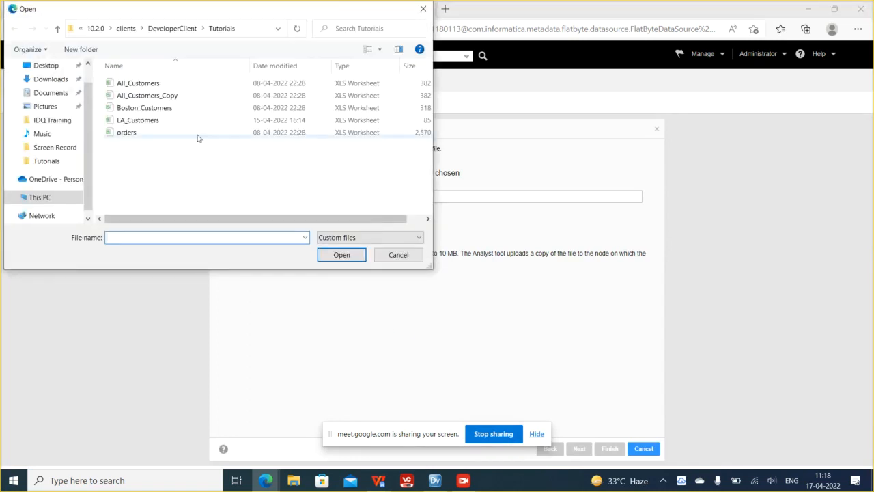
pyautogui.click(399, 255)
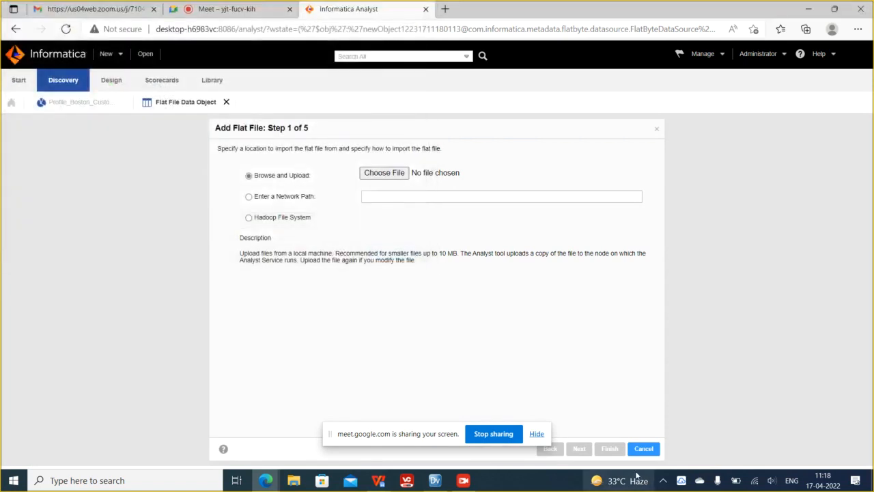
pyautogui.click(643, 448)
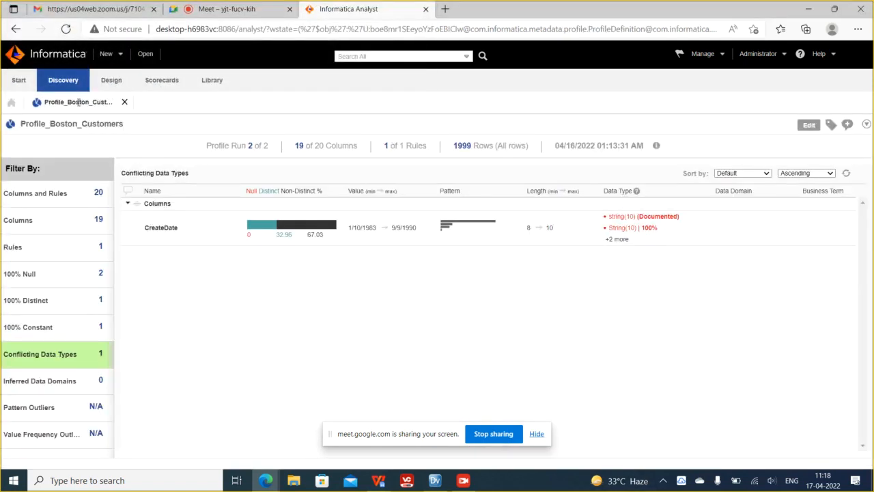
# Start a new profile of the Single source type and enter Profile_All as the beginning of its name.
pyautogui.click(107, 57)
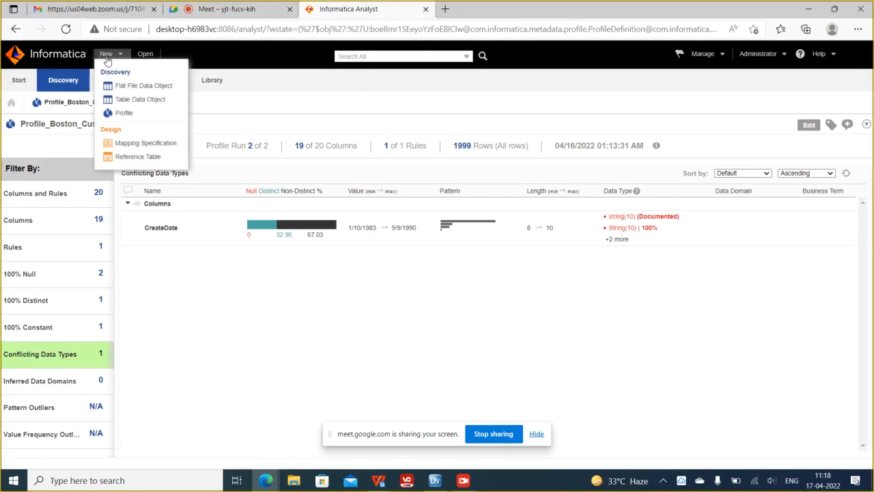
pyautogui.click(127, 116)
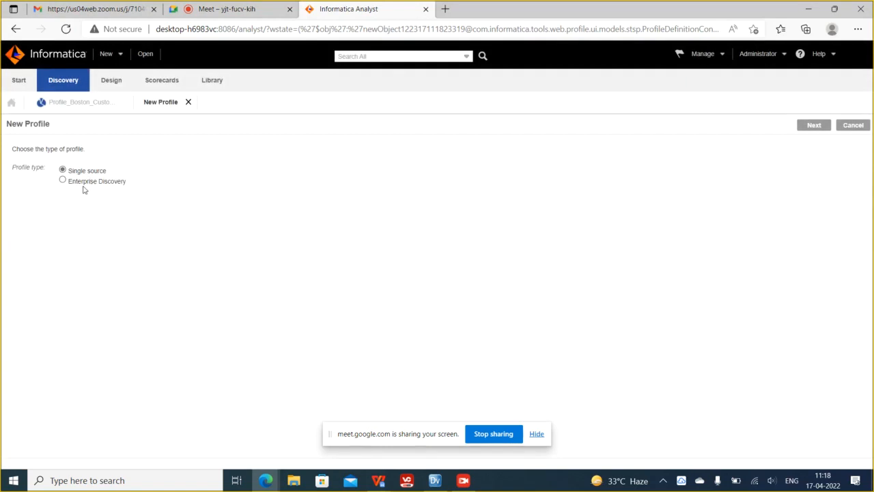
pyautogui.moveTo(68, 189); pyautogui.dragTo(142, 189)
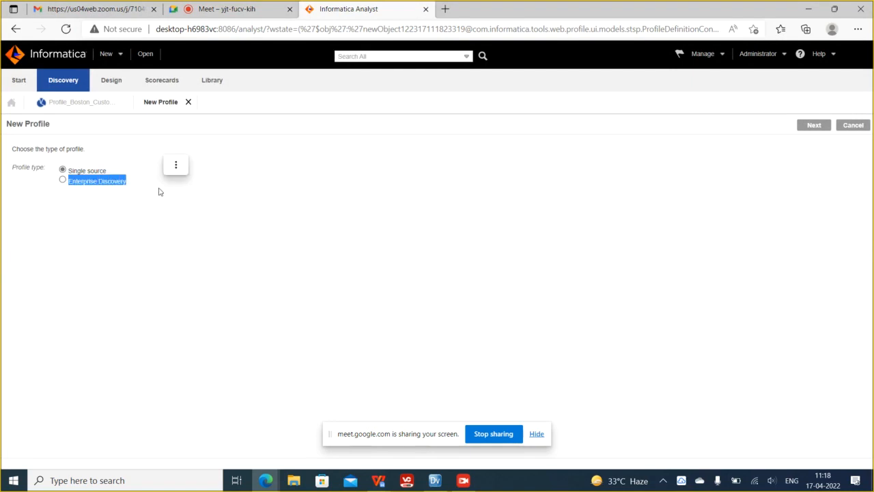
pyautogui.moveTo(70, 174); pyautogui.dragTo(118, 175)
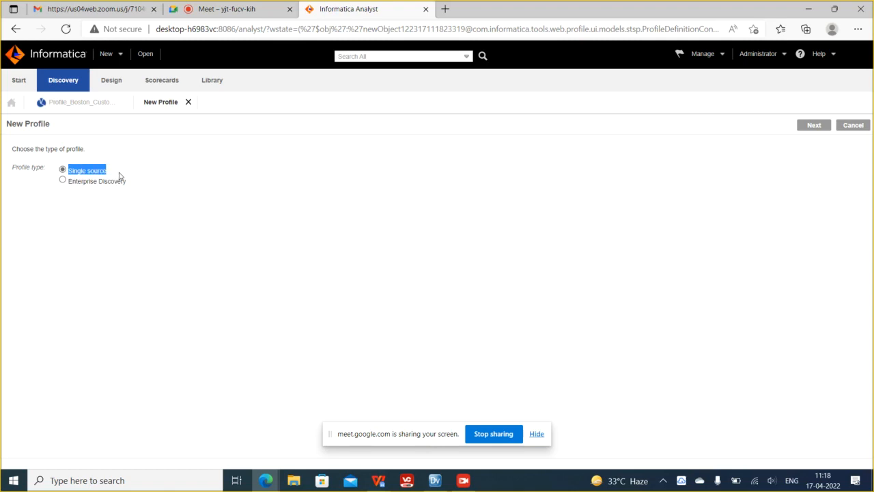
pyautogui.click(807, 127)
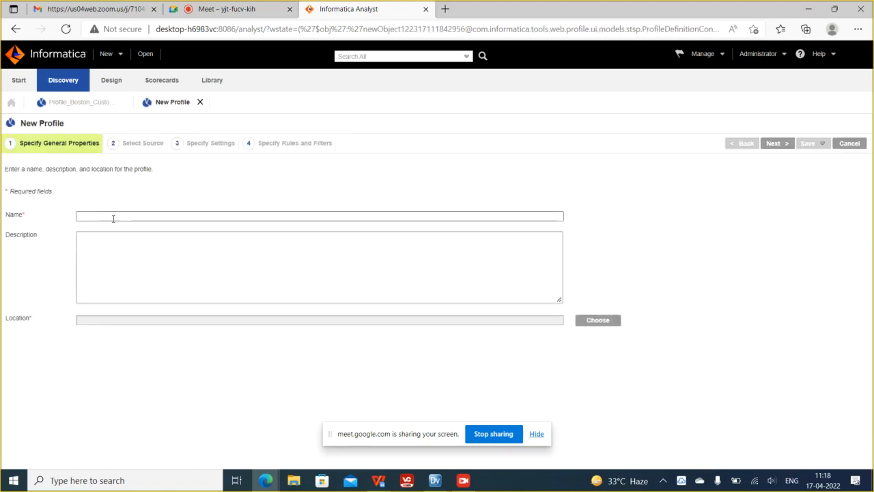
pyautogui.click(110, 216)
pyautogui.write('Profile_All')
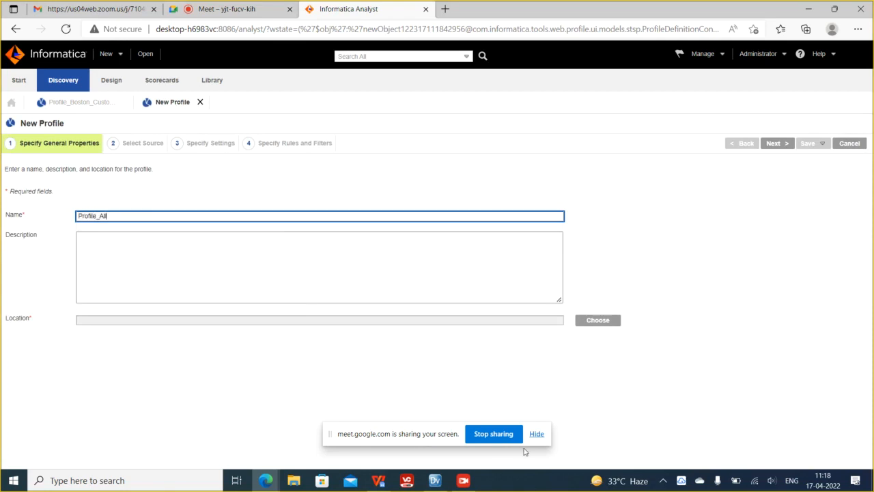
# Switch to Informatica Developer, look at the physical data objects available in Project_Demo, and return to the new profile.
pyautogui.click(434, 480)
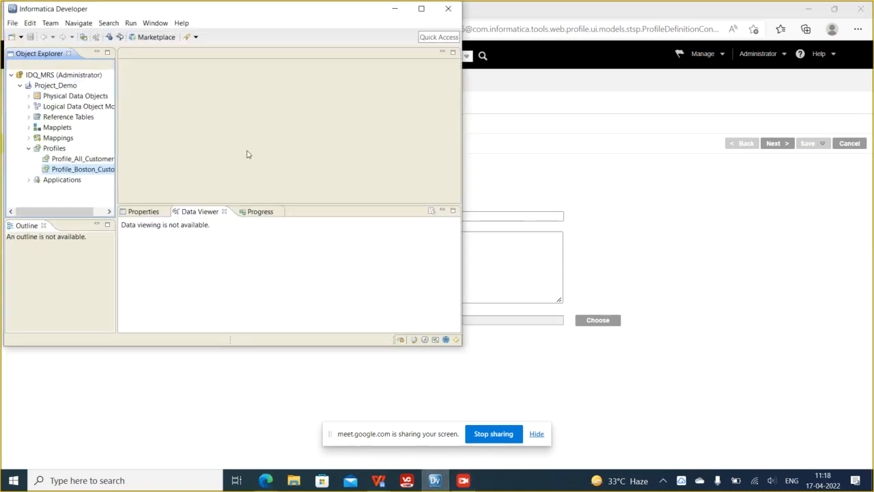
pyautogui.click(28, 96)
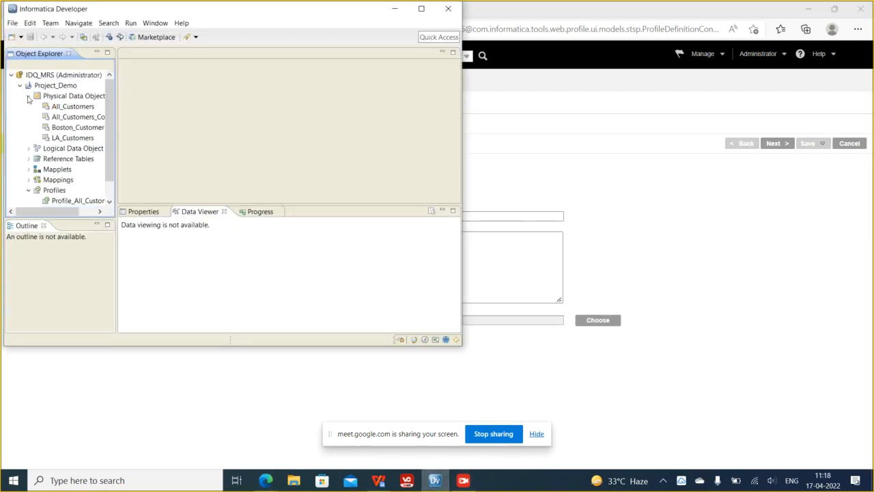
pyautogui.click(395, 10)
# Change the profile's name to Profile_LA_Customers and enter the description "profiling for LA_Customer datasource".
pyautogui.click(171, 215)
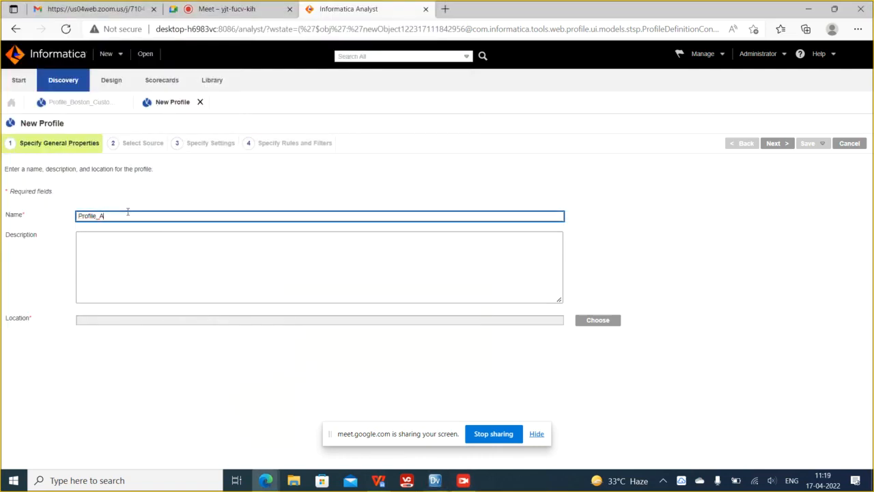
pyautogui.click(462, 480)
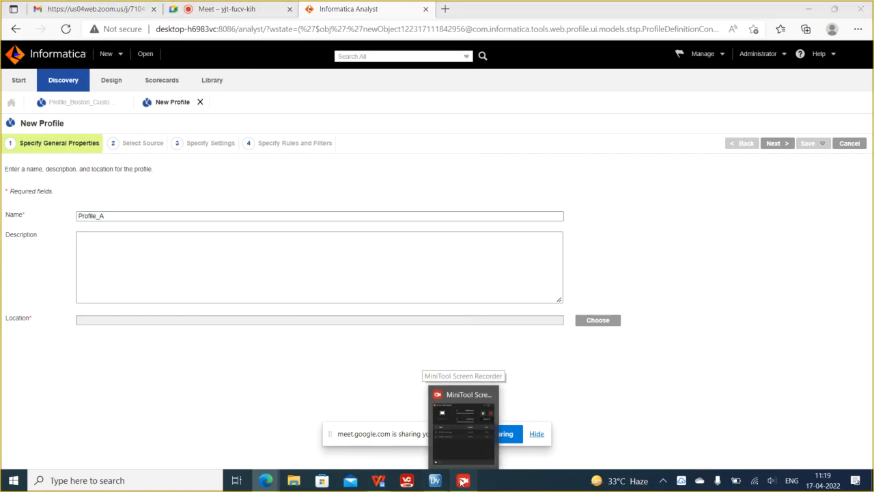
pyautogui.click(463, 481)
pyautogui.click(462, 481)
pyautogui.click(119, 216)
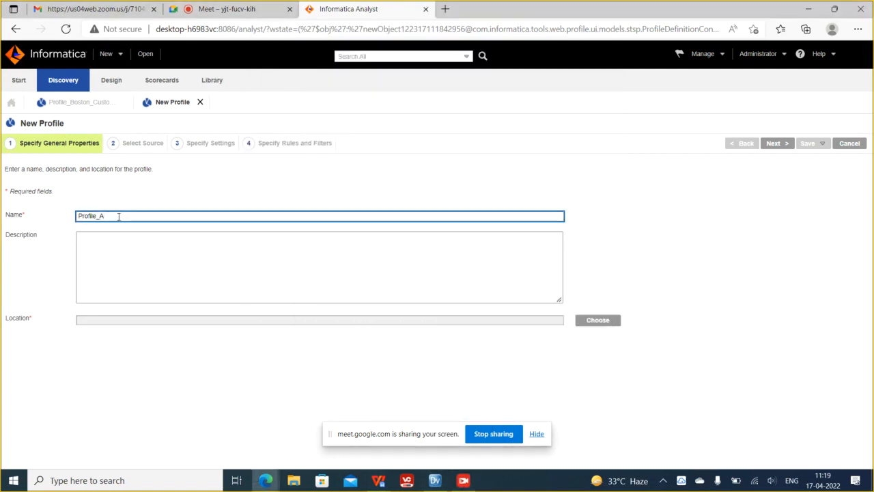
pyautogui.write('LA_Customers')
pyautogui.click(128, 247)
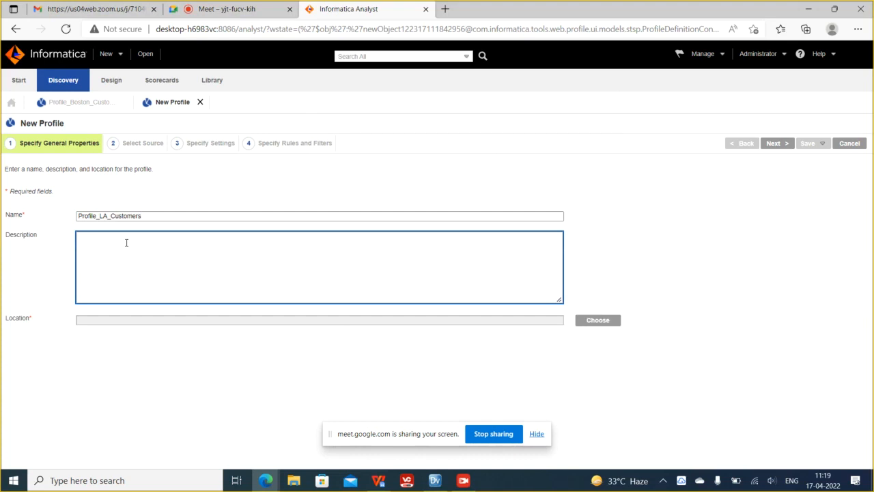
pyautogui.write('profiling for LA_Customer datasource')
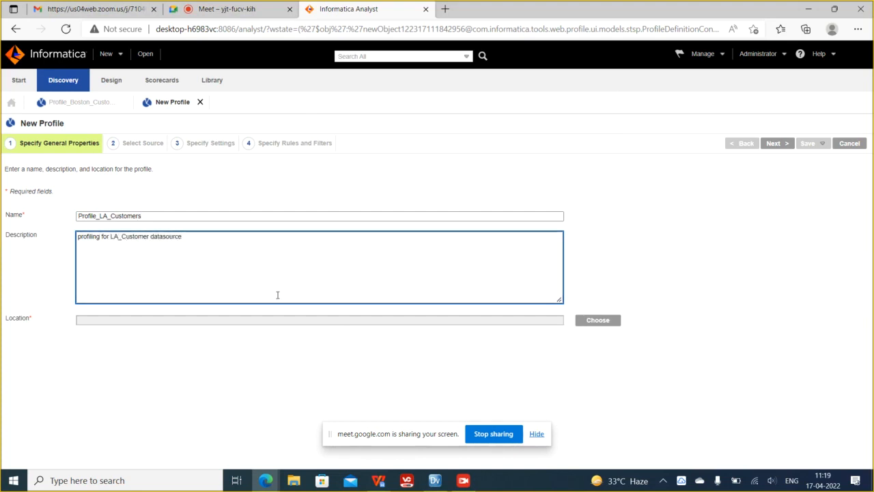
# Set Project_Demo as the location of the new profile.
pyautogui.click(605, 323)
pyautogui.click(362, 154)
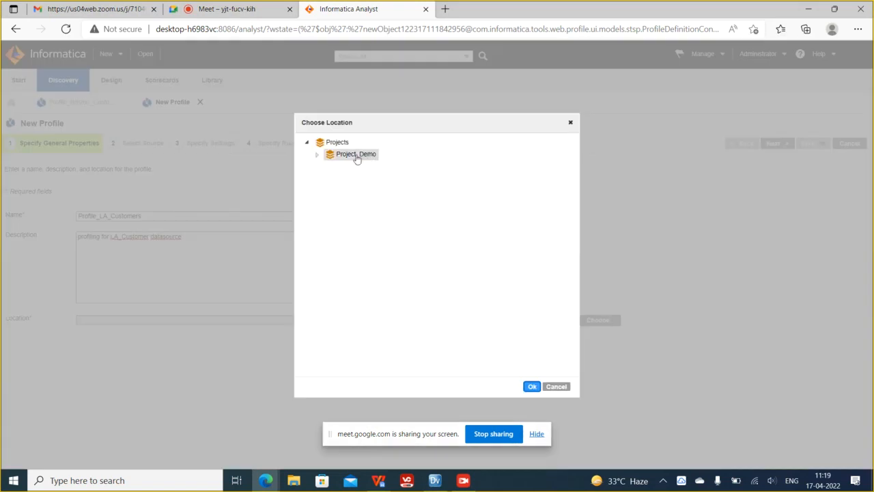
pyautogui.click(317, 155)
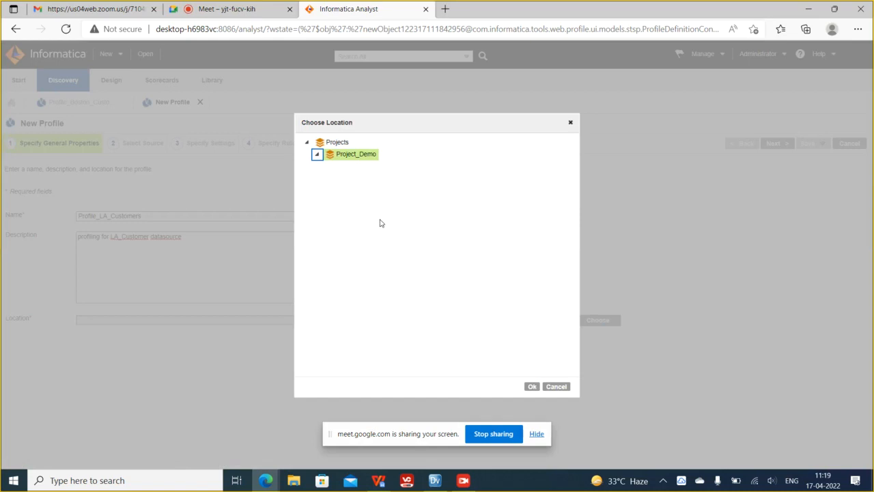
pyautogui.click(343, 159)
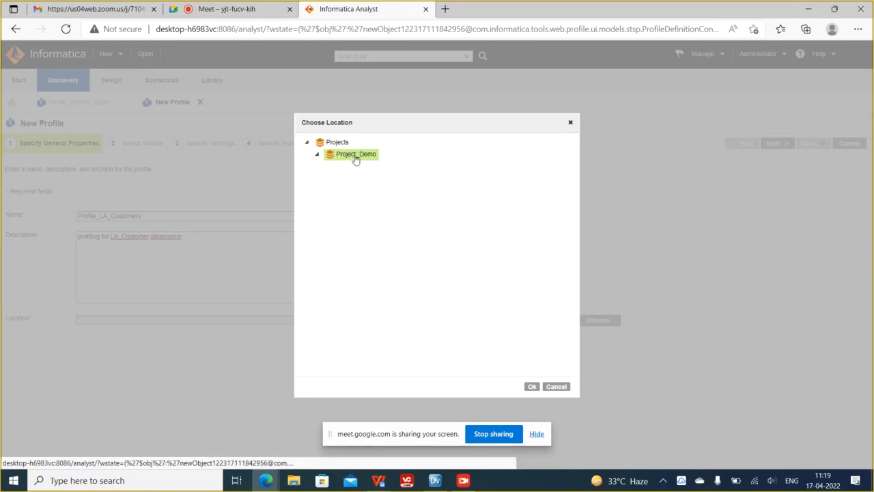
pyautogui.click(531, 387)
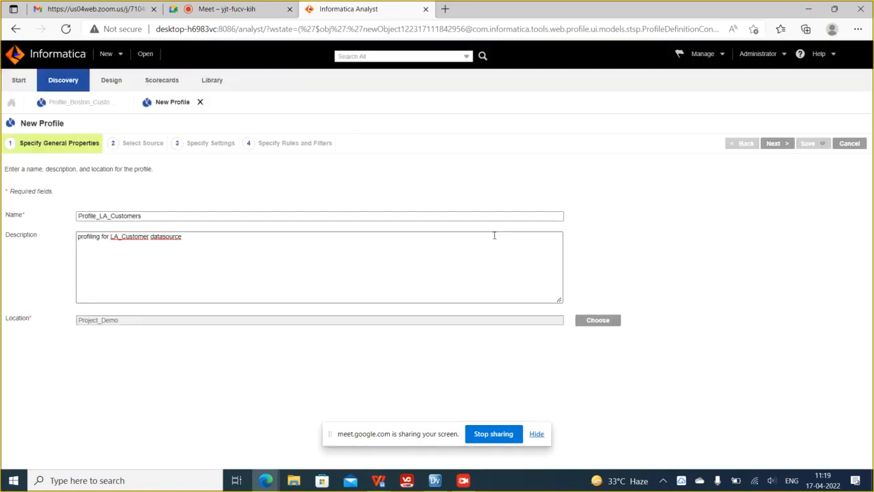
# Choose the LA_Customers data object from Project_Demo as the profile's source, checking its column properties and data preview.
pyautogui.click(772, 145)
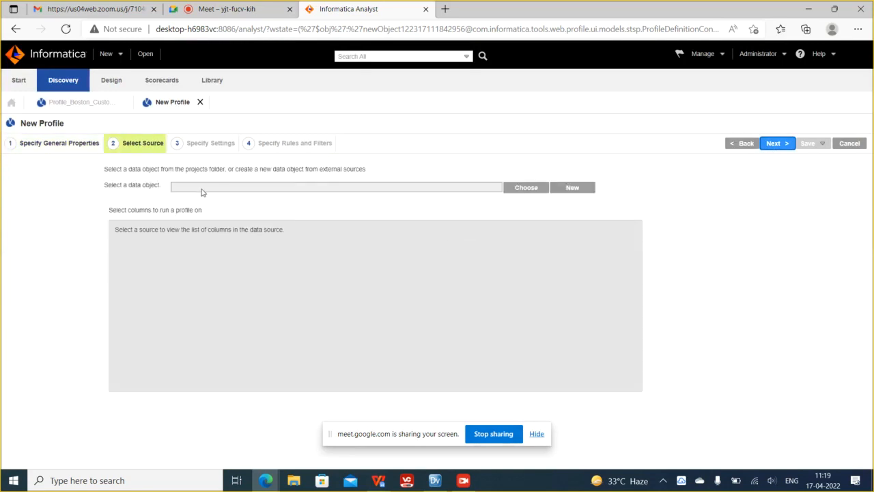
pyautogui.moveTo(101, 190); pyautogui.dragTo(158, 187)
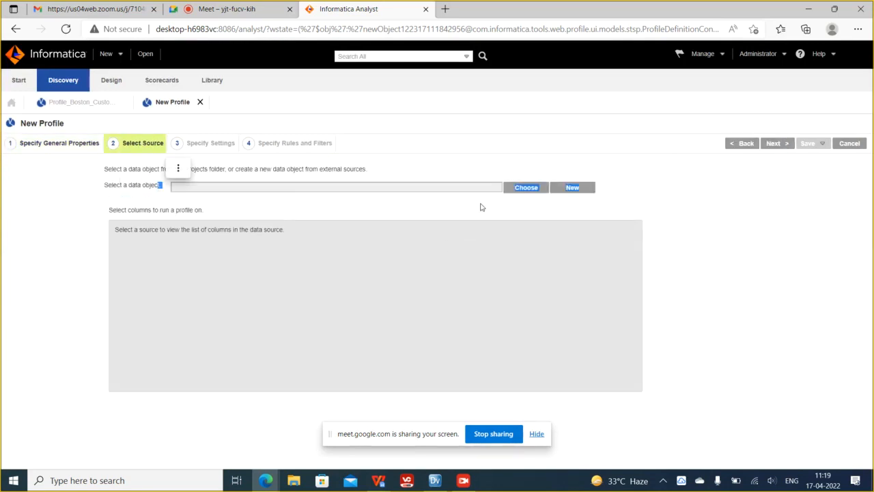
pyautogui.click(524, 188)
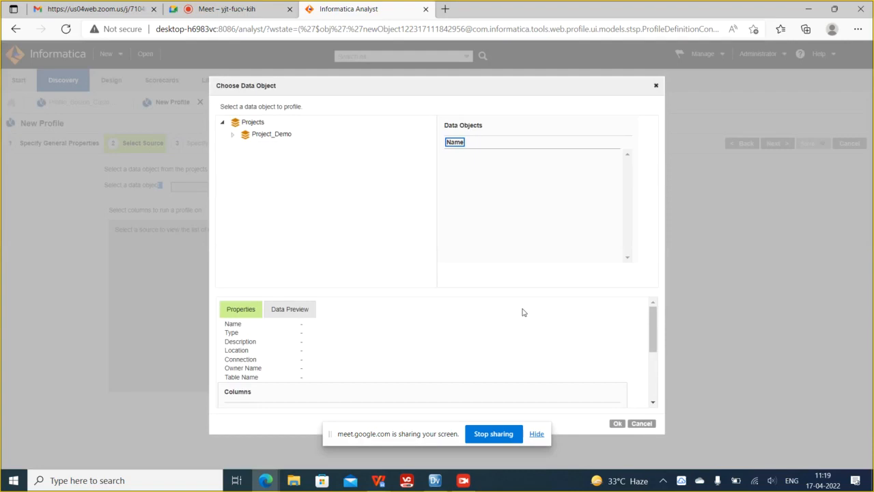
pyautogui.click(268, 134)
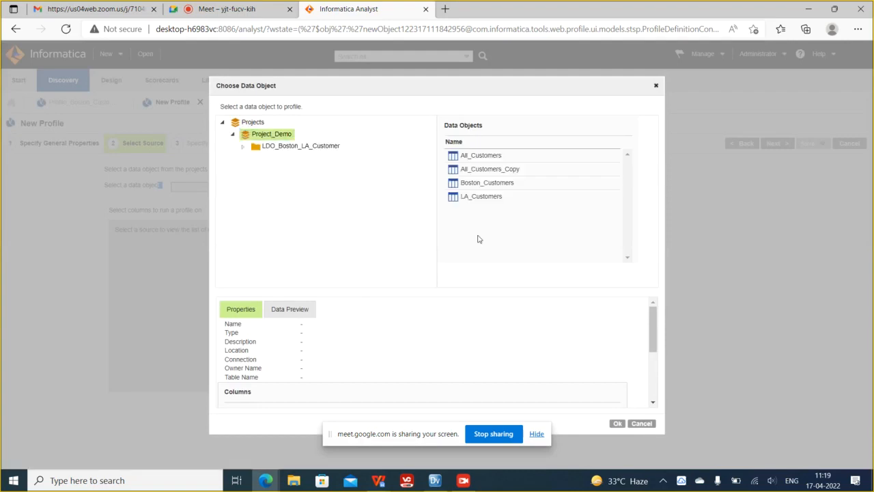
pyautogui.click(484, 197)
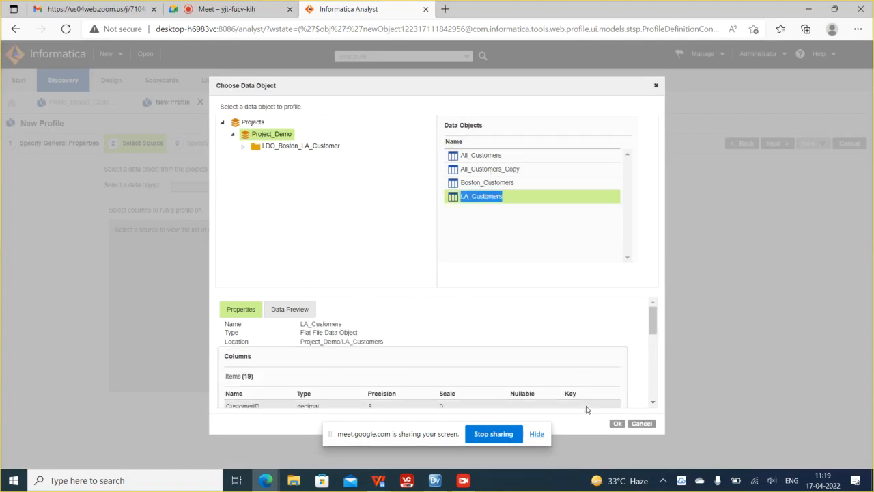
pyautogui.scroll(-1, 525, 381)
pyautogui.scroll(-5, 525, 380)
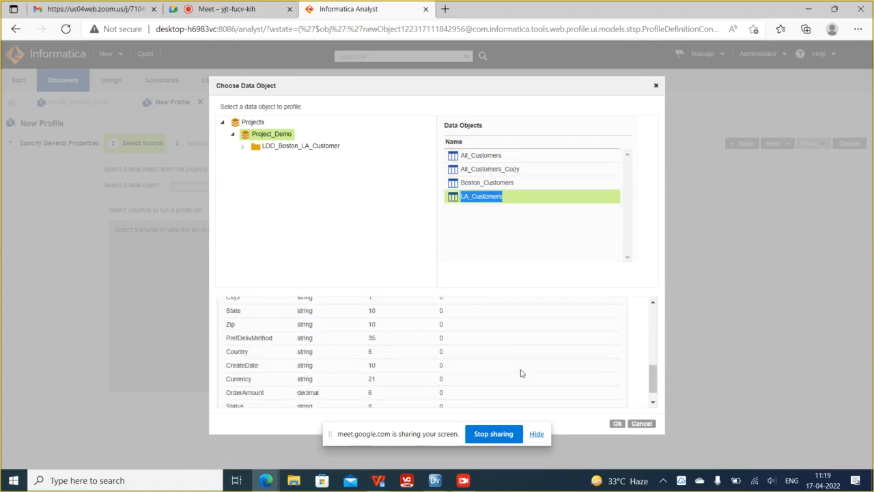
pyautogui.scroll(8, 520, 373)
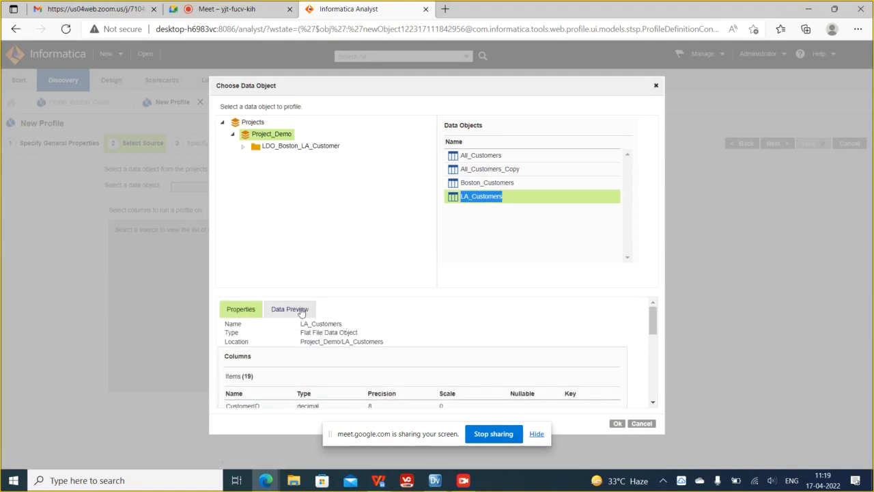
pyautogui.click(306, 311)
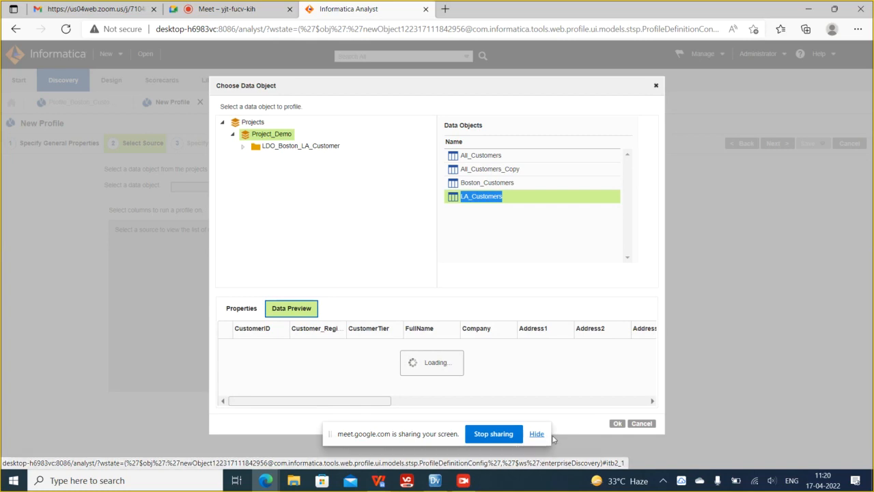
pyautogui.click(617, 423)
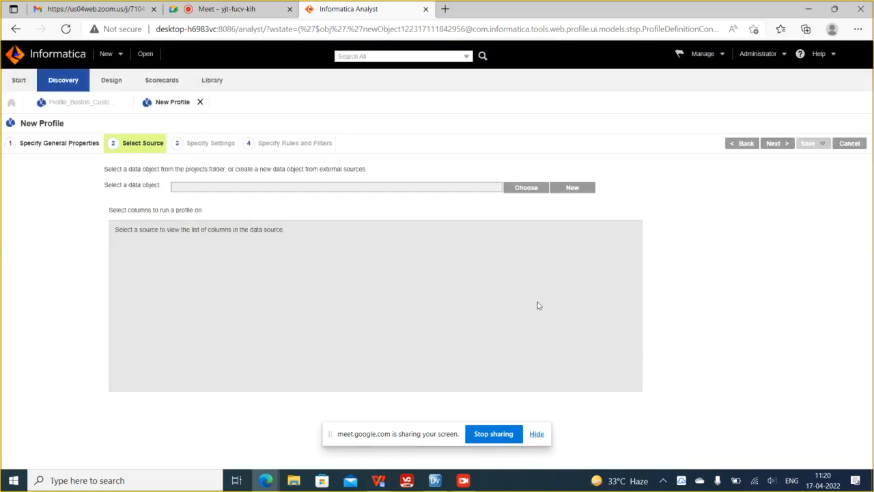
# Examine the full list of LA_Customers columns selected for profiling.
pyautogui.scroll(5, 304, 333)
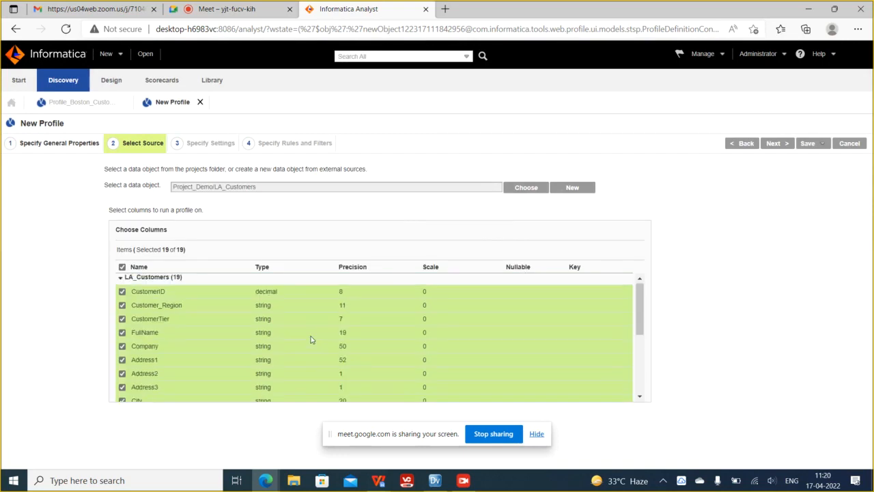
pyautogui.scroll(-5, 185, 329)
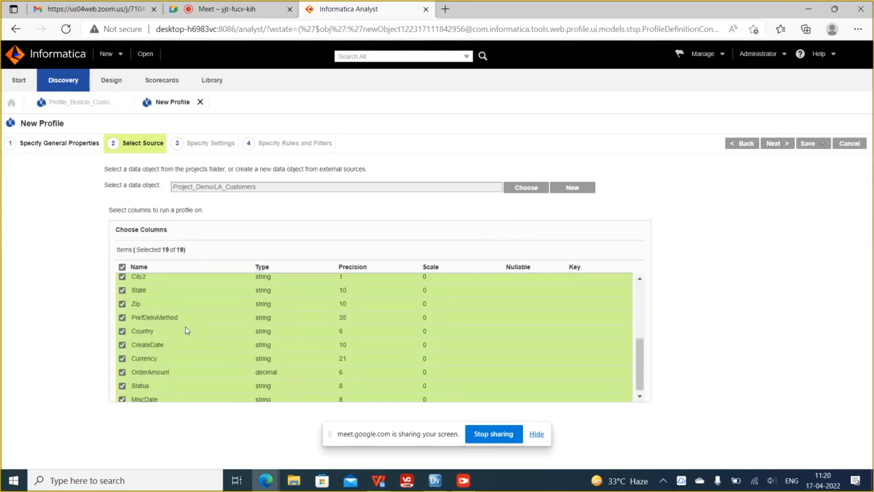
pyautogui.scroll(4, 189, 332)
pyautogui.scroll(2, 188, 332)
pyautogui.scroll(-5, 188, 336)
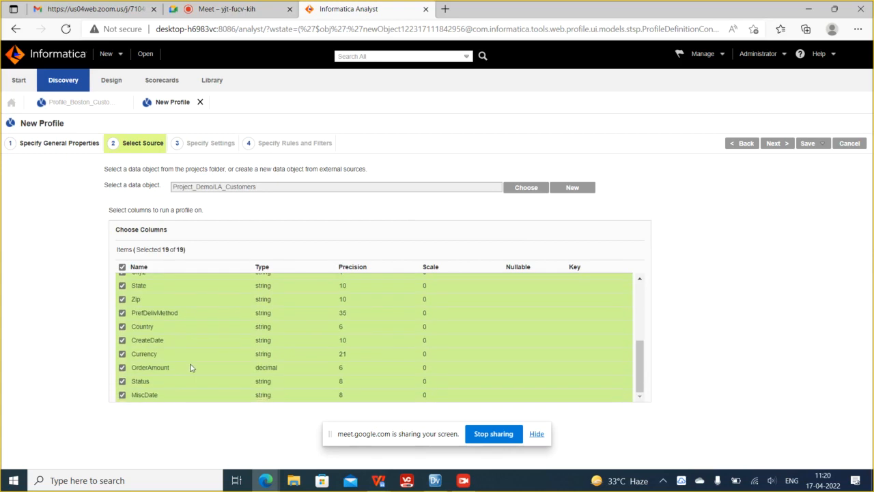
pyautogui.scroll(4, 198, 382)
pyautogui.scroll(1, 202, 380)
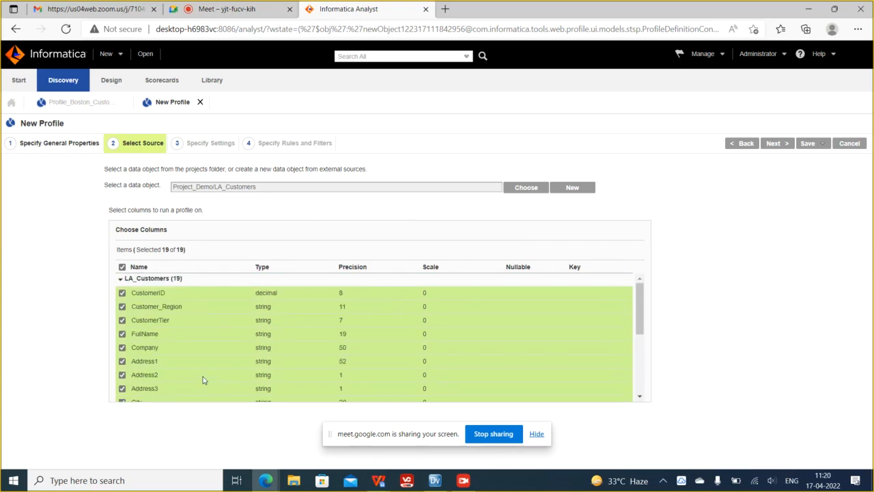
pyautogui.scroll(-5, 291, 362)
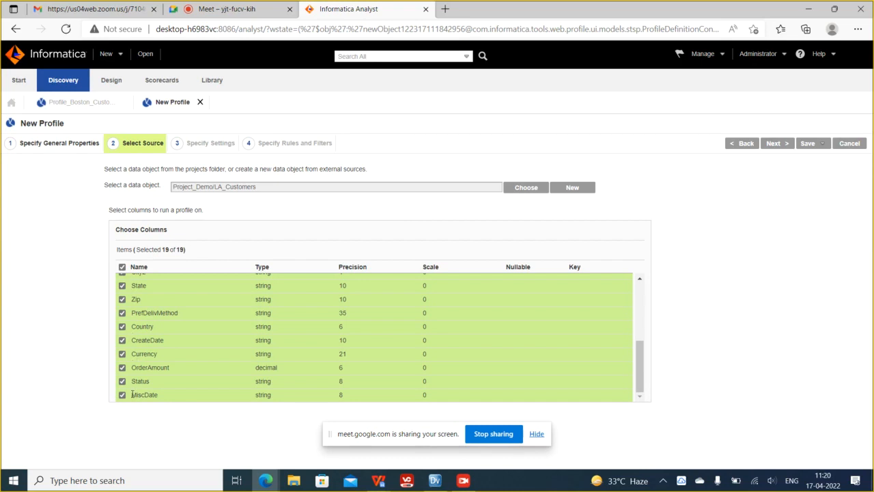
# Exclude the MiscDate column from the profile and include it again.
pyautogui.click(122, 395)
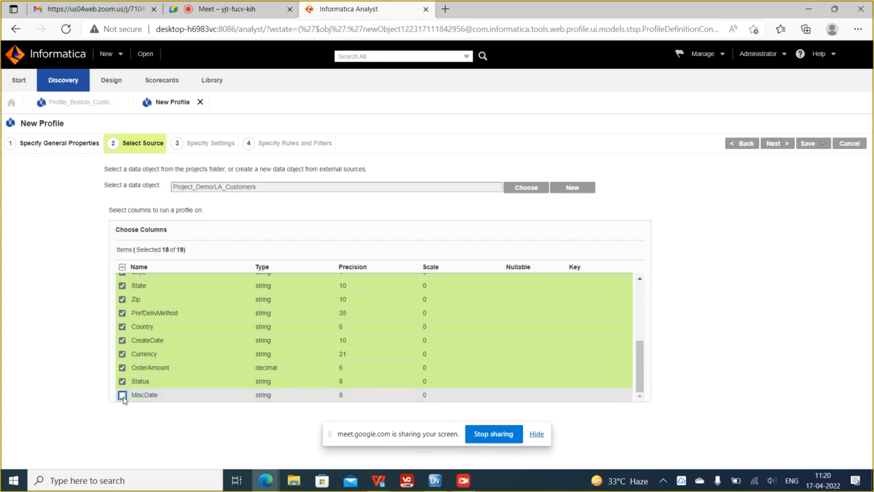
pyautogui.click(122, 396)
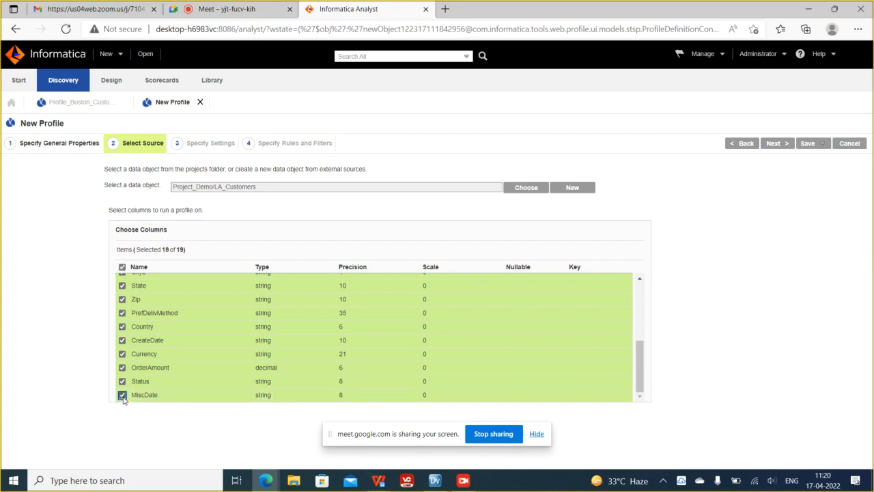
pyautogui.scroll(5, 326, 348)
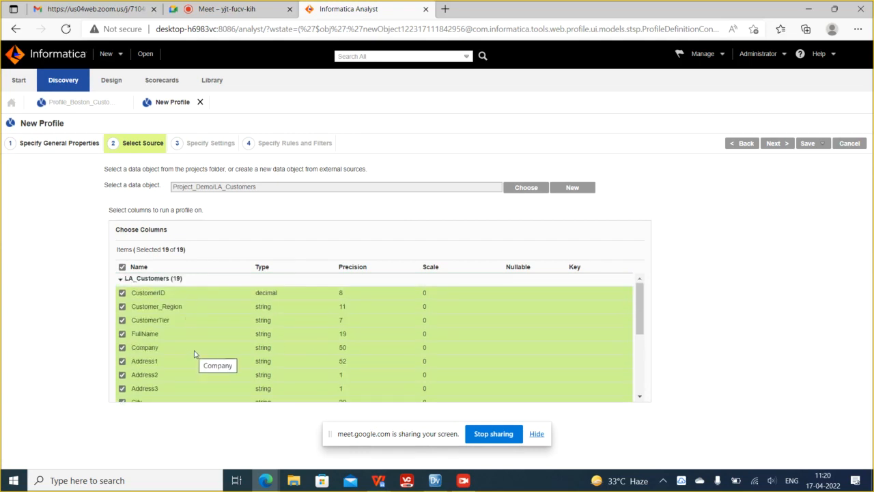
pyautogui.scroll(-5, 194, 353)
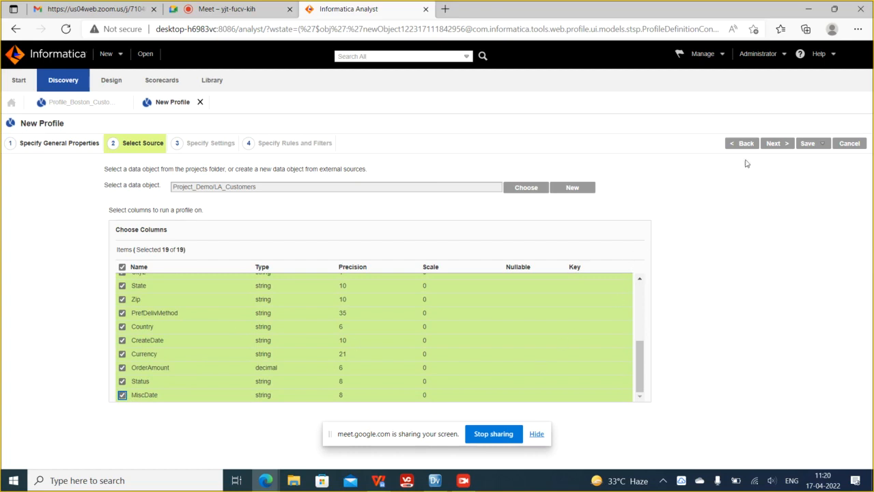
# Review and accept the default profile settings, with a column profile on all rows and live drilldown, and proceed to rules and filters.
pyautogui.click(774, 145)
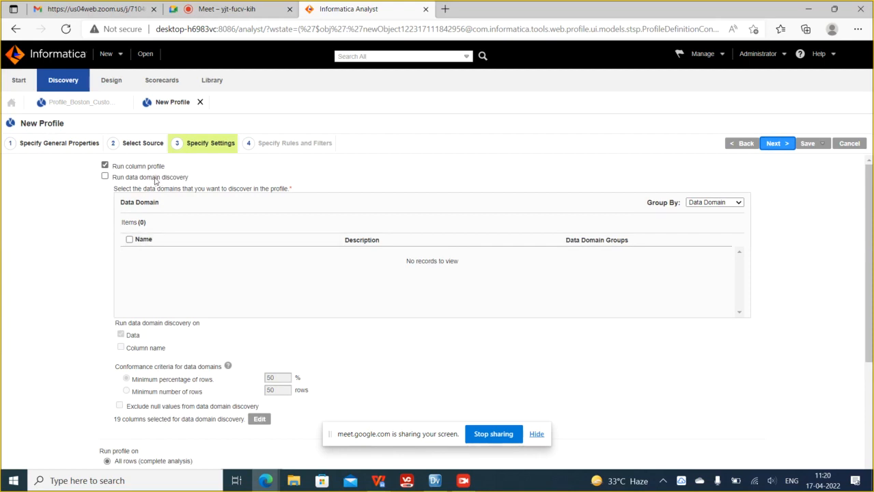
pyautogui.scroll(-3, 318, 279)
pyautogui.scroll(3, 231, 254)
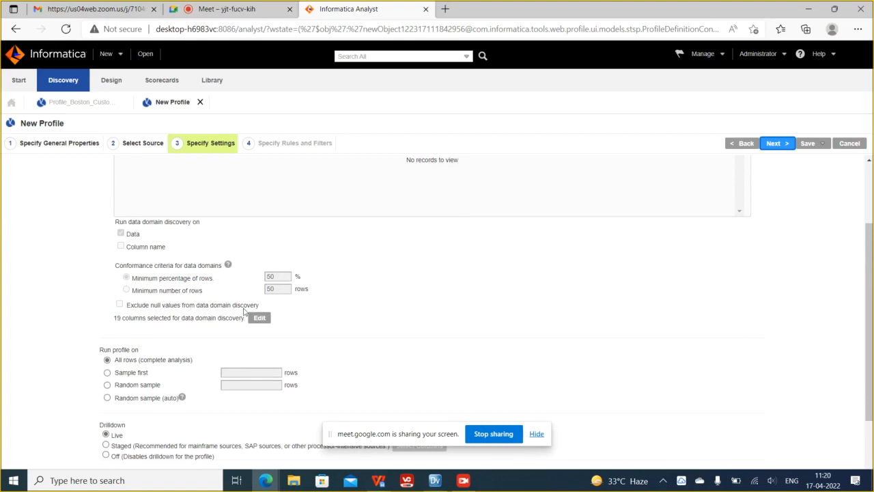
pyautogui.scroll(-2, 287, 318)
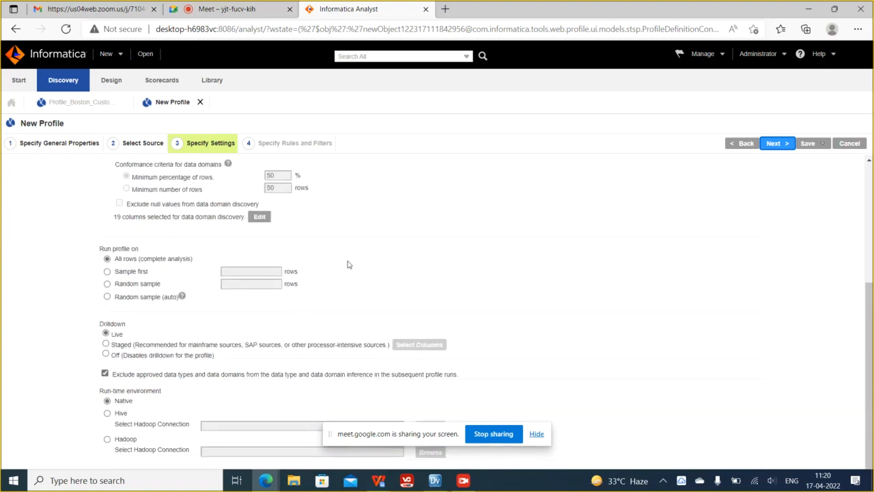
pyautogui.scroll(-1, 410, 276)
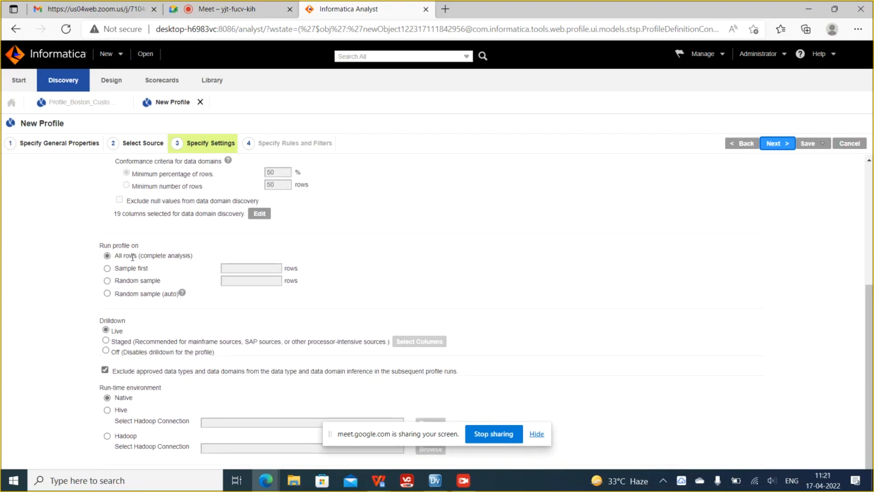
pyautogui.moveTo(129, 255); pyautogui.dragTo(208, 260)
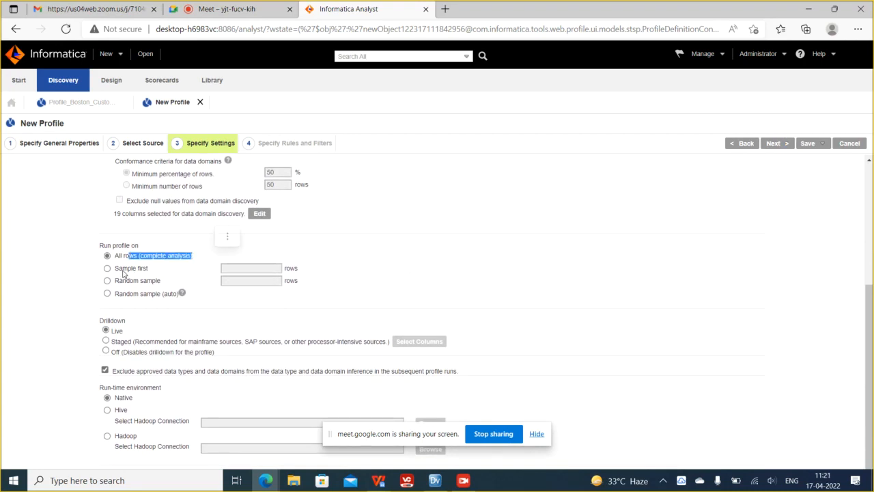
pyautogui.moveTo(122, 269); pyautogui.dragTo(155, 278)
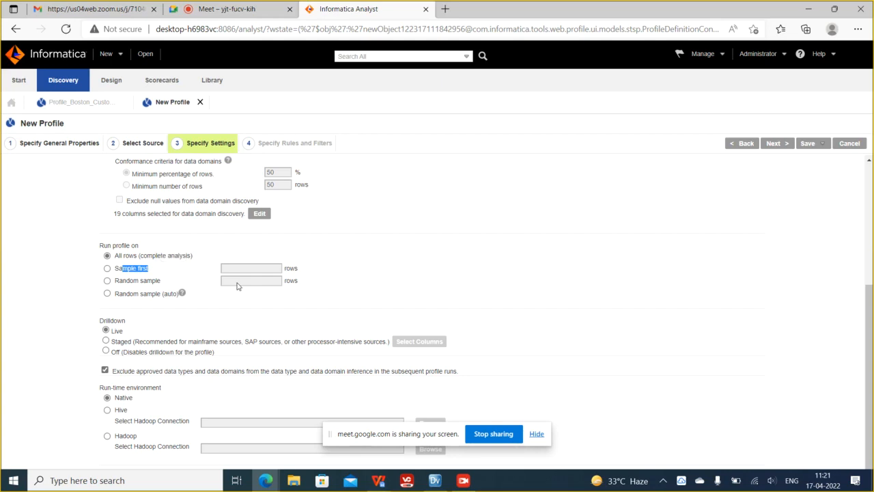
pyautogui.moveTo(136, 296)
pyautogui.click(774, 149)
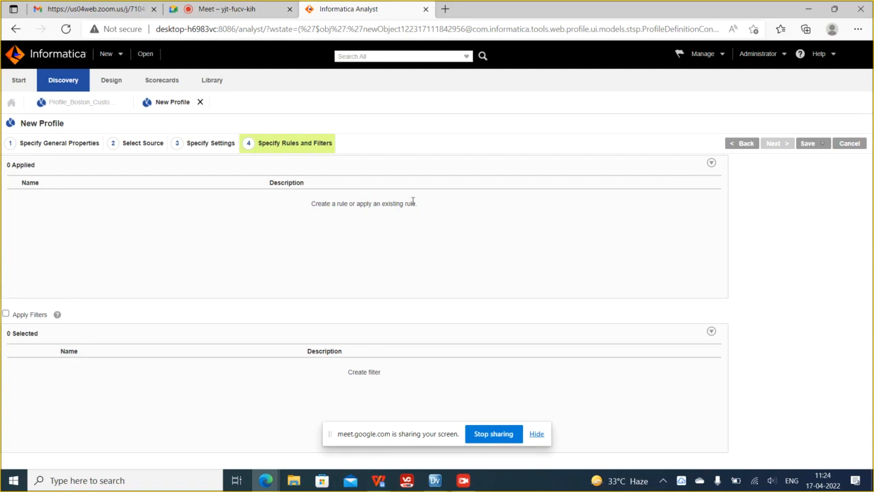
# Start applying an existing rule to the profile and select mplt_city_null from Project_Demo.
pyautogui.click(711, 164)
pyautogui.click(711, 162)
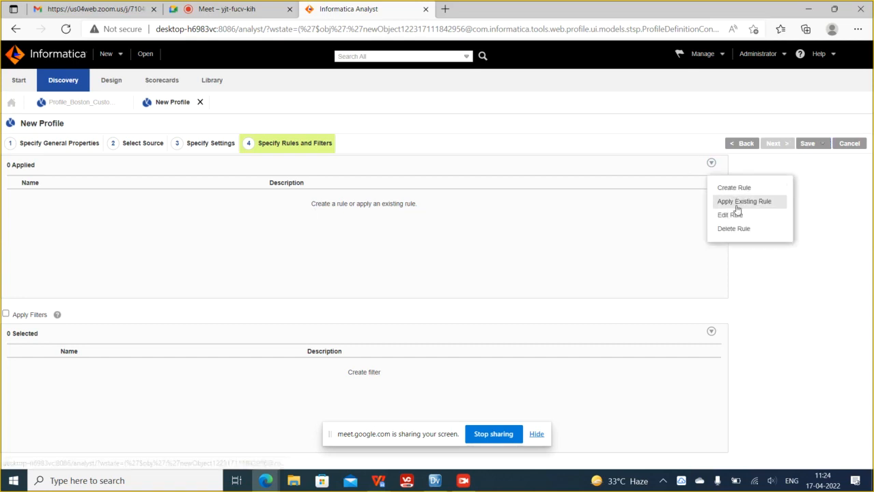
pyautogui.click(737, 205)
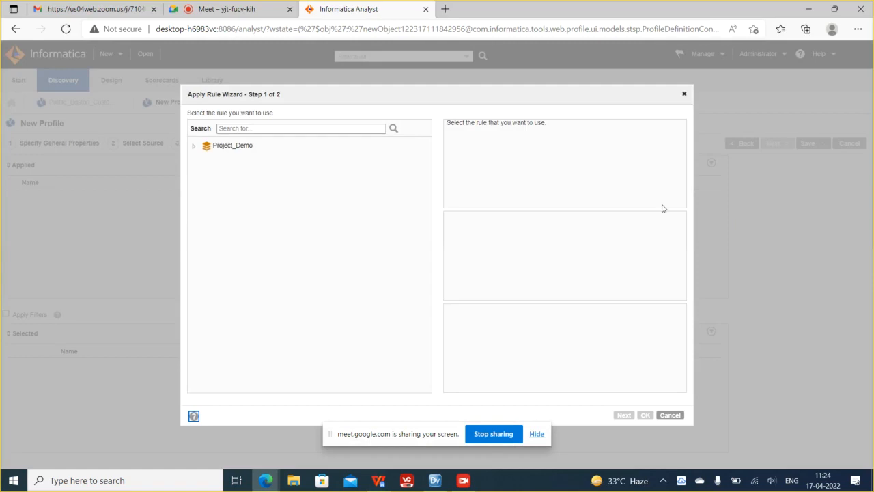
pyautogui.click(217, 147)
pyautogui.doubleClick(215, 147)
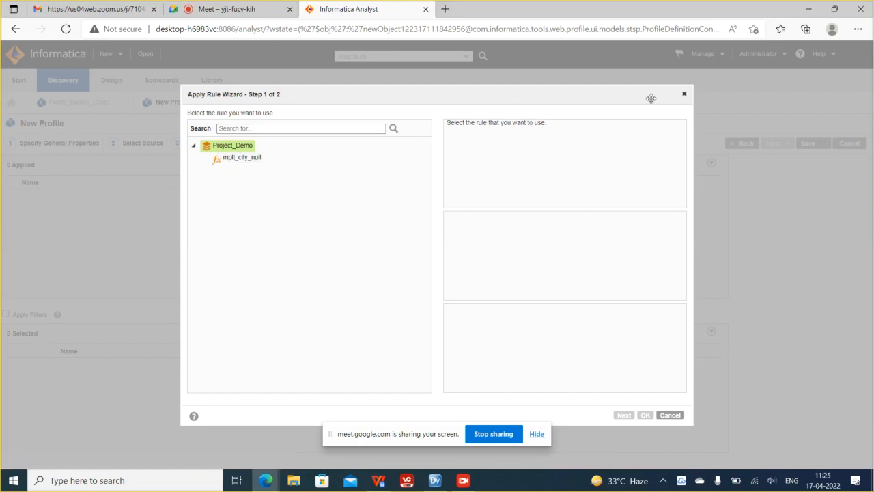
pyautogui.click(239, 157)
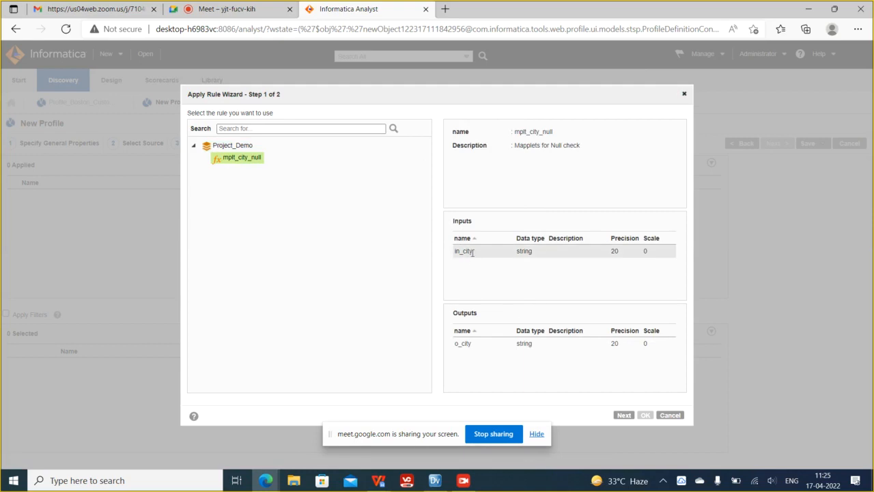
# Assign the City column as the rule's input with o_city as the output column, and apply the rule to the profile.
pyautogui.click(624, 415)
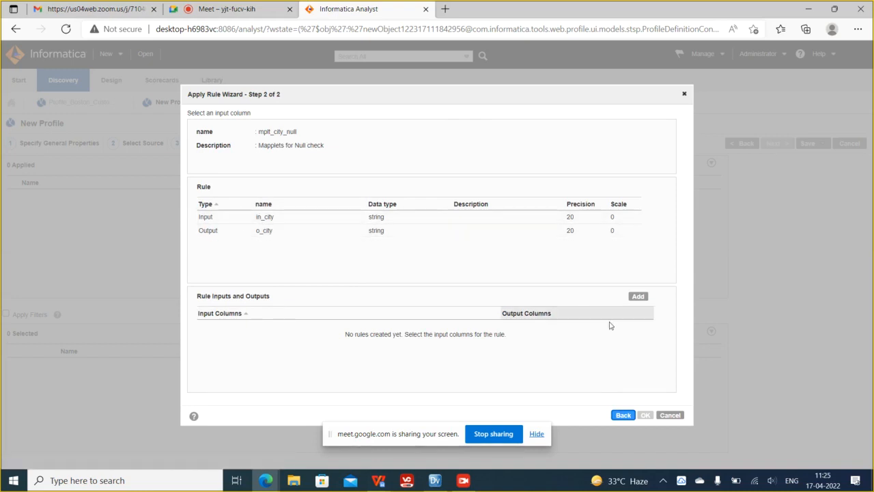
pyautogui.click(636, 298)
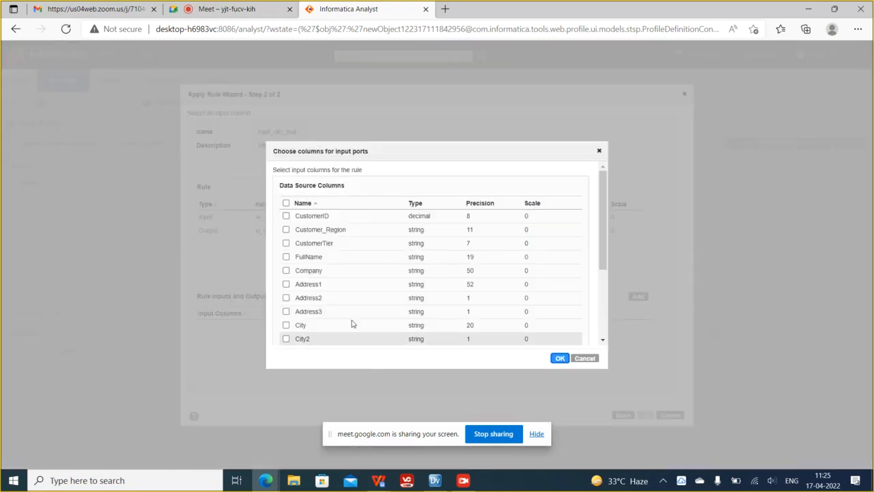
pyautogui.moveTo(391, 152); pyautogui.dragTo(593, 107)
pyautogui.scroll(-1, 513, 266)
pyautogui.click(486, 257)
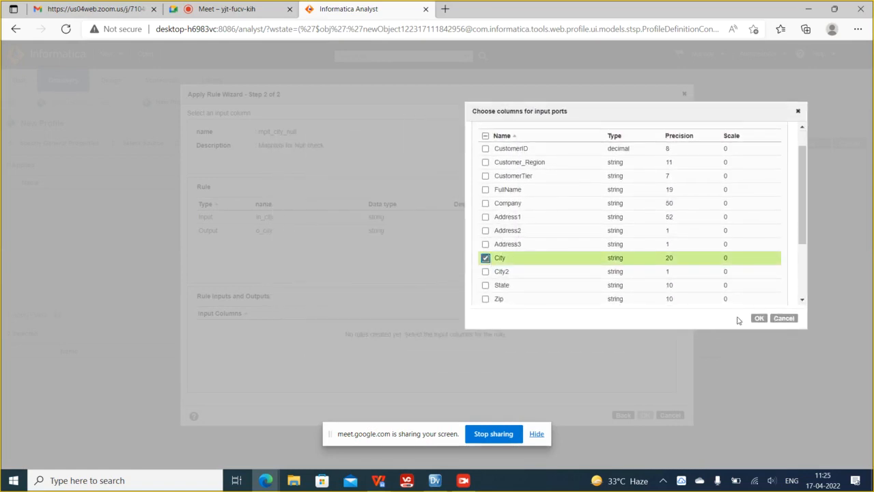
pyautogui.click(758, 318)
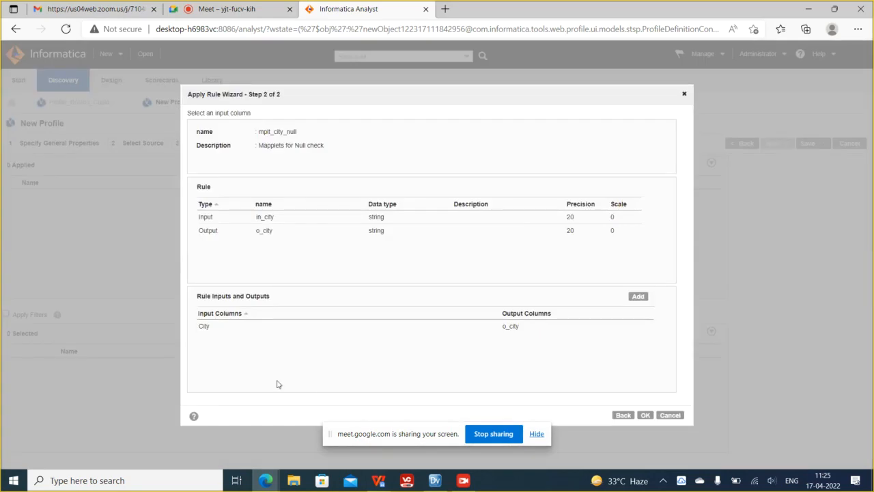
pyautogui.click(240, 332)
pyautogui.click(474, 356)
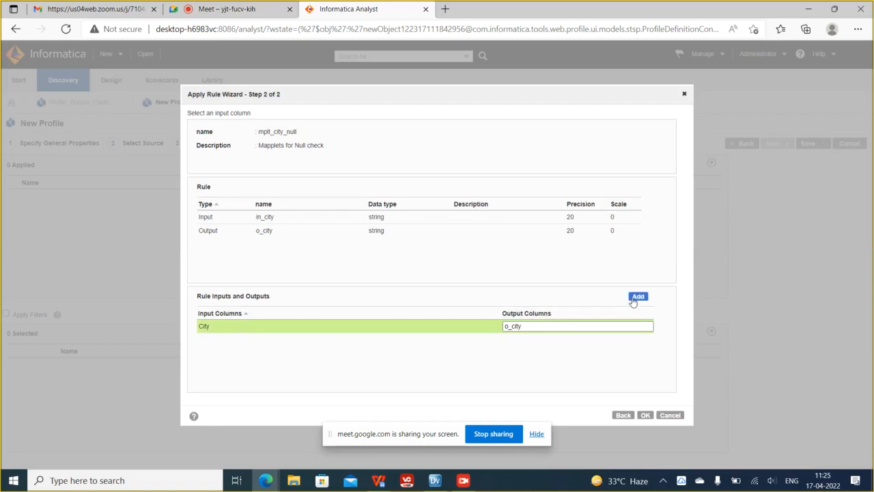
pyautogui.click(645, 415)
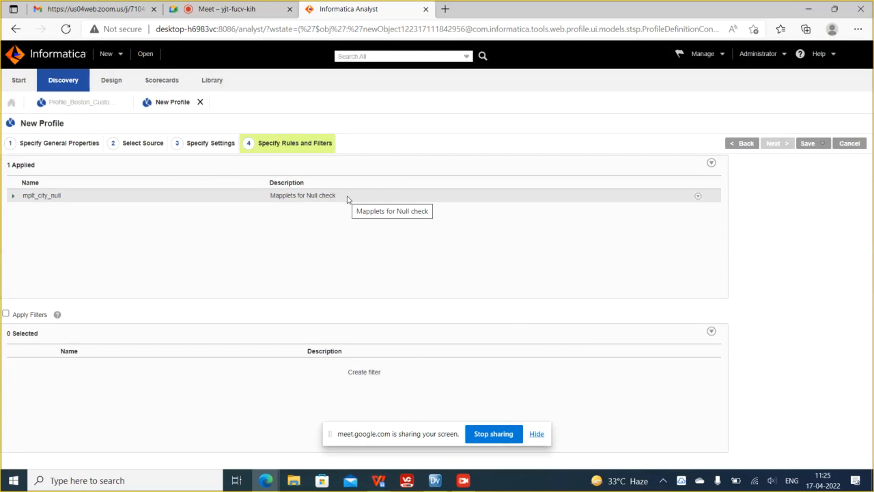
# Start a new rule for the profile and name it Rule_Zip_LengthCheck, checking the available columns for the Zip field.
pyautogui.click(711, 162)
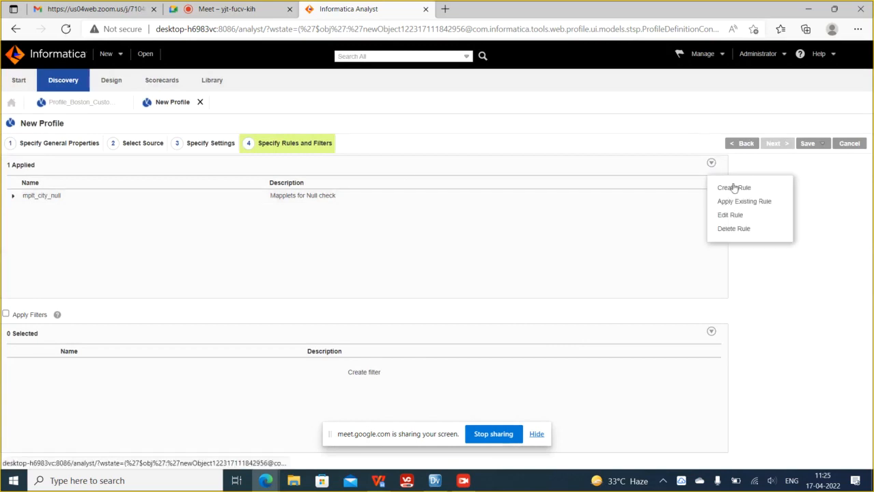
pyautogui.click(735, 191)
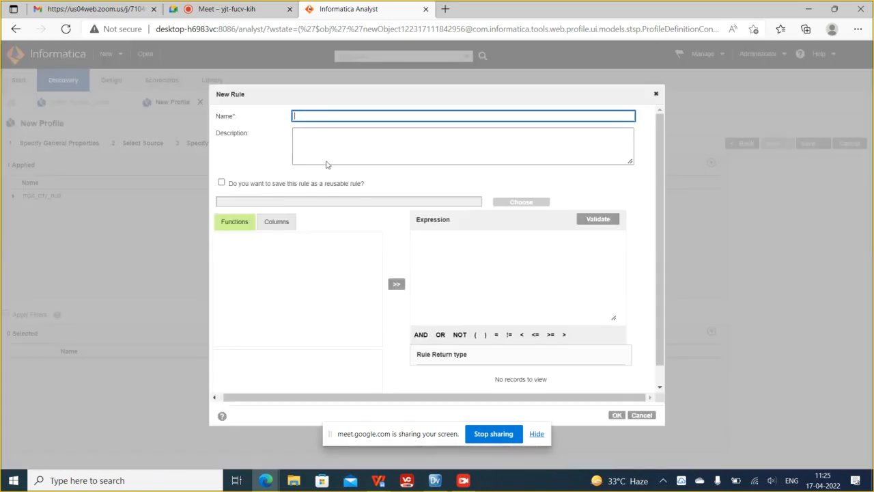
pyautogui.click(305, 115)
pyautogui.write('Rule_')
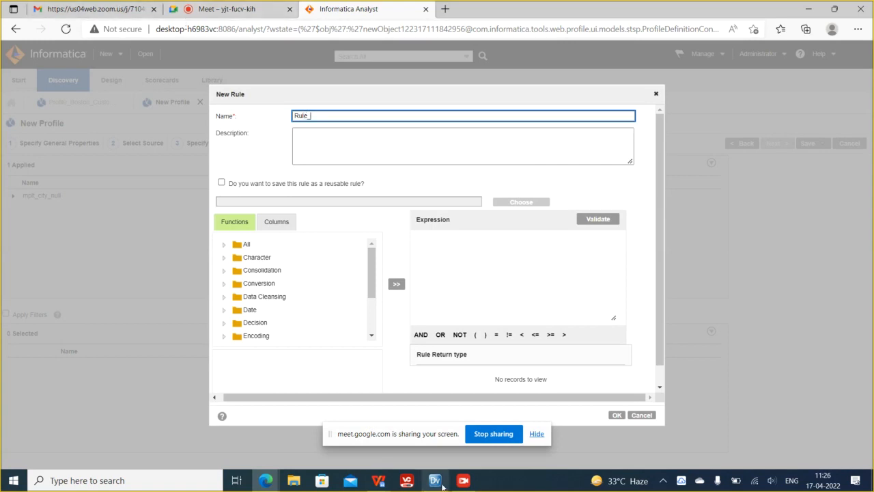
pyautogui.click(276, 222)
pyautogui.scroll(-4, 300, 273)
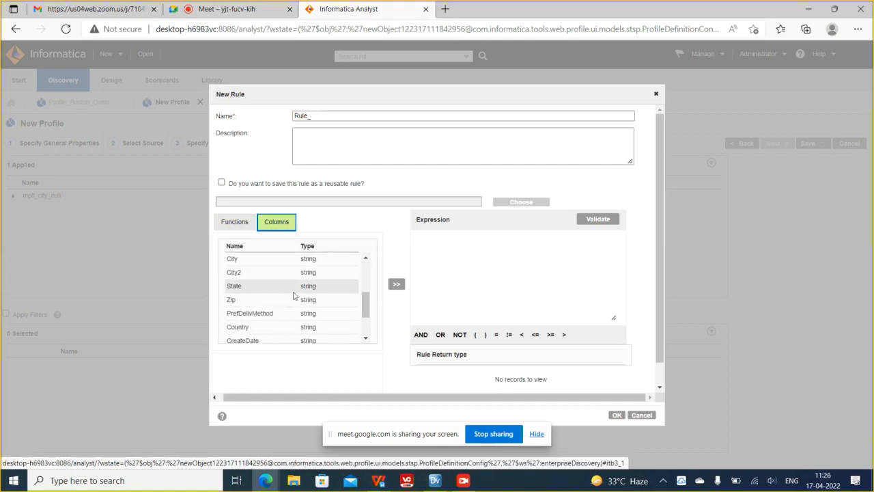
pyautogui.click(339, 134)
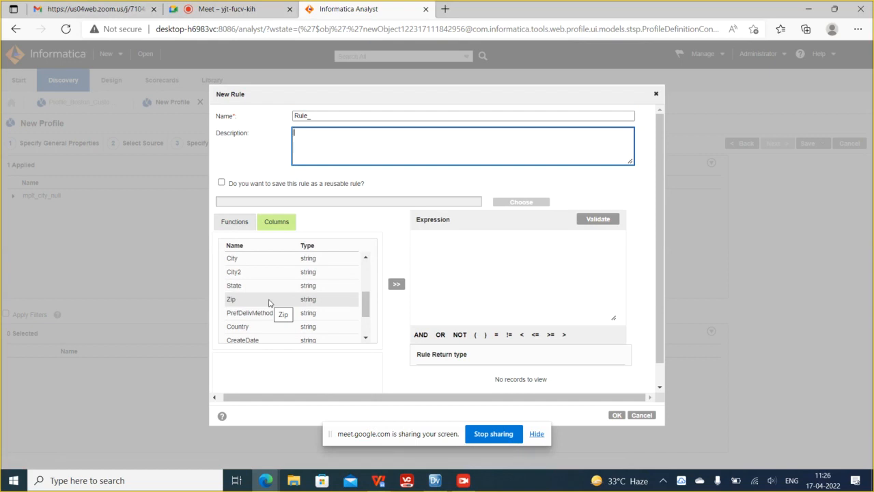
pyautogui.click(322, 117)
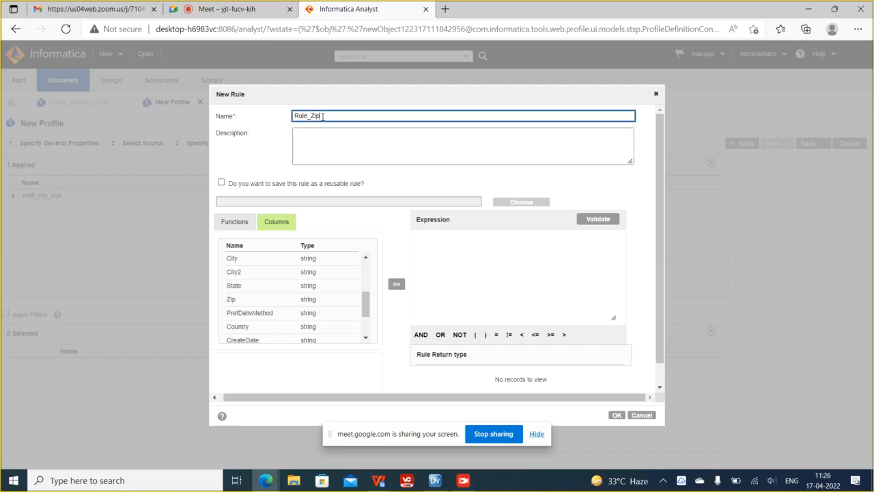
pyautogui.write('Zip_LengthCheck')
pyautogui.click(323, 138)
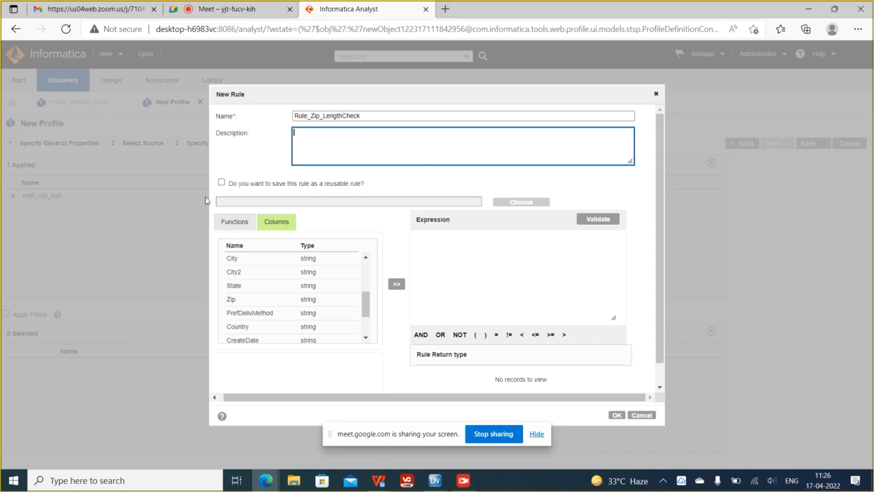
# Begin the rule expression with Length( and look through the list of all available functions.
pyautogui.click(472, 255)
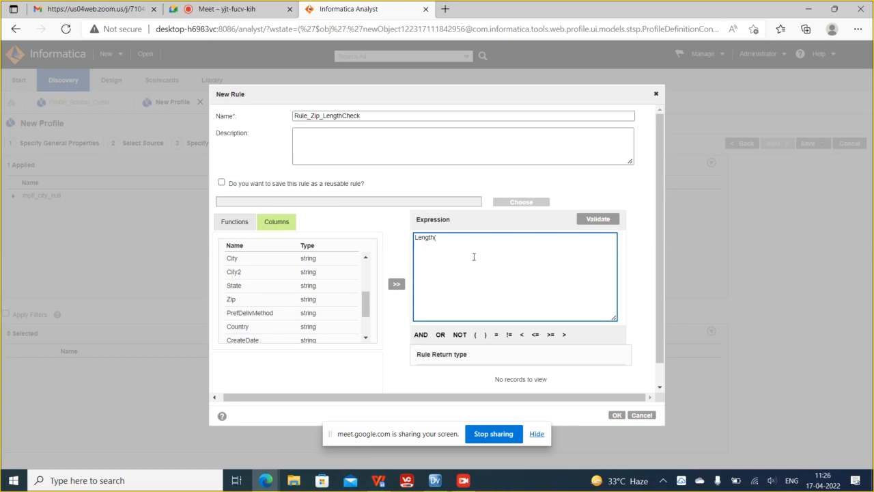
pyautogui.click(240, 223)
pyautogui.click(224, 244)
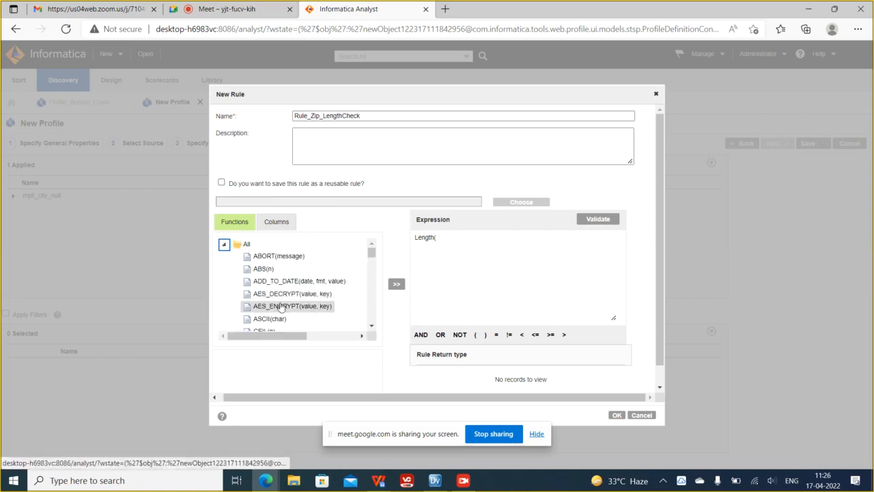
pyautogui.scroll(-5, 280, 308)
pyautogui.scroll(-10, 280, 311)
pyautogui.scroll(-10, 280, 310)
pyautogui.scroll(-6, 279, 311)
pyautogui.scroll(8, 280, 312)
pyautogui.scroll(8, 280, 311)
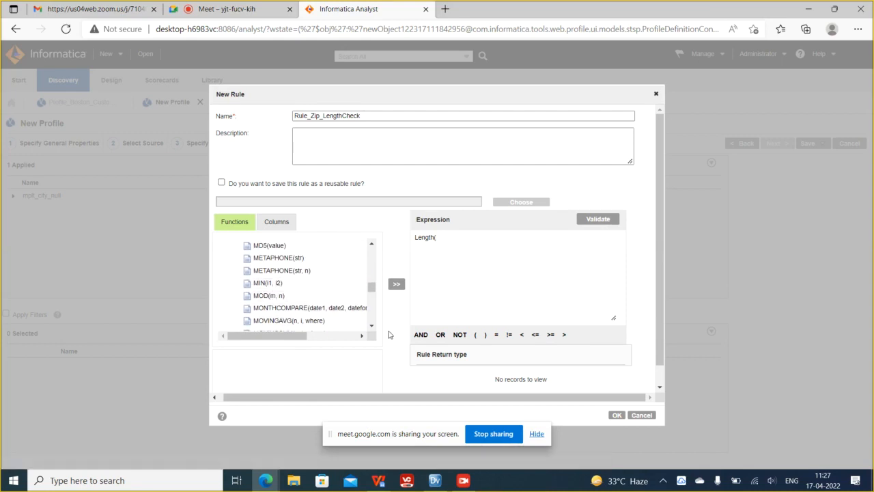
# Complete the rule expression as Length(Zip) = 5, inserting Zip from the source columns.
pyautogui.click(473, 265)
pyautogui.click(280, 222)
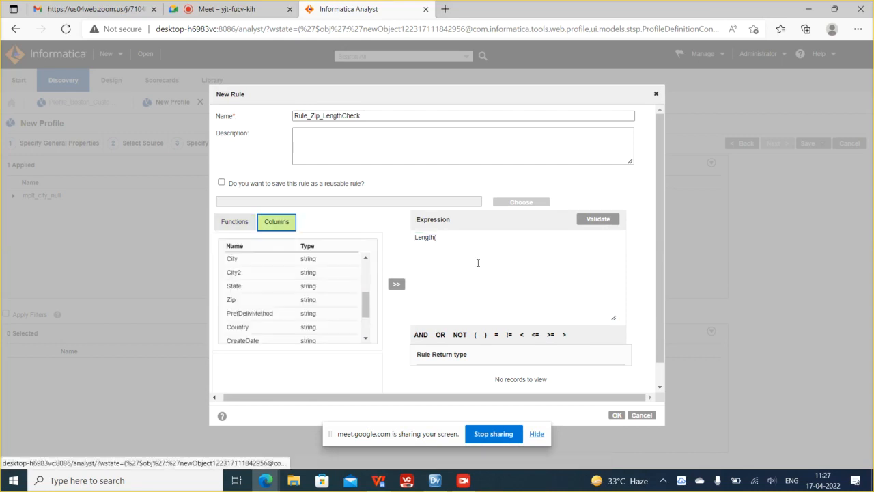
pyautogui.click(458, 240)
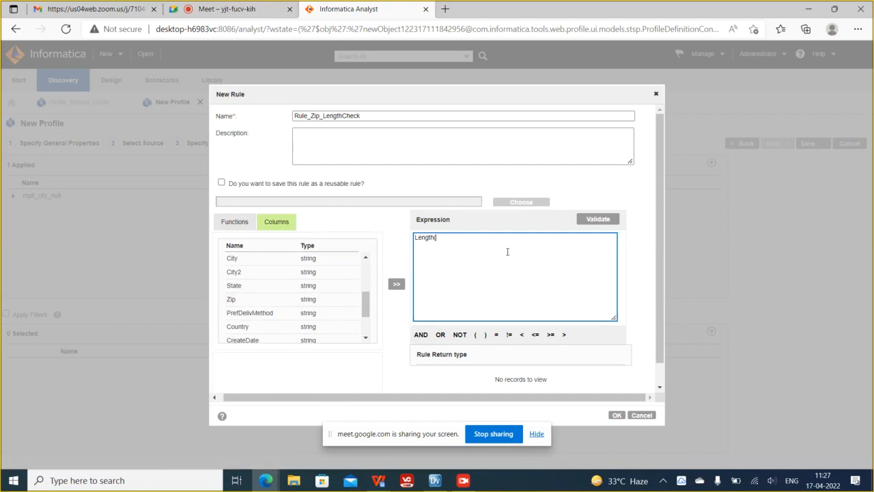
pyautogui.doubleClick(268, 299)
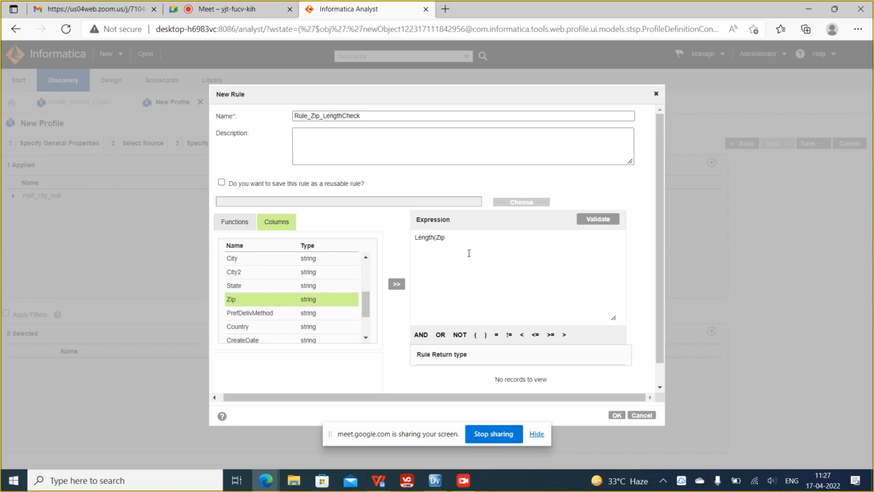
pyautogui.click(453, 239)
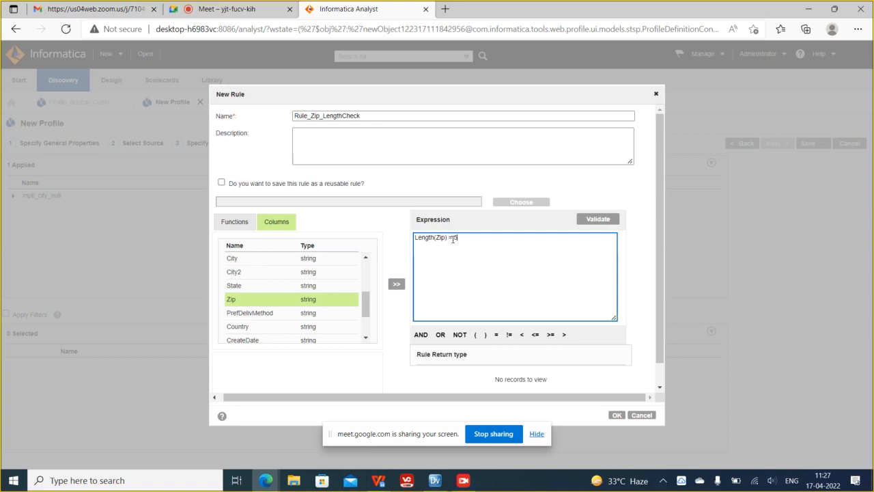
# Validate the zip length expression and confirm the new rule.
pyautogui.click(598, 218)
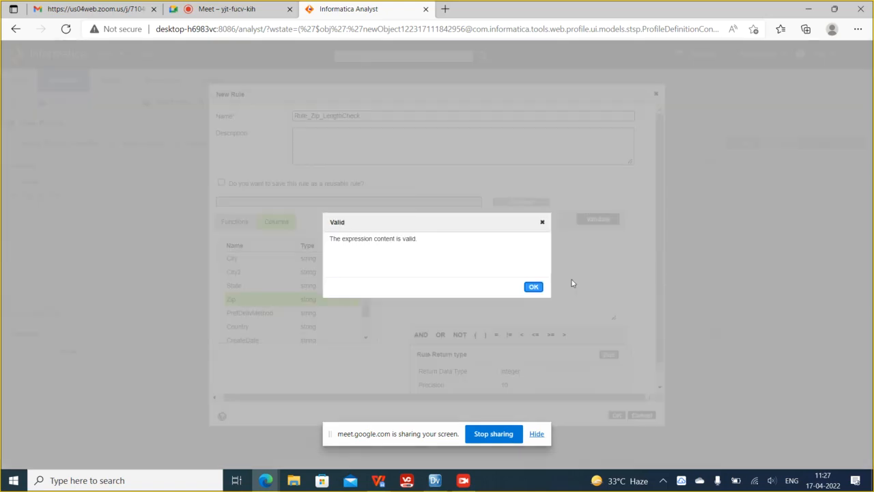
pyautogui.click(541, 288)
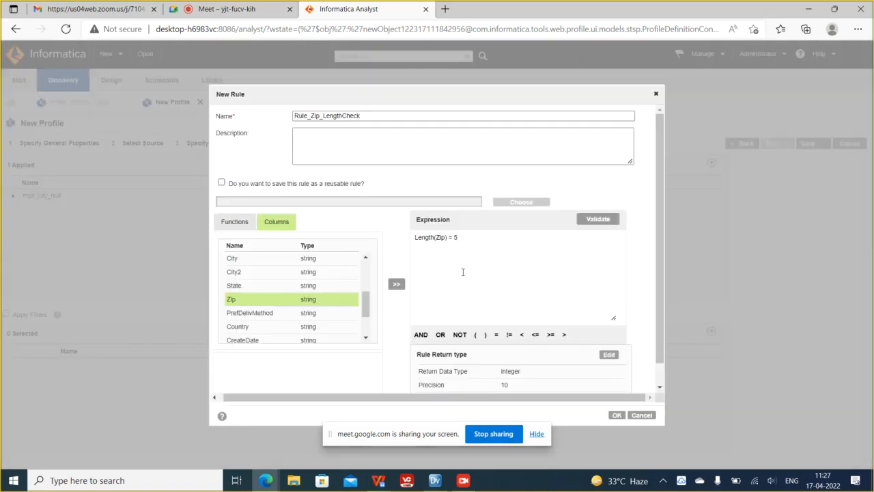
pyautogui.click(471, 241)
pyautogui.moveTo(479, 239); pyautogui.dragTo(395, 241)
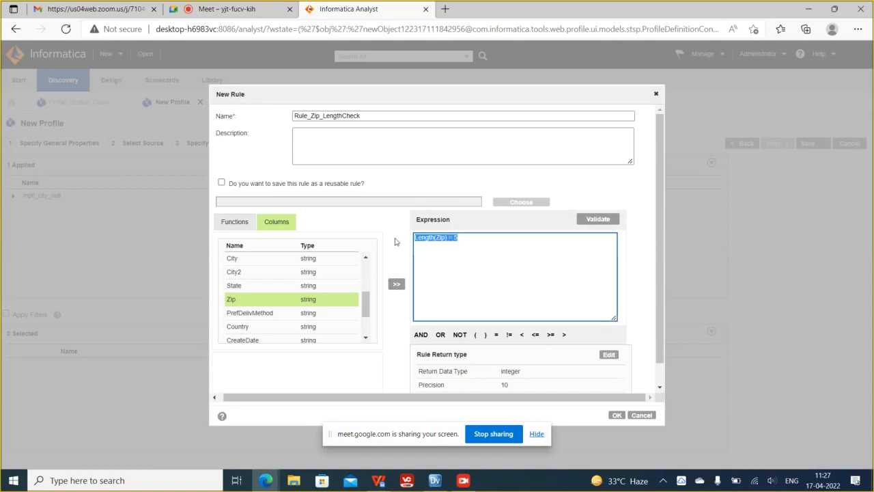
pyautogui.scroll(-1, 621, 412)
pyautogui.click(618, 415)
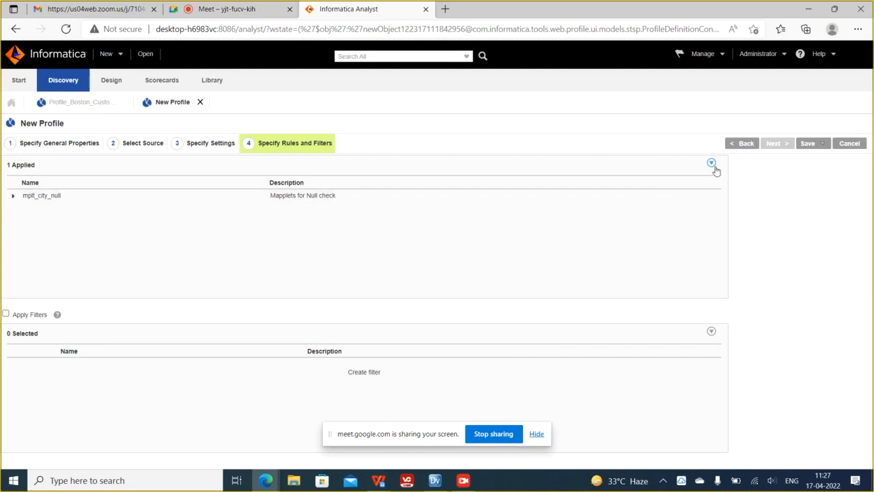
# Expand the applied mplt_city_null rule and examine the input and output column details listed under it.
pyautogui.click(12, 195)
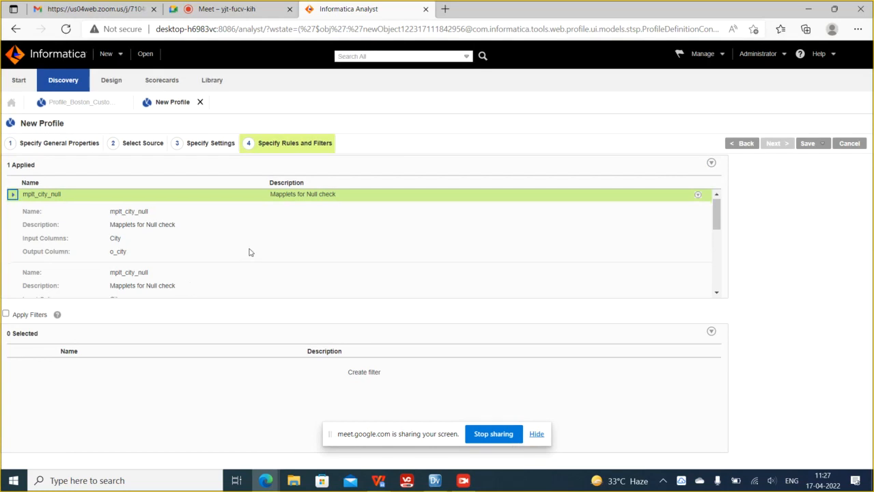
pyautogui.scroll(-5, 250, 250)
pyautogui.scroll(5, 250, 251)
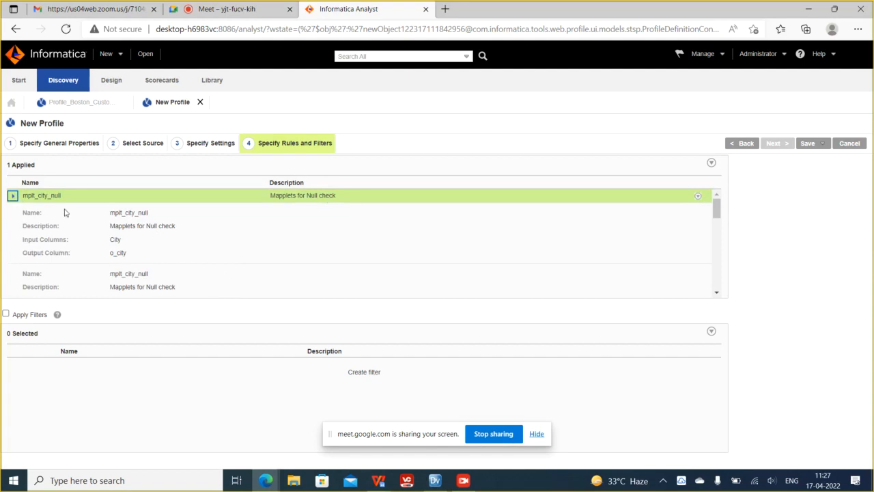
pyautogui.moveTo(718, 210)
pyautogui.mouseDown()
pyautogui.moveTo(717, 311)
pyautogui.moveTo(726, 203)
pyautogui.mouseUp()
pyautogui.click(12, 196)
pyautogui.scroll(-3, 116, 235)
pyautogui.scroll(-2, 138, 235)
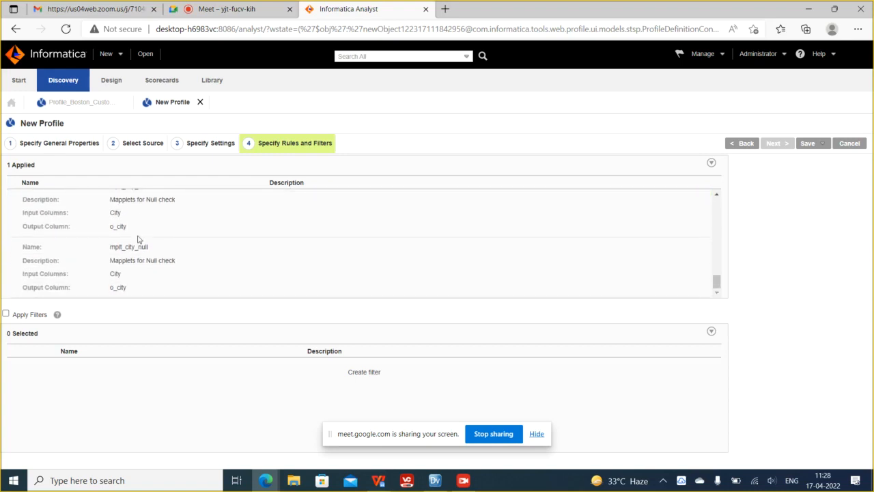
pyautogui.scroll(5, 137, 239)
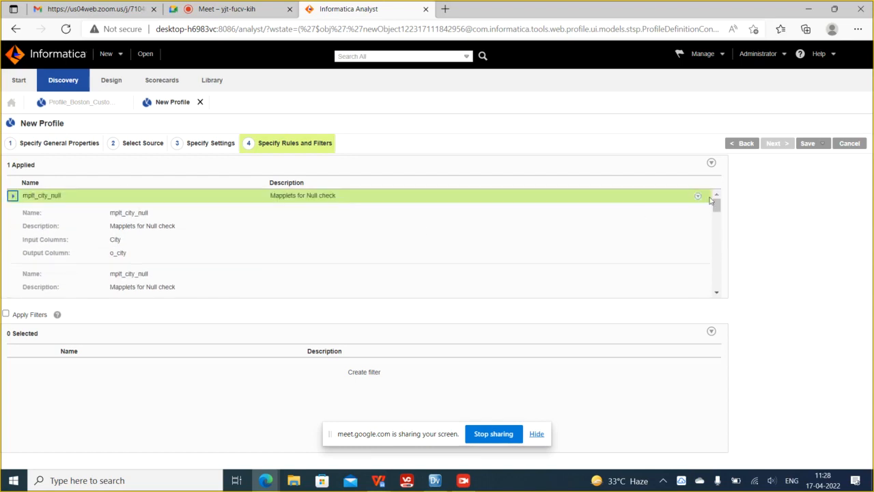
# Open the mplt_city_null rule for editing, review its input and output column assignment, and close it.
pyautogui.click(699, 198)
pyautogui.click(716, 207)
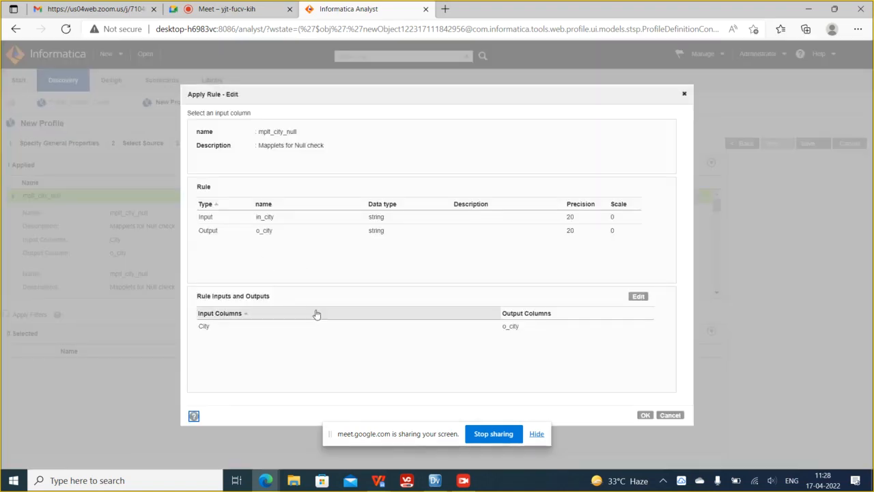
pyautogui.click(644, 415)
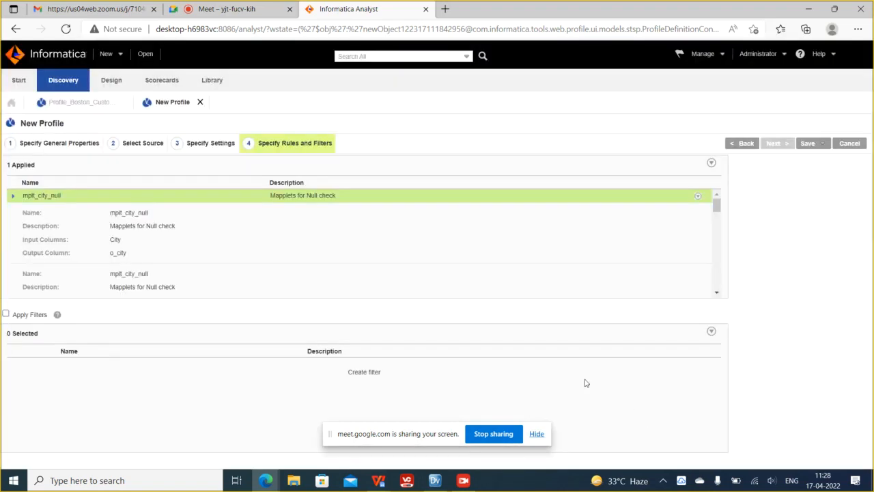
# Start another new rule named Rule_Zip_LengthCheck and enter the expression length(Zip) =5.
pyautogui.click(711, 164)
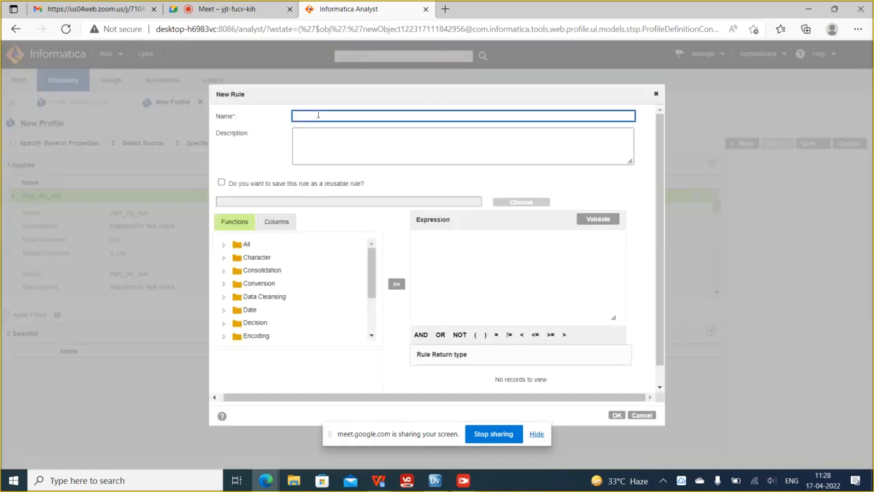
pyautogui.click(316, 117)
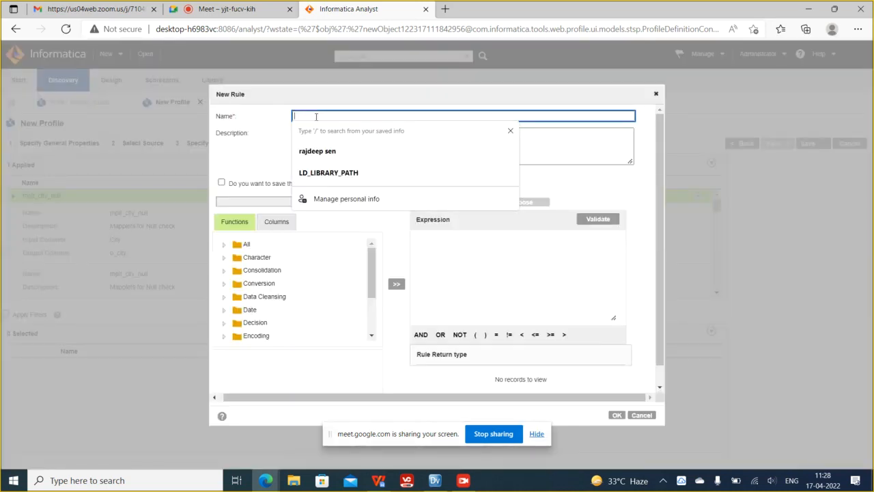
pyautogui.write('Rule_Zip_LengthCheck')
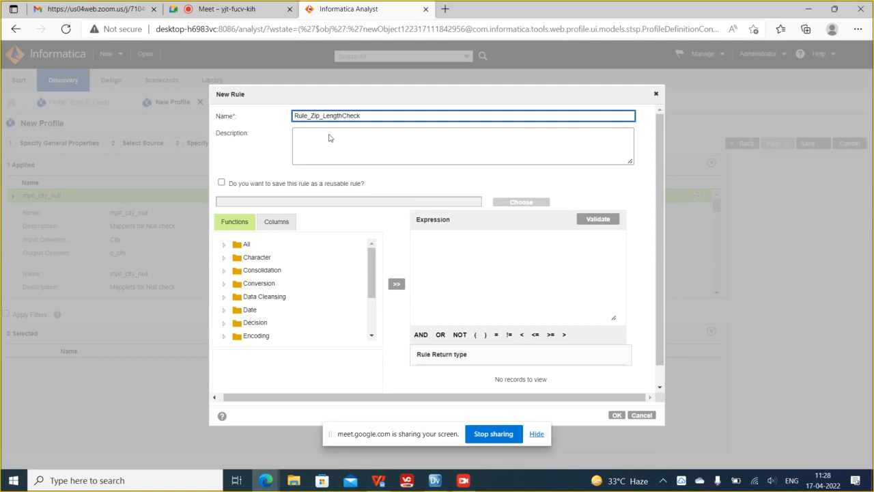
pyautogui.click(424, 238)
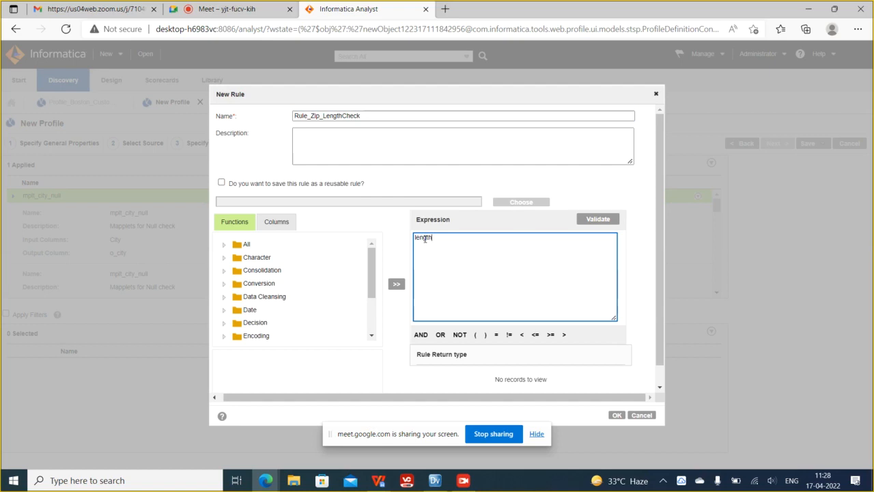
pyautogui.write('length(Zip) =5')
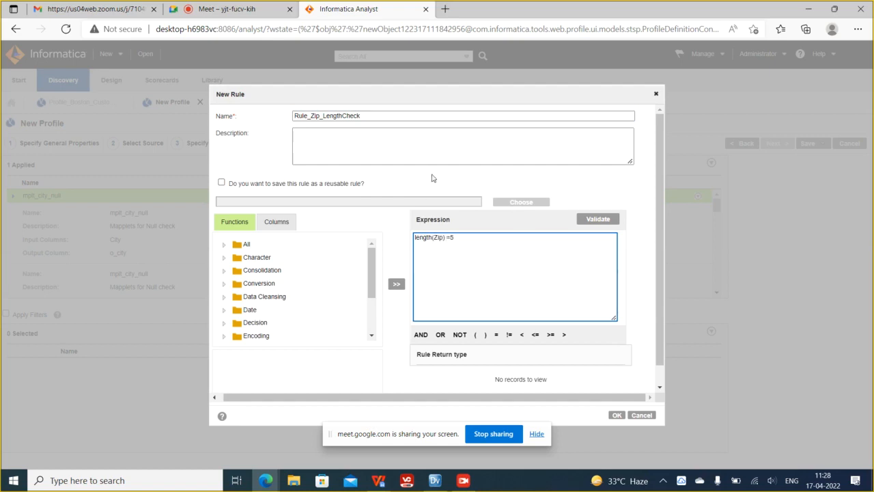
pyautogui.scroll(-1, 522, 367)
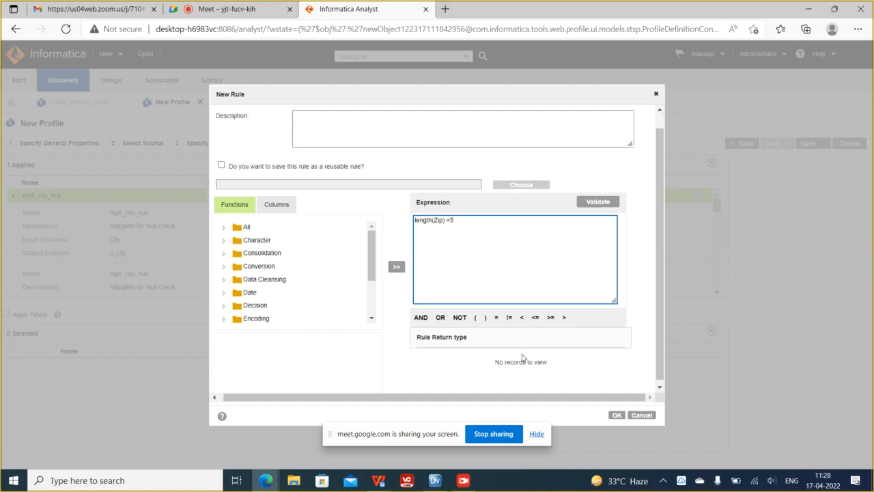
pyautogui.scroll(1, 593, 328)
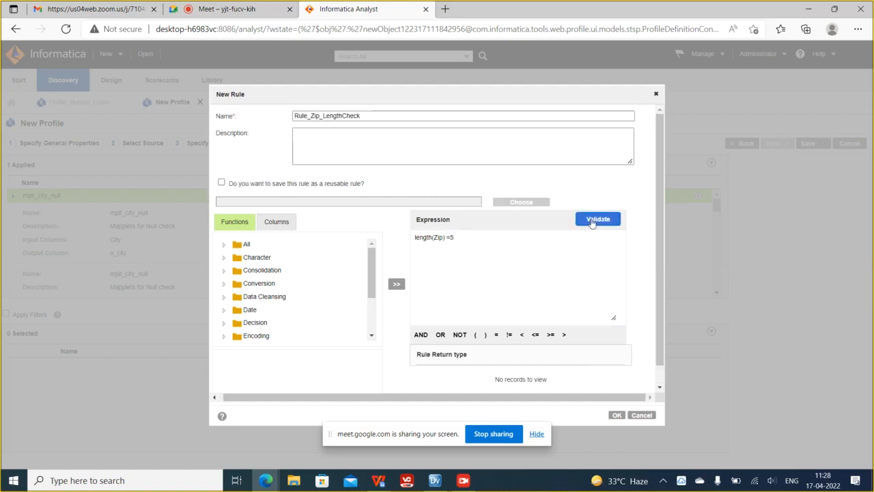
# Validate the re-entered expression, try to save the rule as Rule_Zip_LengthCheck, and close the rule dialog.
pyautogui.click(591, 219)
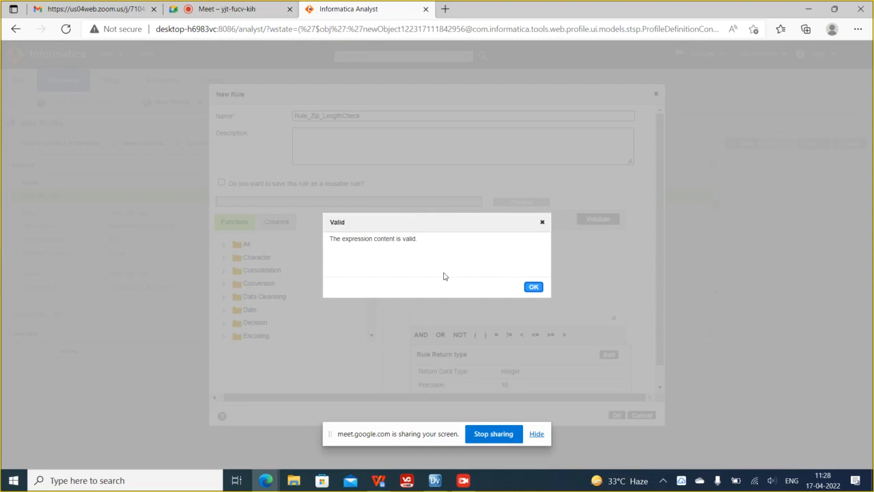
pyautogui.click(533, 287)
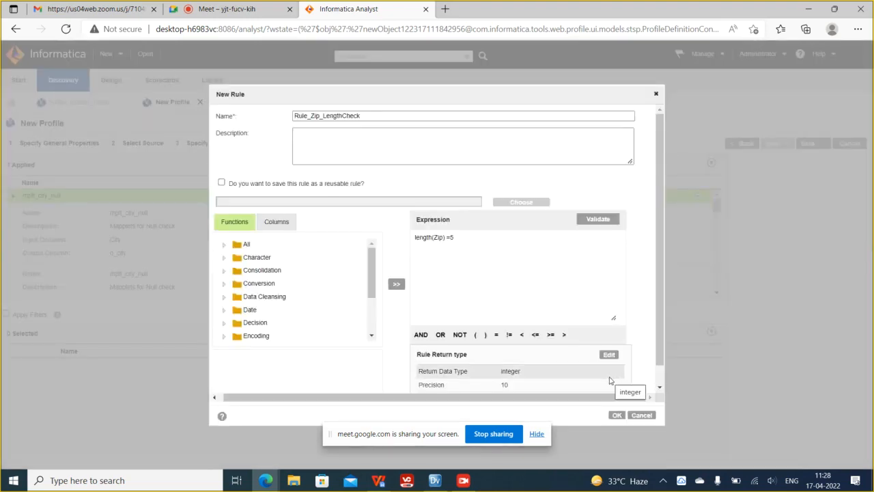
pyautogui.click(617, 414)
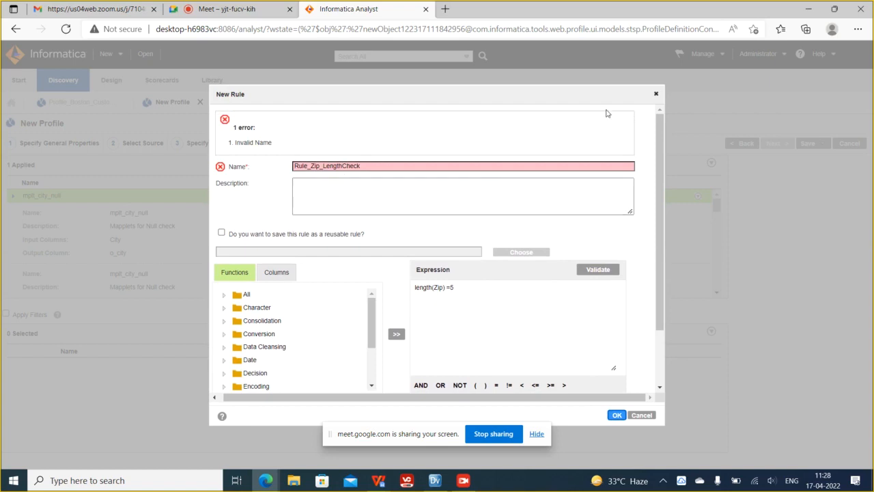
pyautogui.click(658, 96)
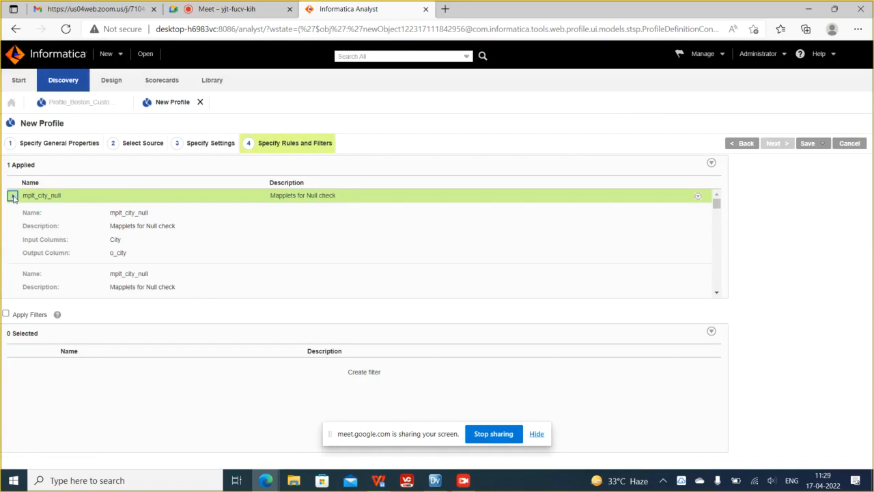
# Review the repeated entries under the applied mplt_city_null rule and try to save and finish the profile.
pyautogui.scroll(-5, 220, 283)
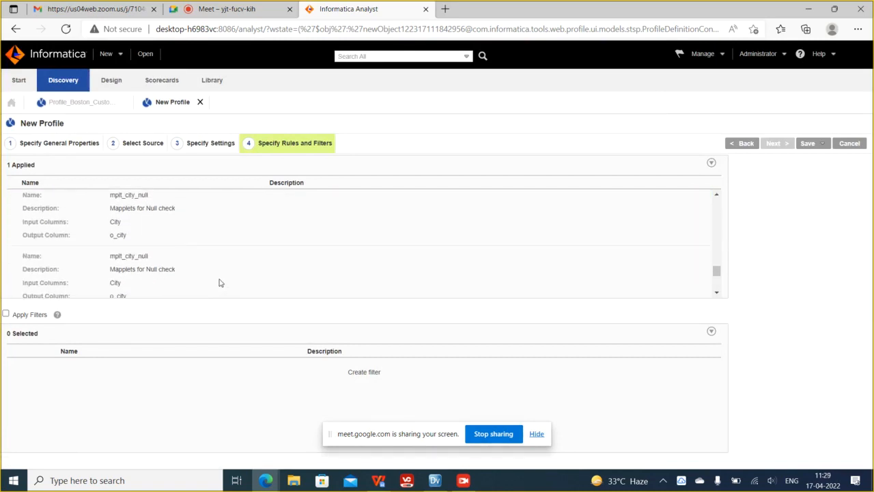
pyautogui.scroll(2, 219, 282)
pyautogui.scroll(-3, 220, 283)
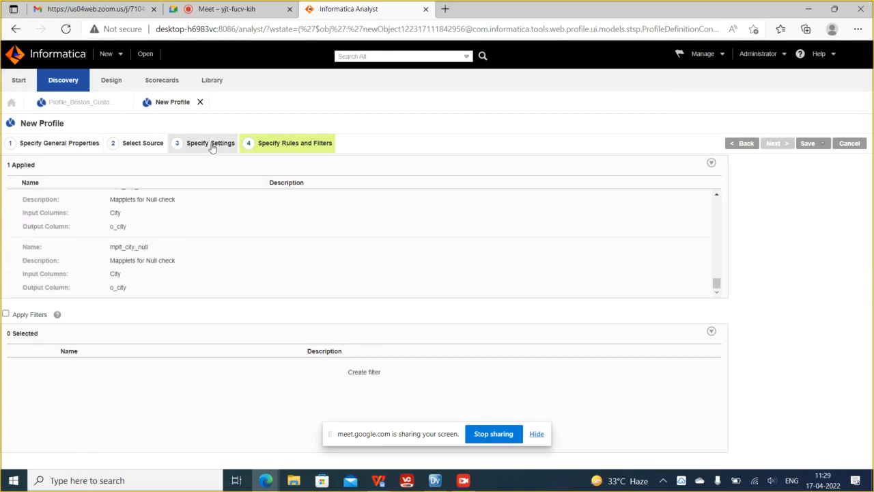
pyautogui.click(808, 146)
pyautogui.click(819, 146)
pyautogui.click(809, 147)
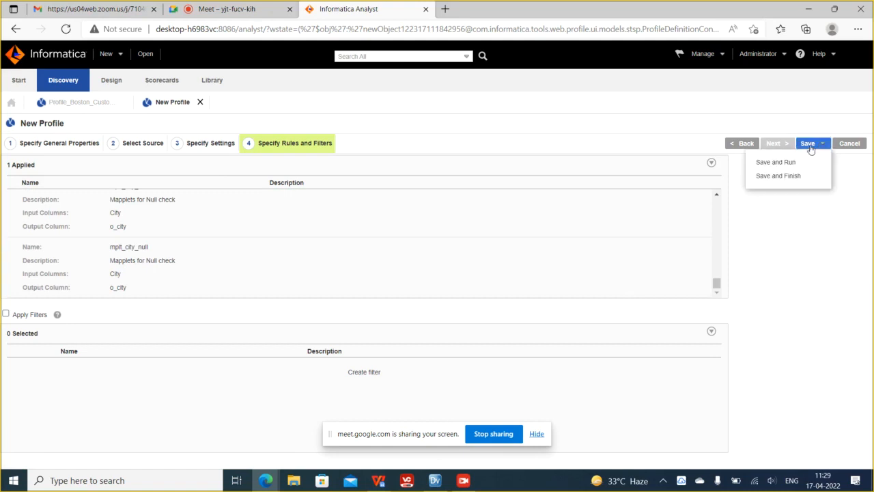
pyautogui.click(782, 176)
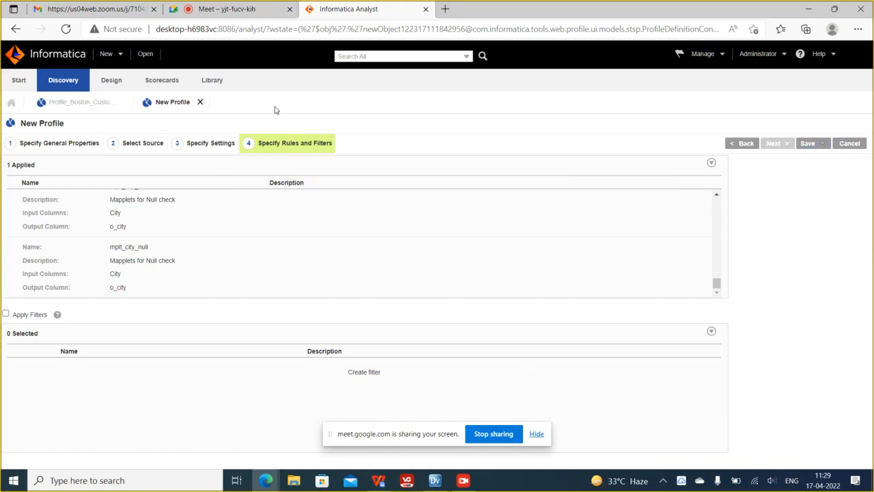
# Reload the page and check the list of existing profiles in the library.
pyautogui.click(66, 29)
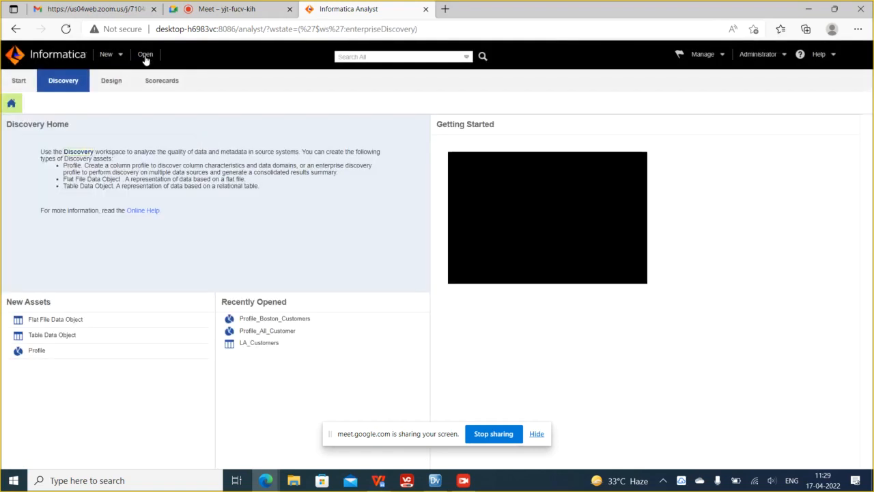
pyautogui.click(145, 57)
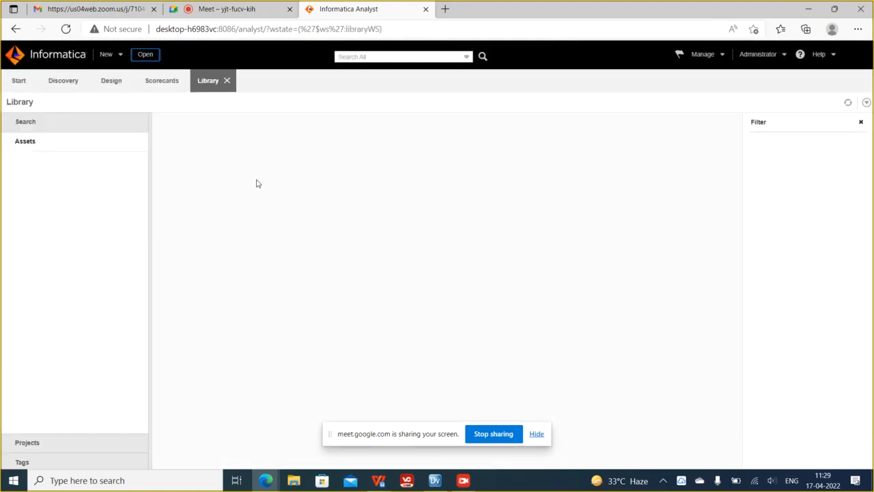
pyautogui.click(38, 191)
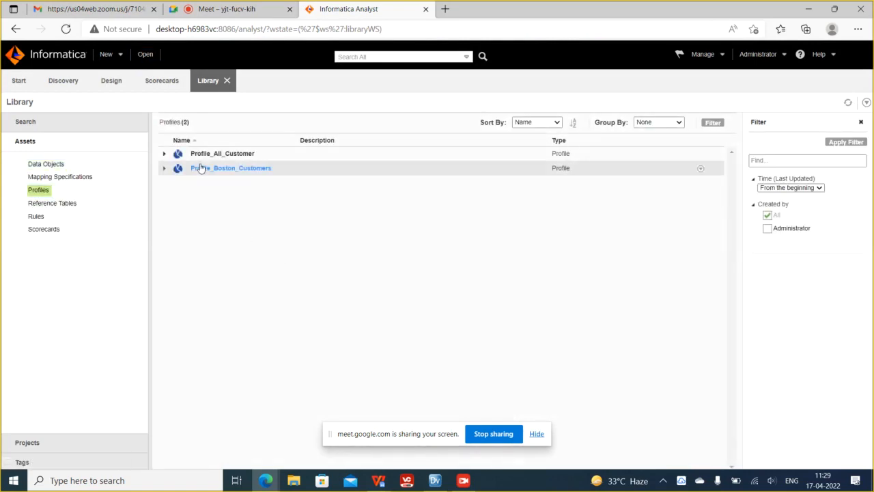
# Start a new single-source profile and name it Profile_LA_Customers.
pyautogui.click(106, 55)
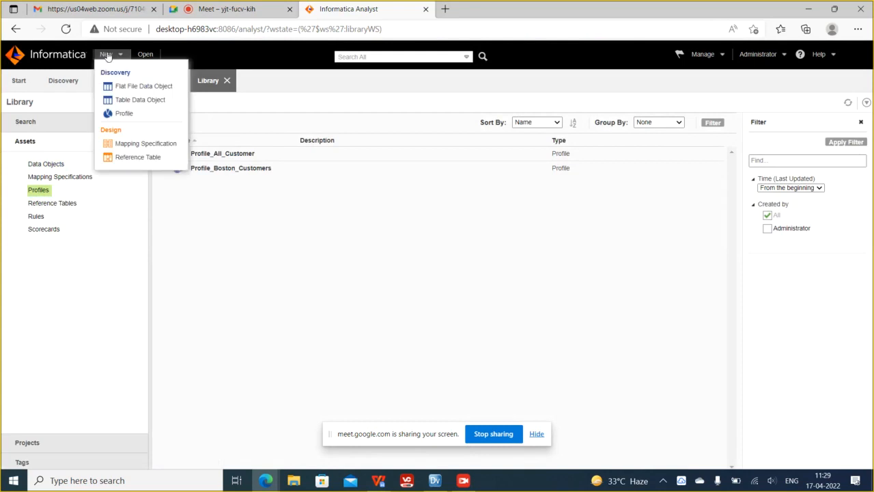
pyautogui.click(127, 114)
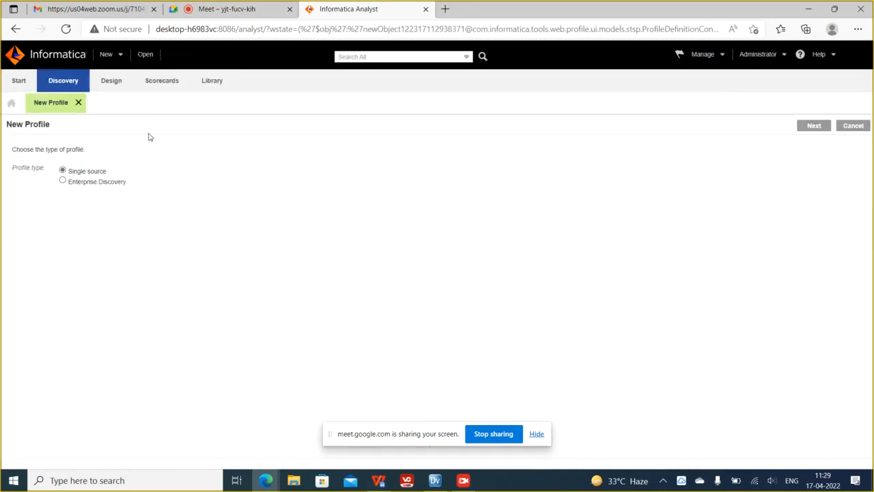
pyautogui.click(802, 127)
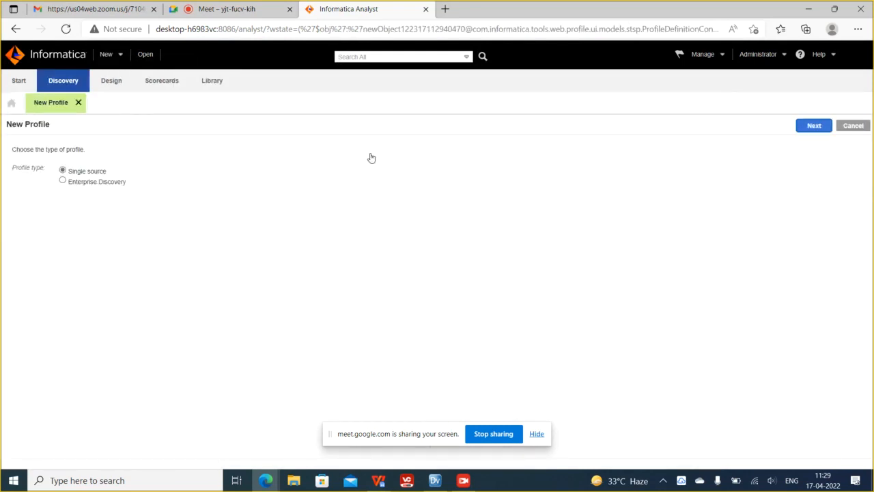
pyautogui.click(110, 218)
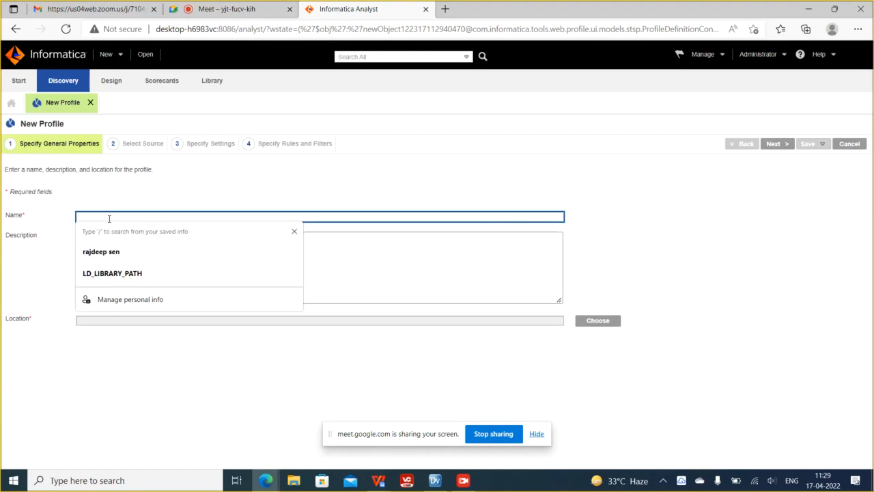
pyautogui.write('Pi')
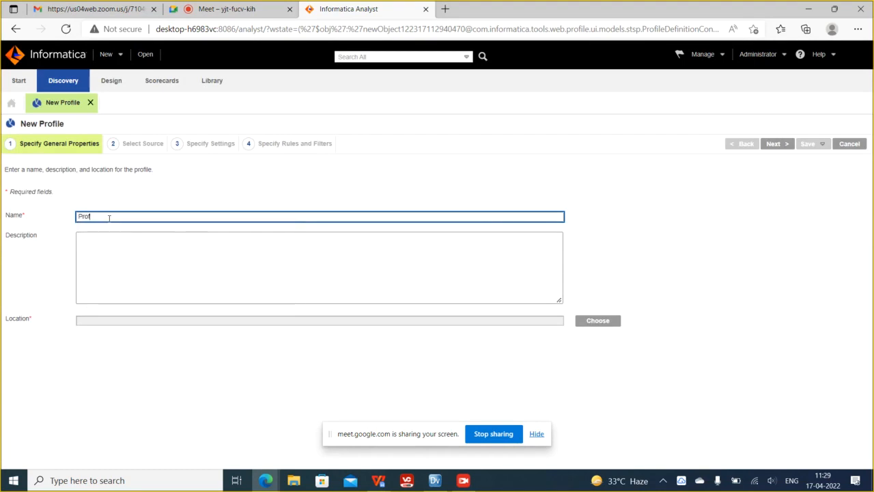
pyautogui.write('ofile_LA_Customers')
# Set the location of the new profile to the Project_Demo project.
pyautogui.click(600, 322)
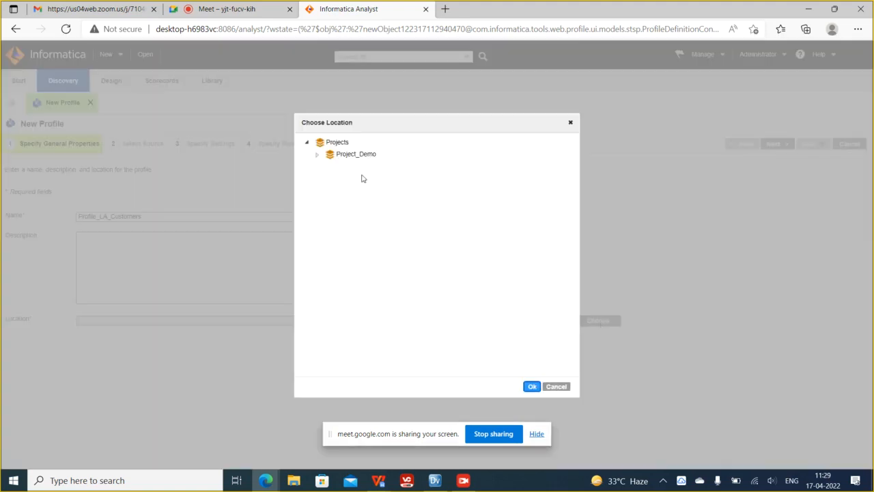
pyautogui.click(349, 155)
pyautogui.click(535, 386)
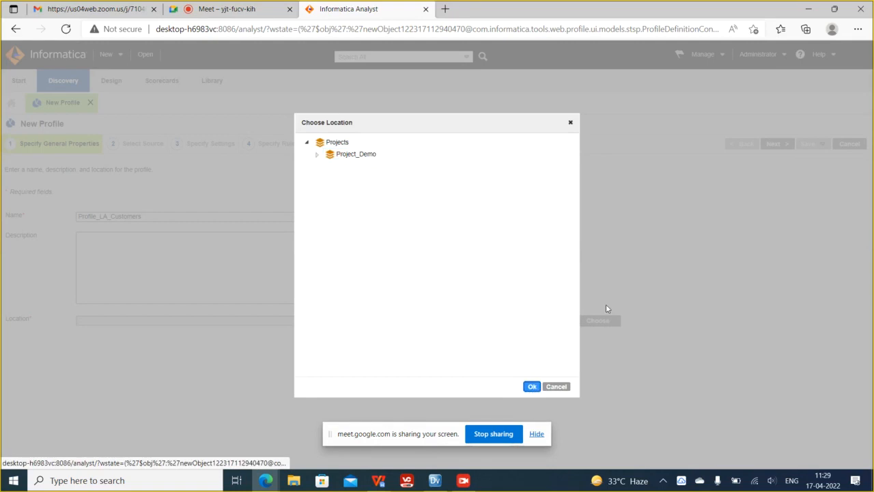
pyautogui.click(355, 154)
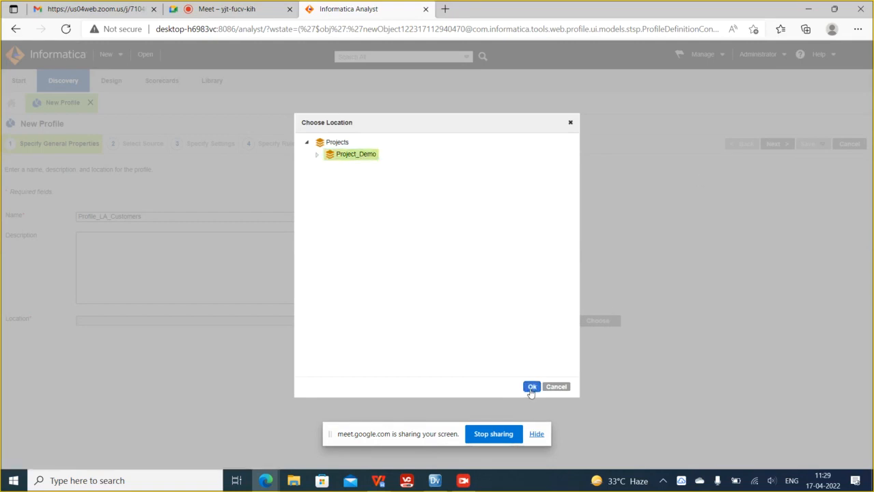
pyautogui.click(532, 387)
# Choose LA_Customers from Project_Demo as the source, keeping all columns and the default settings, and proceed to the rules and filters stage.
pyautogui.click(775, 144)
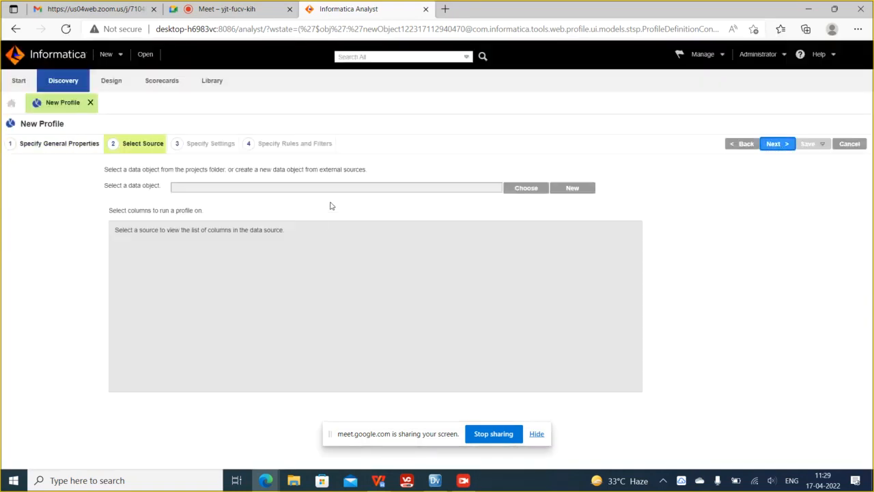
pyautogui.click(538, 188)
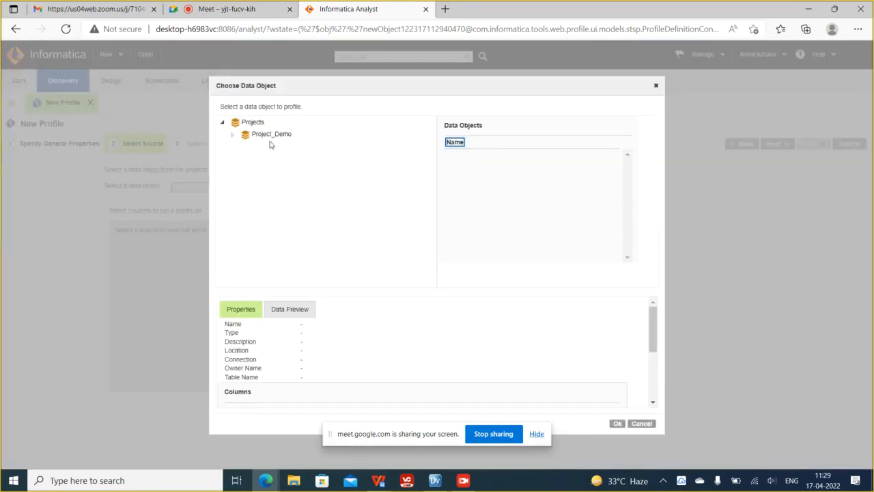
pyautogui.doubleClick(487, 197)
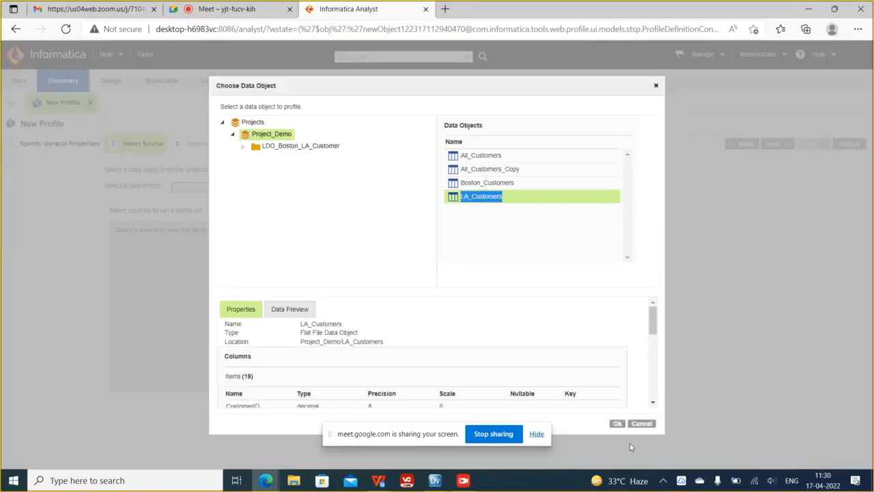
pyautogui.click(616, 424)
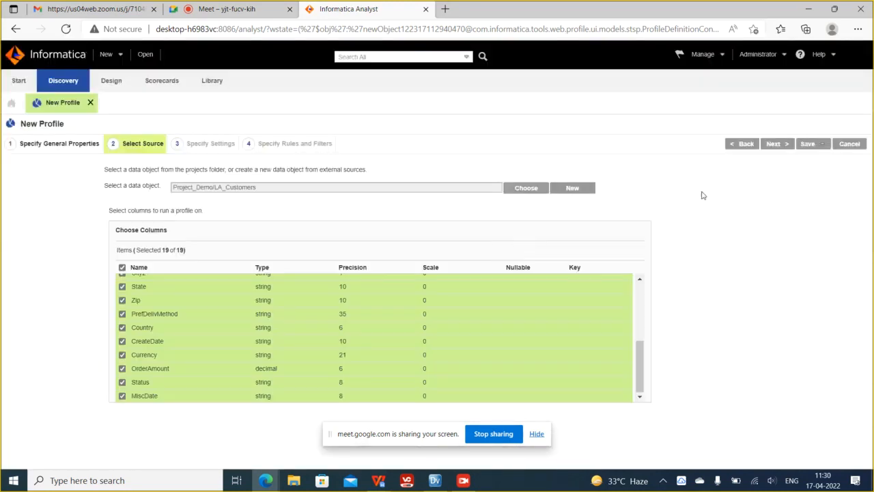
pyautogui.click(775, 146)
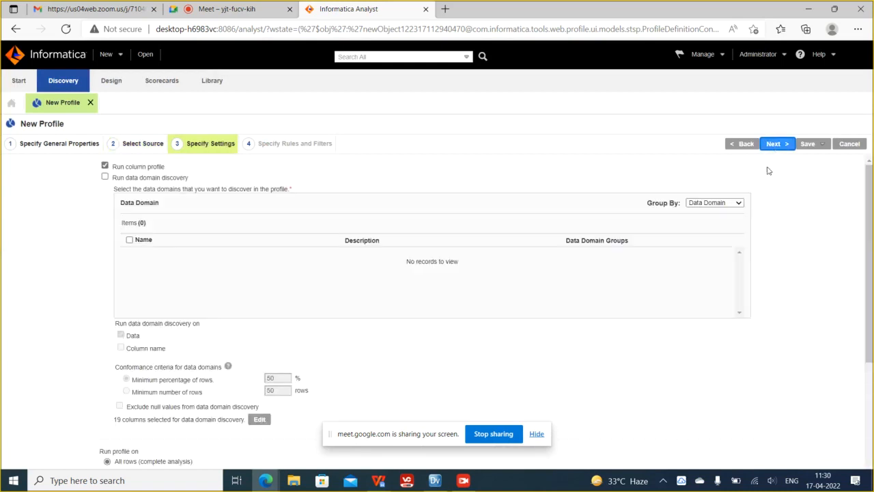
pyautogui.click(774, 146)
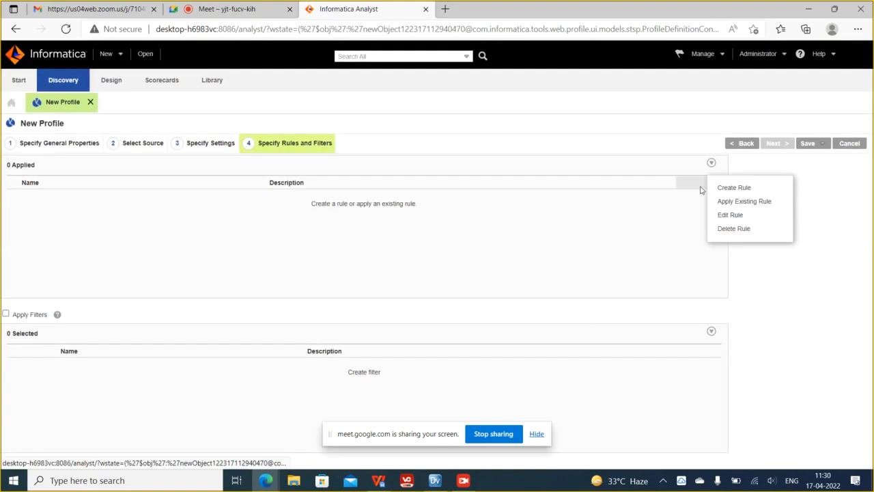
# Create the rule Rule_Zip_LengthCheck with the expression length(zip) =5, validate it and add it to the profile.
pyautogui.click(729, 187)
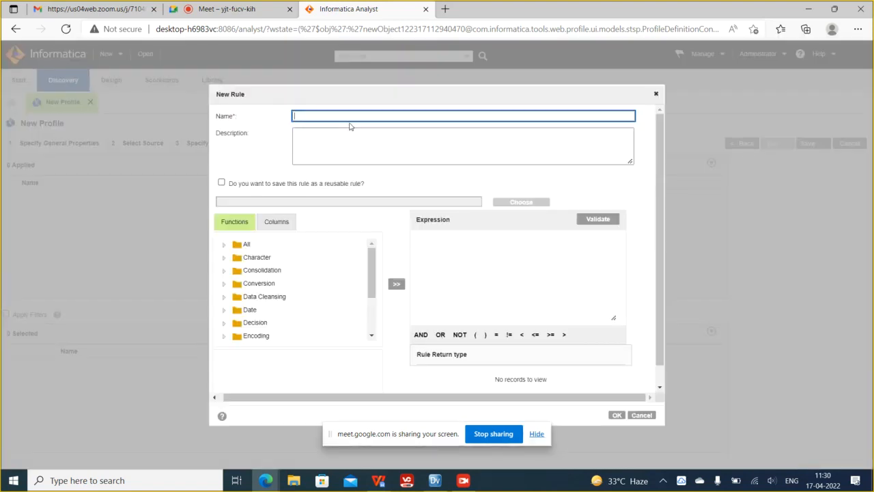
pyautogui.write('Rule_Zip_LengthCheck')
pyautogui.click(417, 246)
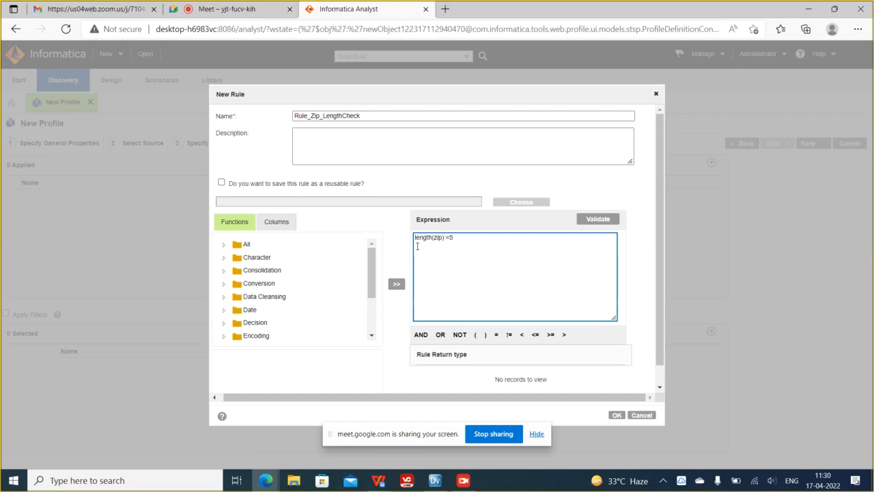
pyautogui.click(598, 218)
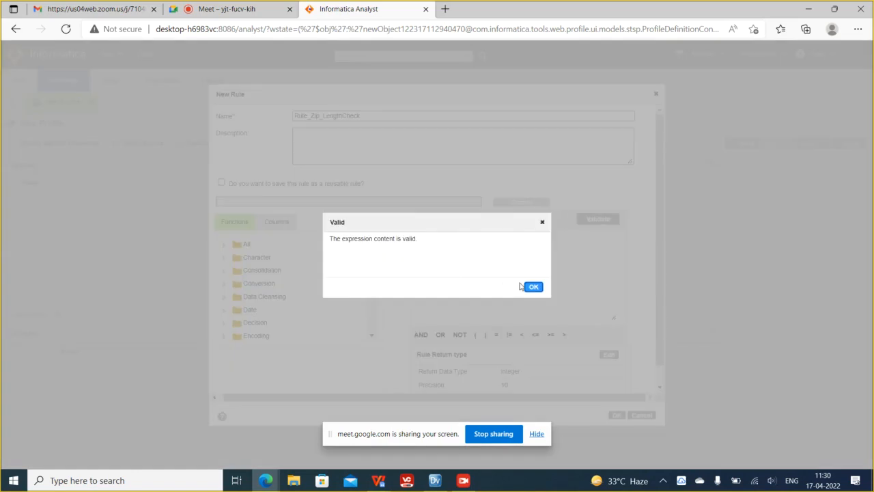
pyautogui.click(532, 285)
pyautogui.click(617, 414)
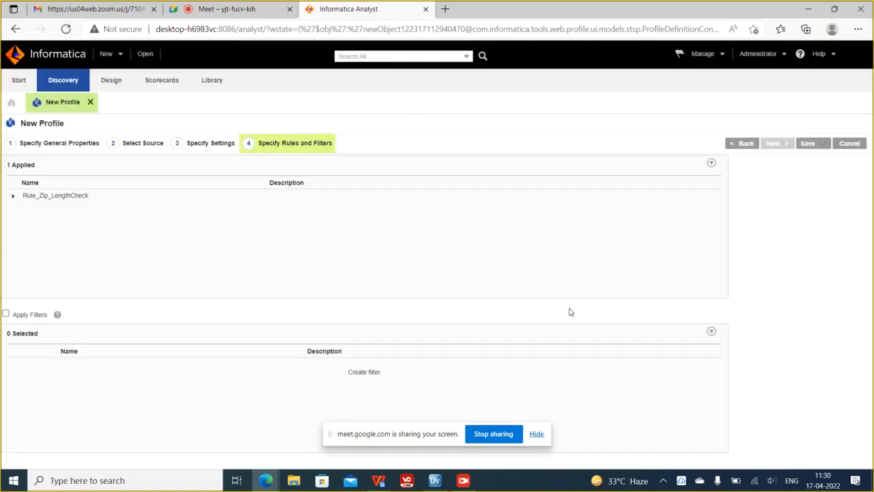
# Examine the actions available for the applied Rule_Zip_LengthCheck rule without choosing one.
pyautogui.click(45, 196)
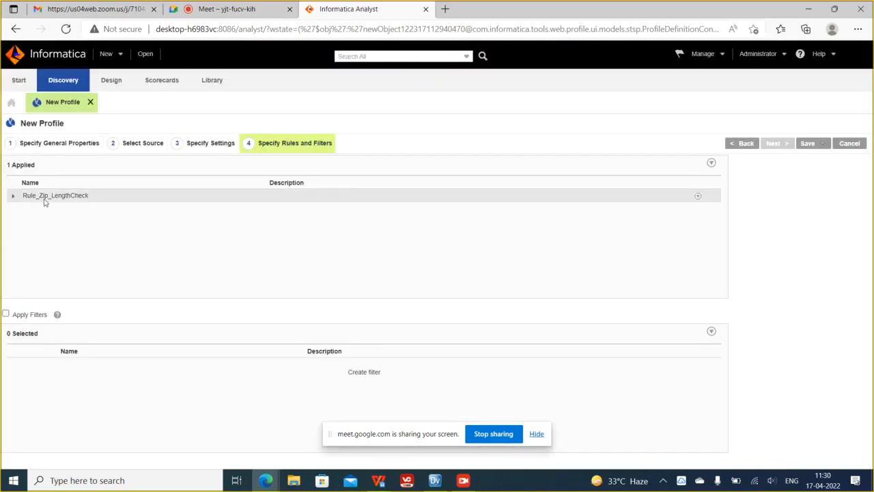
pyautogui.click(697, 198)
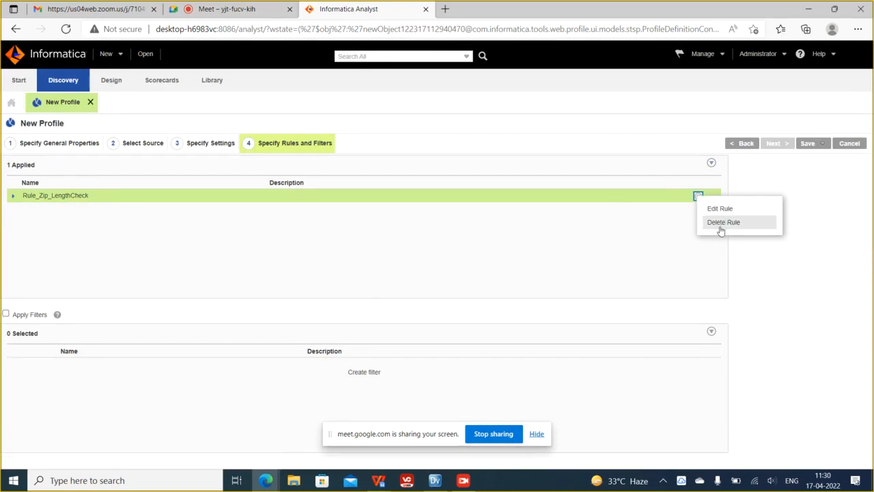
pyautogui.click(683, 192)
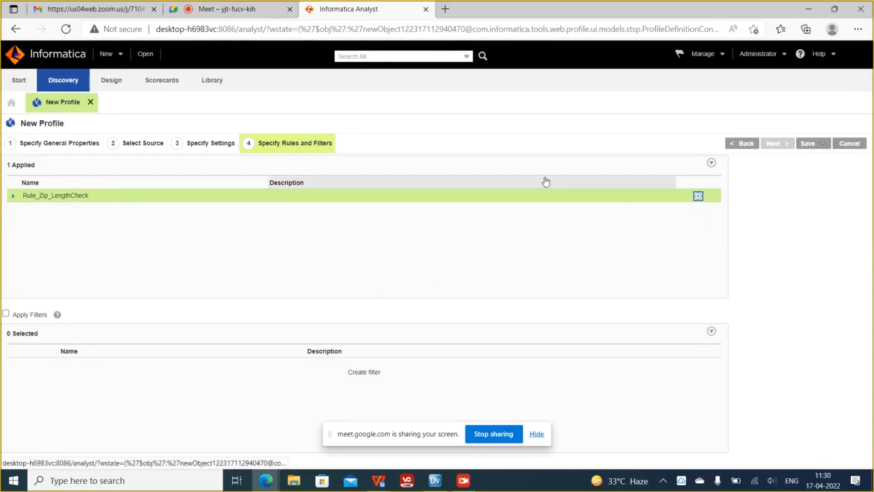
# Open a blank new rule, browse its full function list as far as LENGTH, and close it without saving.
pyautogui.click(711, 162)
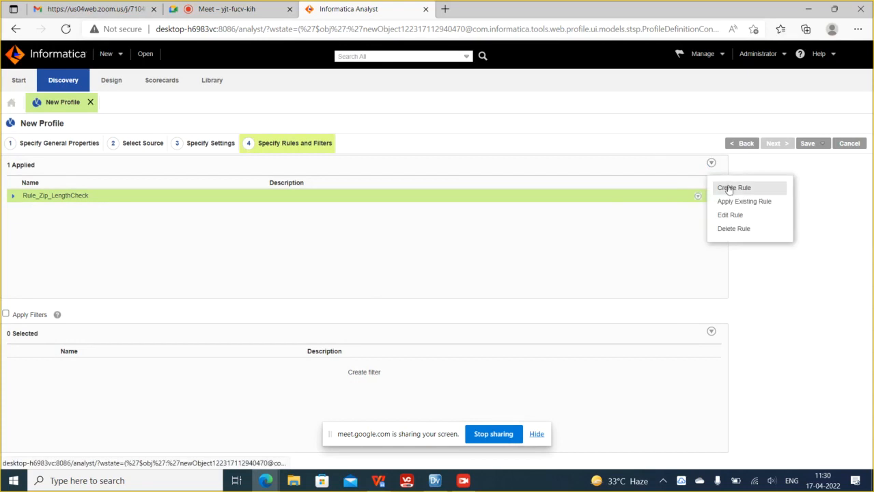
pyautogui.click(730, 188)
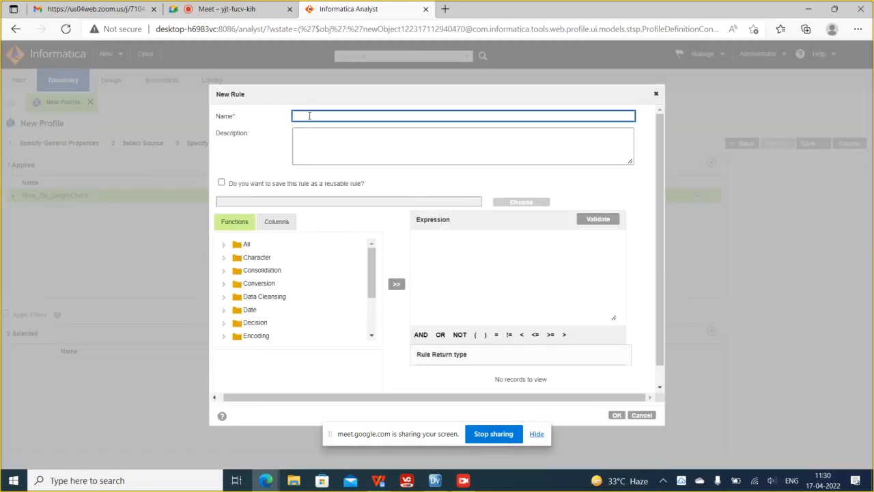
pyautogui.click(224, 244)
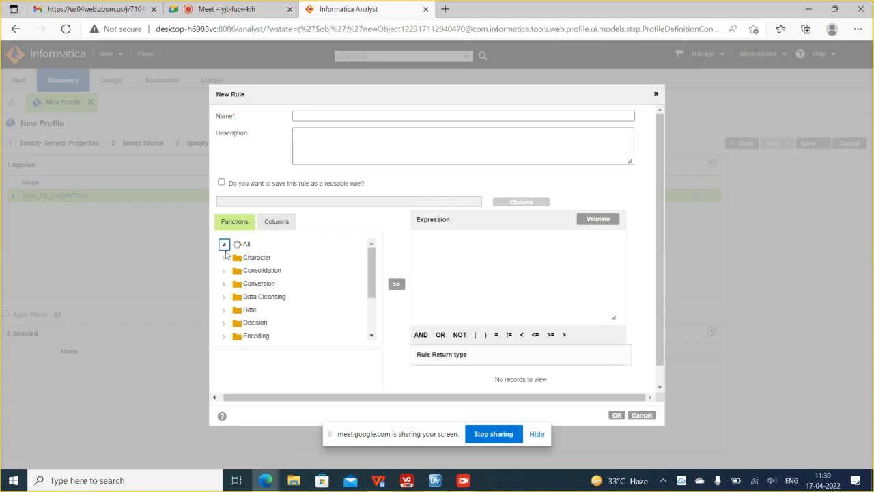
pyautogui.scroll(-6, 333, 312)
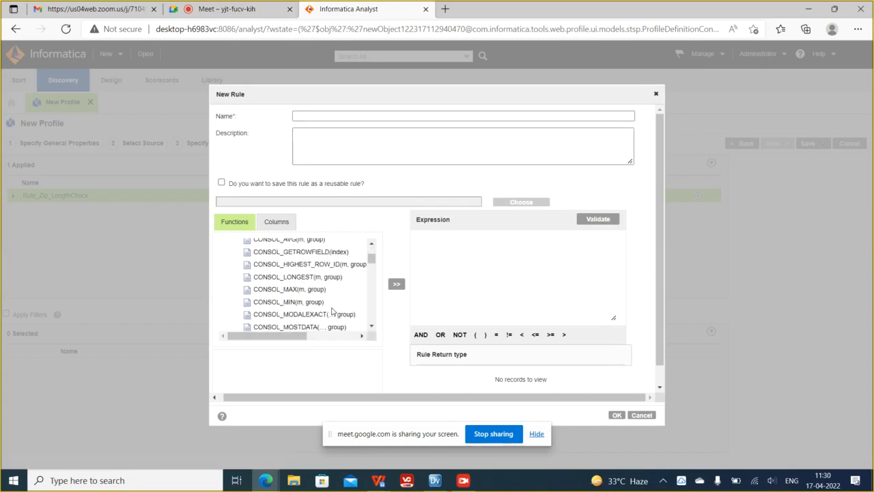
pyautogui.scroll(-10, 332, 312)
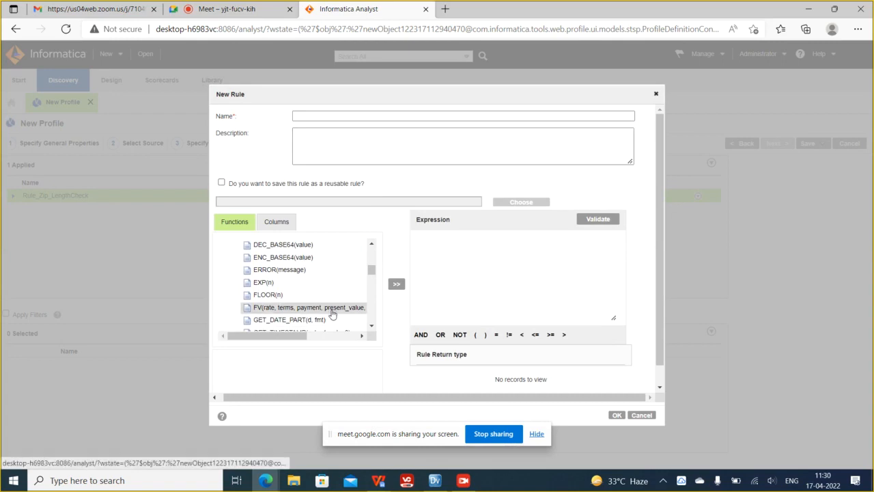
pyautogui.scroll(-5, 332, 314)
pyautogui.click(450, 242)
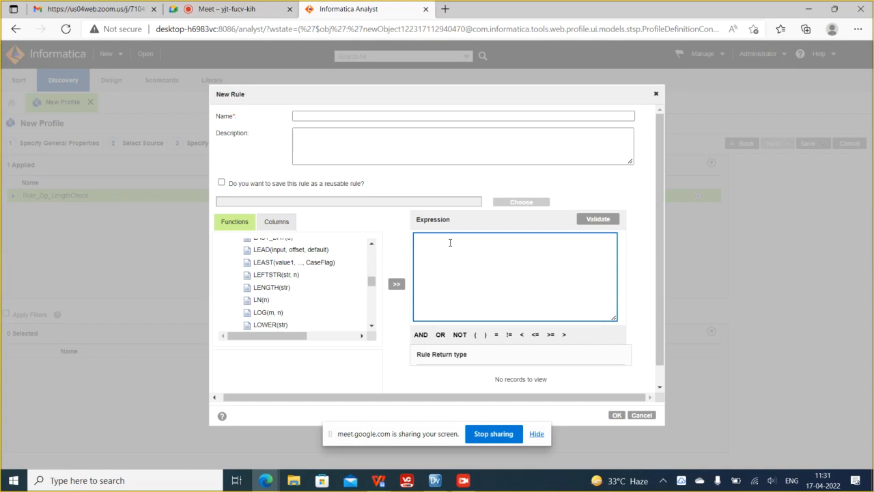
pyautogui.click(656, 94)
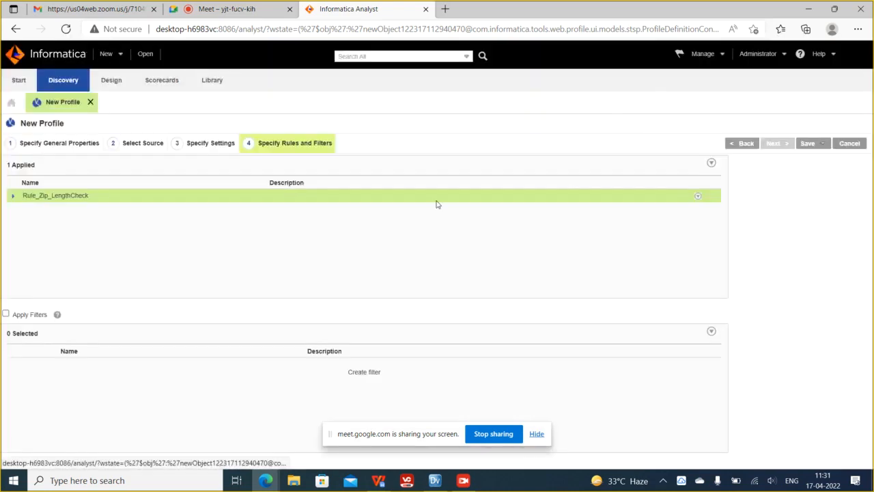
# Review the expression of the applied Rule_Zip_LengthCheck rule in its editor, closing it without changes.
pyautogui.click(697, 197)
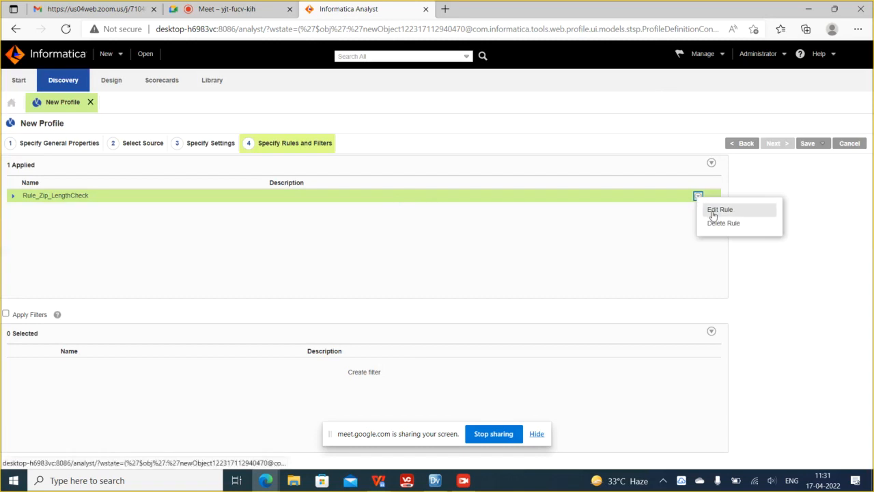
pyautogui.click(713, 212)
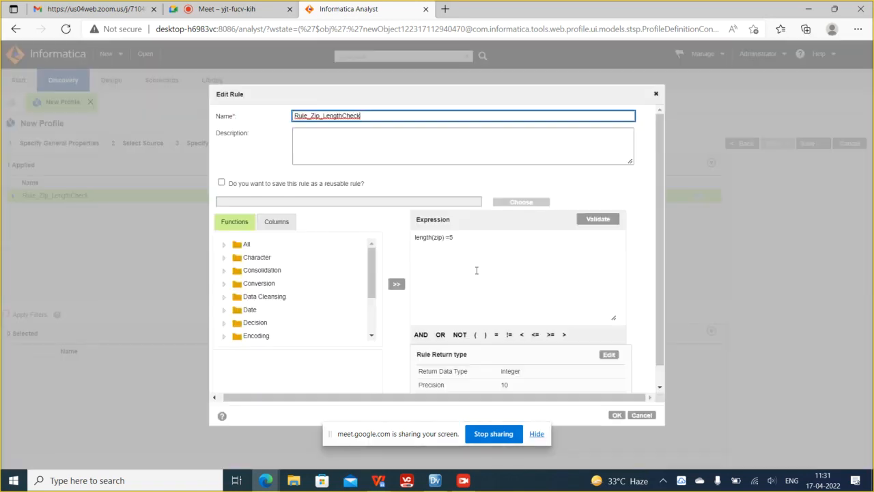
pyautogui.moveTo(466, 245); pyautogui.dragTo(407, 241)
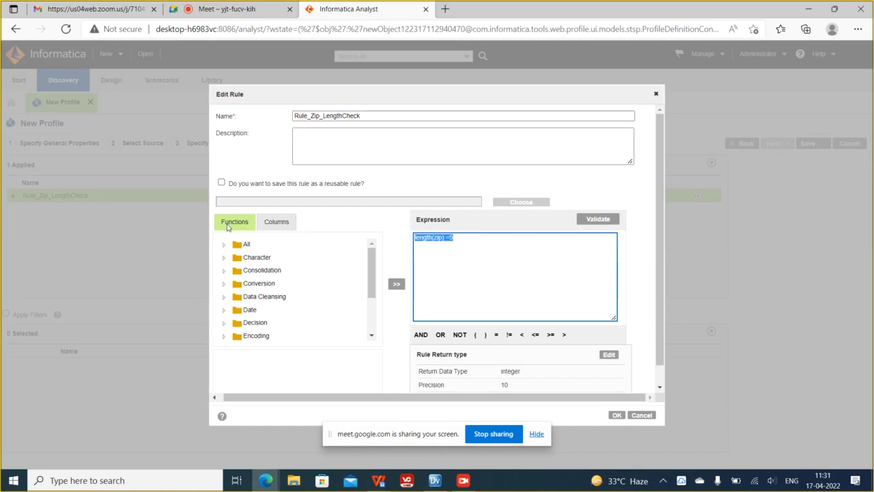
pyautogui.click(454, 258)
pyautogui.moveTo(461, 240); pyautogui.dragTo(424, 238)
pyautogui.click(474, 240)
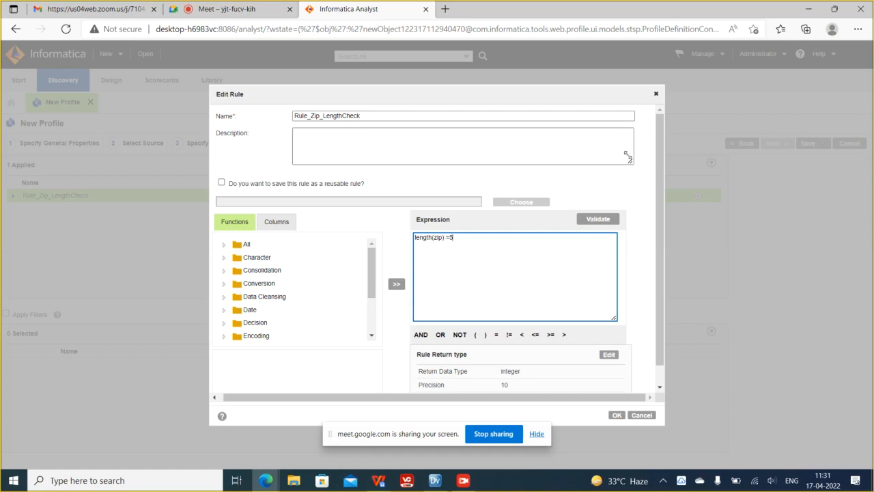
pyautogui.click(655, 93)
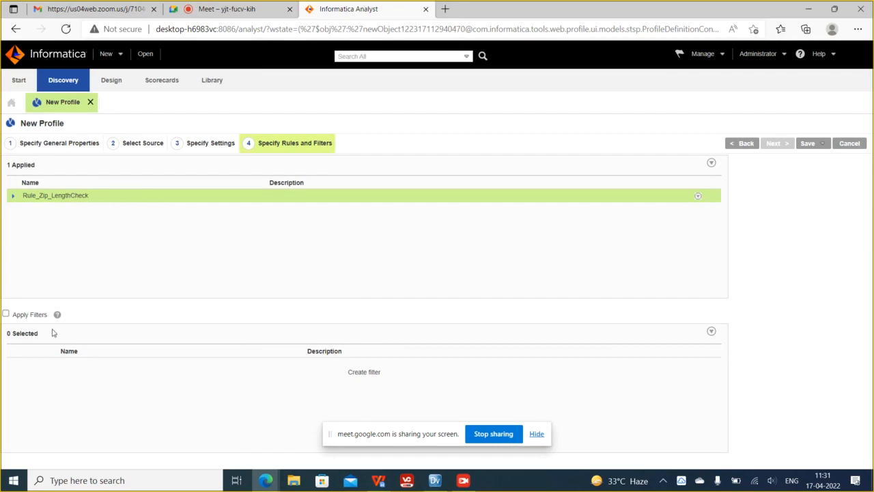
pyautogui.click(699, 199)
pyautogui.click(722, 211)
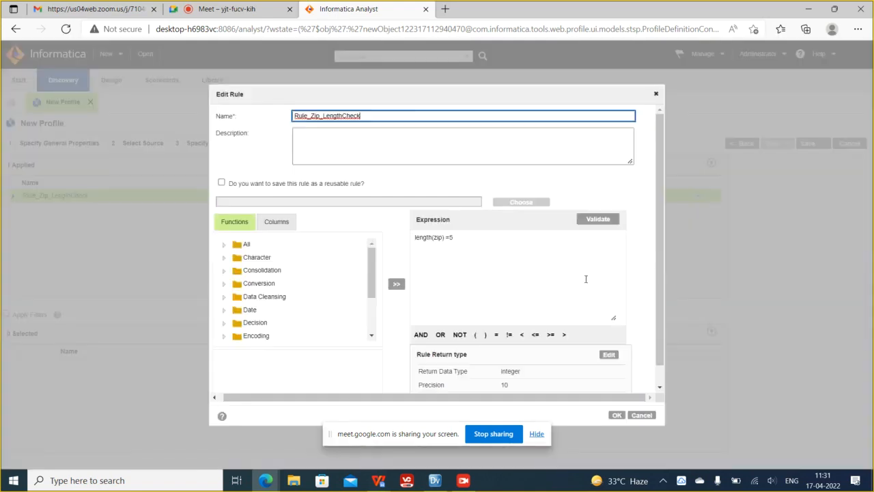
pyautogui.moveTo(451, 237); pyautogui.dragTo(410, 238)
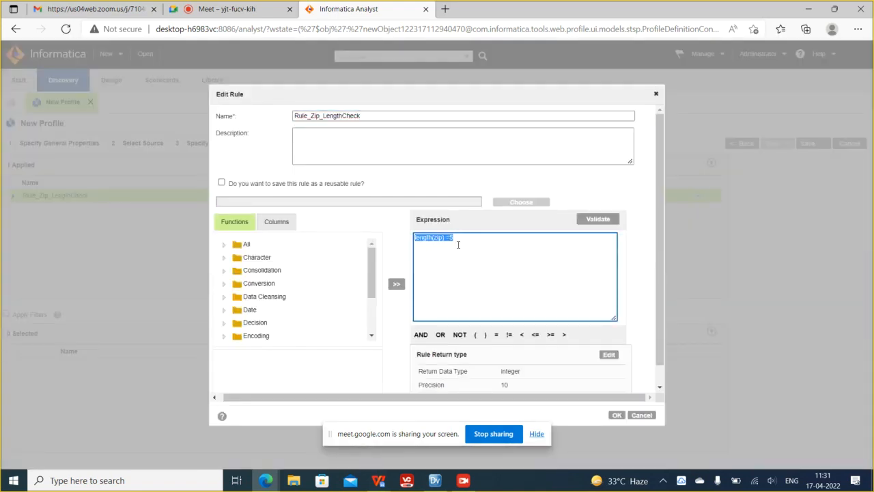
pyautogui.click(655, 95)
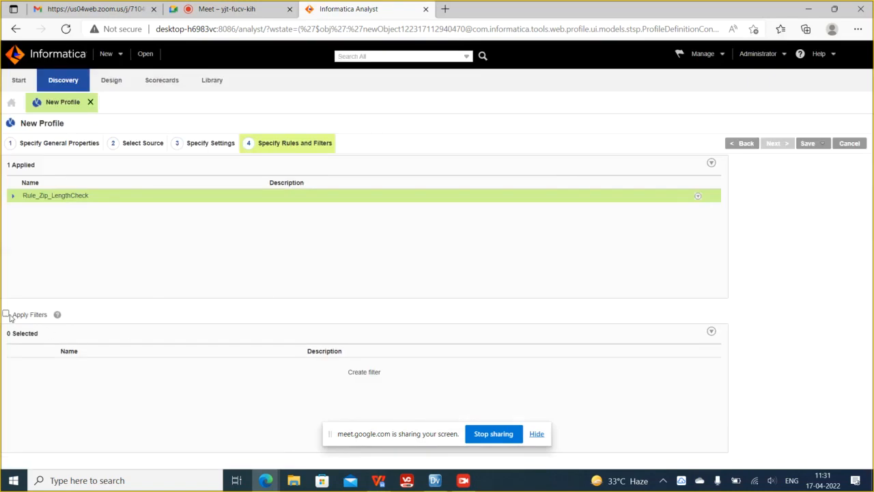
# Create a simple filter called Filter_Country with the condition that the Country column equals US.
pyautogui.click(710, 332)
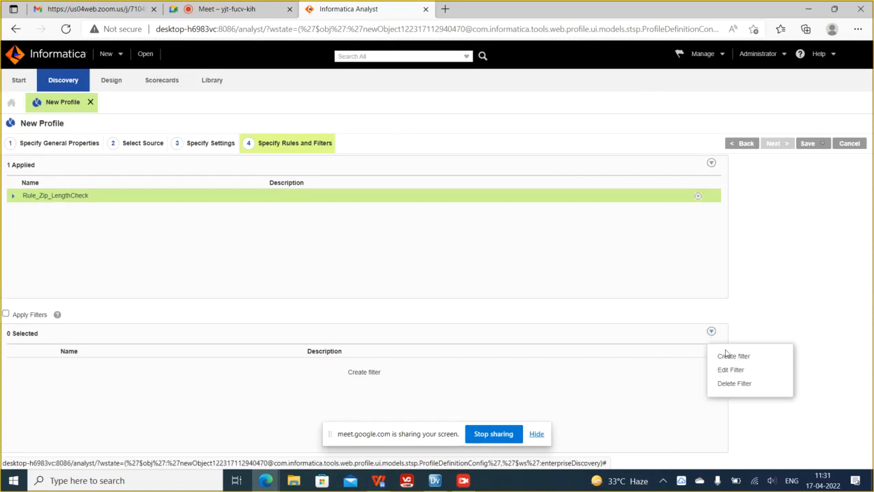
pyautogui.click(734, 362)
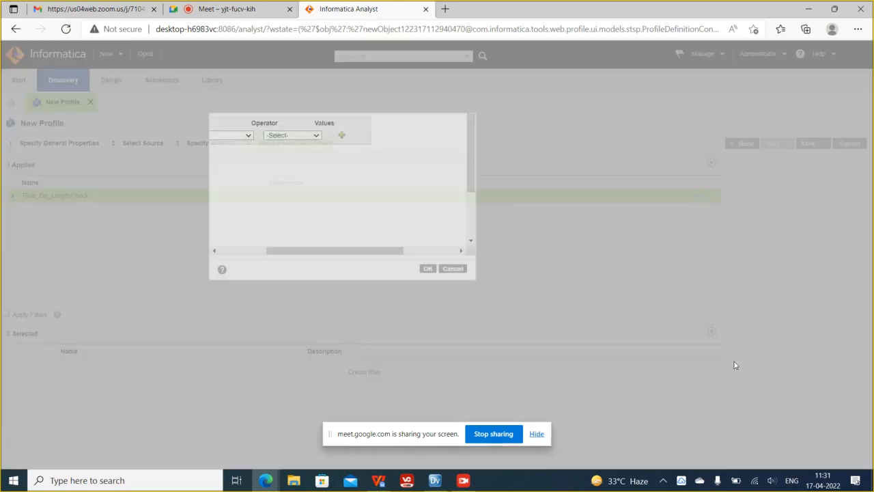
pyautogui.click(328, 158)
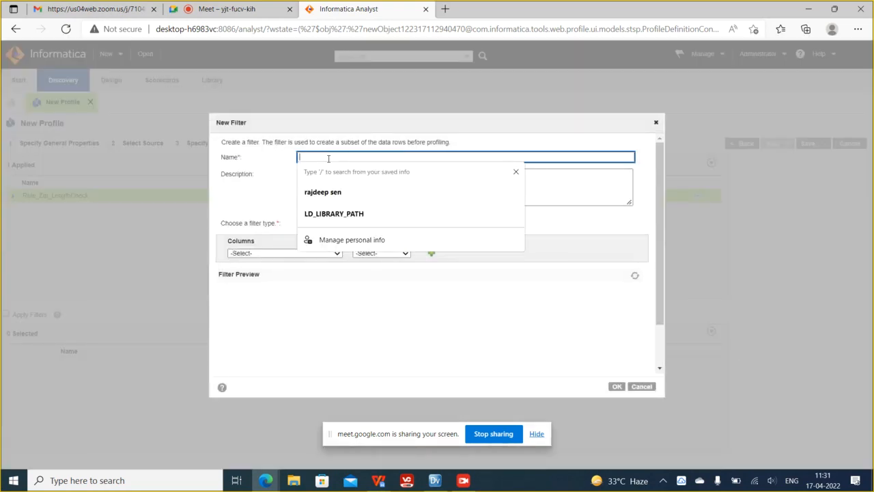
pyautogui.write('Filter_Country')
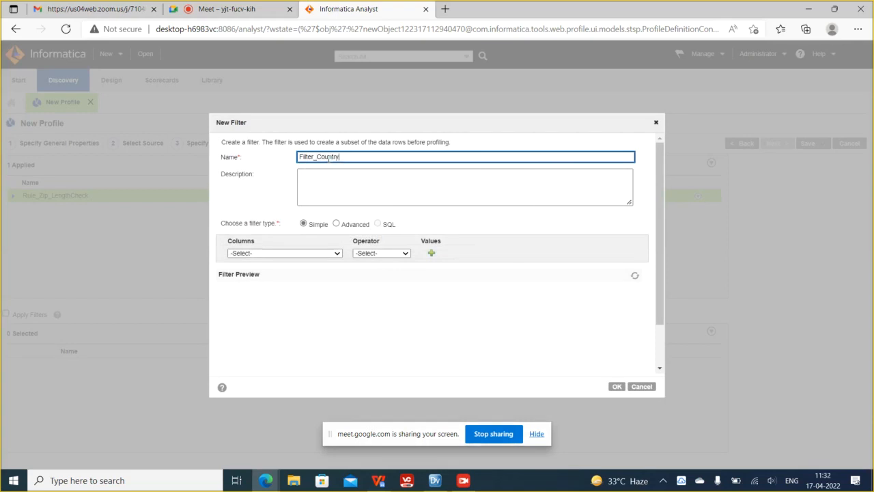
pyautogui.click(333, 253)
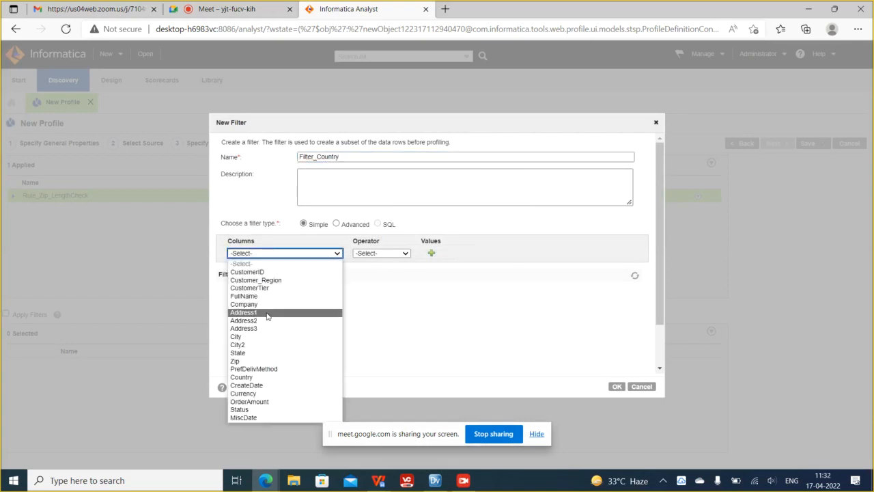
pyautogui.click(273, 377)
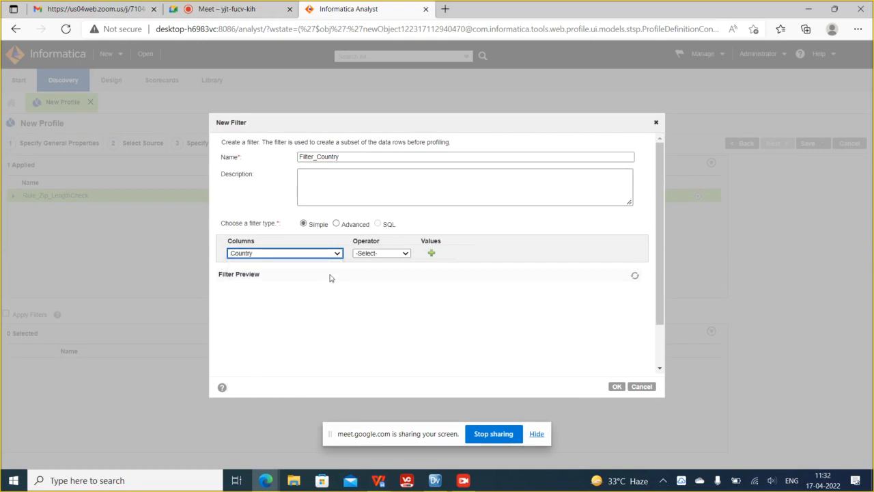
pyautogui.click(382, 254)
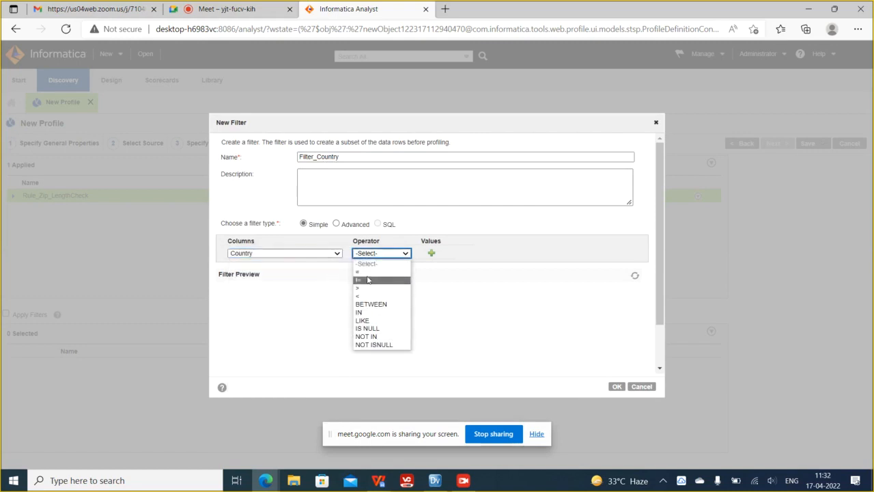
pyautogui.click(382, 271)
pyautogui.click(432, 254)
pyautogui.write('US')
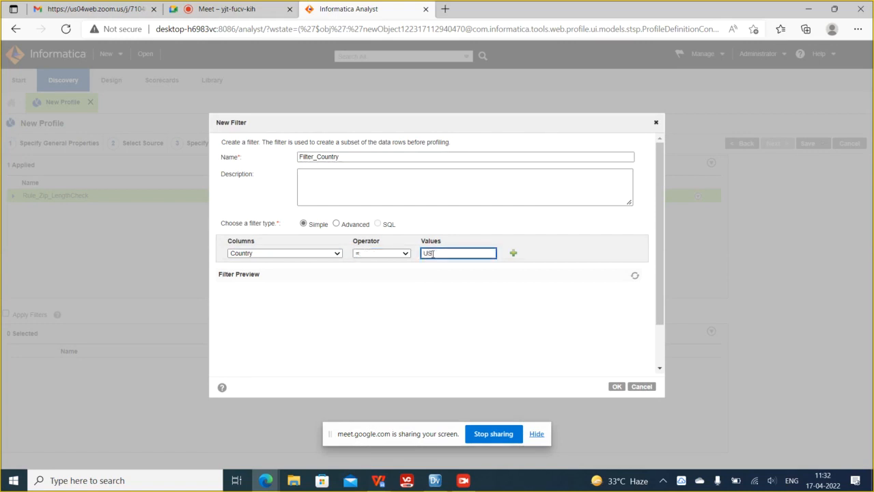
# Try the advanced filter type with a Country = 'US' expression, clear it and return to the simple type.
pyautogui.click(347, 225)
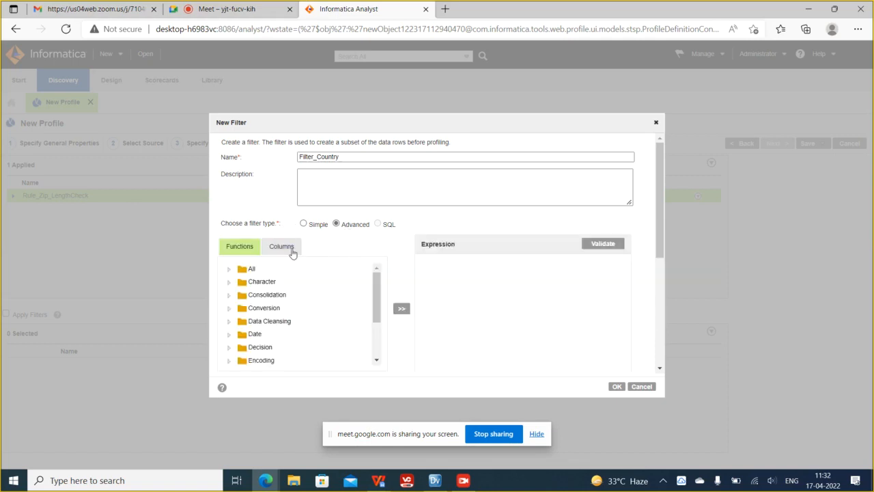
pyautogui.click(499, 283)
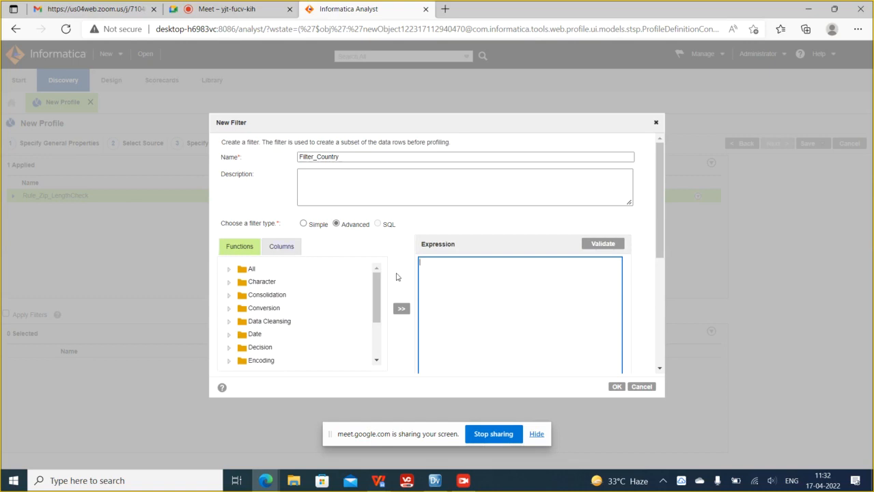
pyautogui.write("Country = 'US")
pyautogui.moveTo(471, 262); pyautogui.dragTo(407, 276)
pyautogui.press('BackSpace')
pyautogui.click(303, 223)
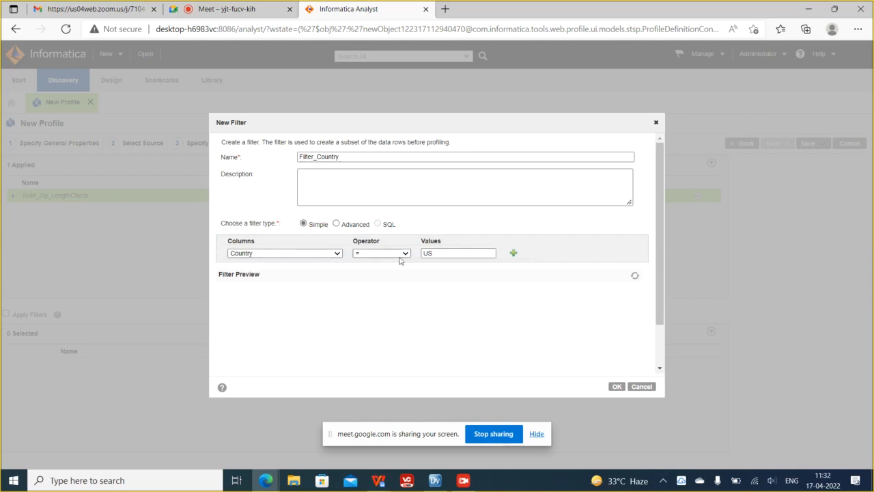
# Preview and save Filter_Country, and enable filtering on the profile with this filter selected.
pyautogui.click(634, 276)
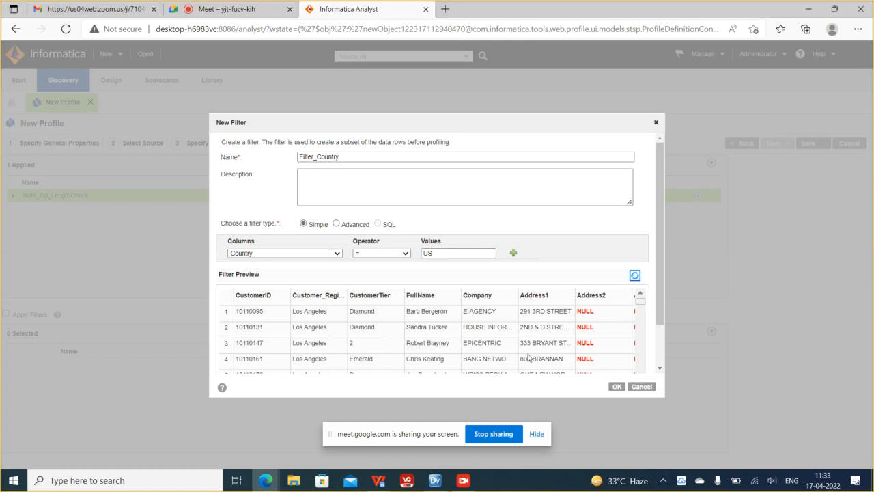
pyautogui.click(616, 387)
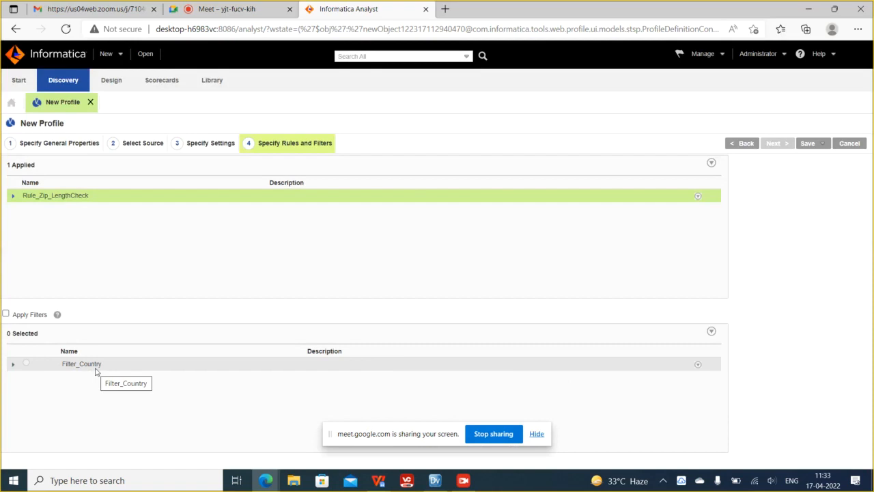
pyautogui.click(26, 364)
pyautogui.click(6, 314)
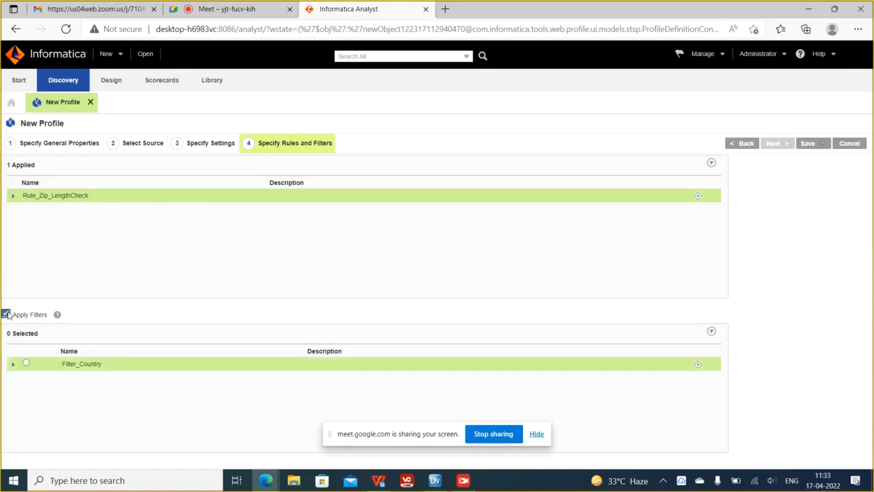
pyautogui.click(26, 363)
# Delete Filter_Country from the profile and confirm the deletion.
pyautogui.click(698, 365)
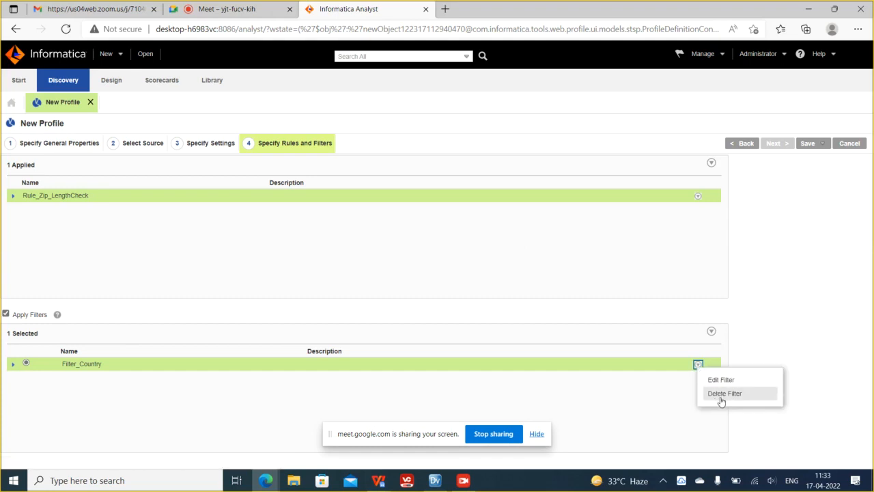
pyautogui.click(721, 394)
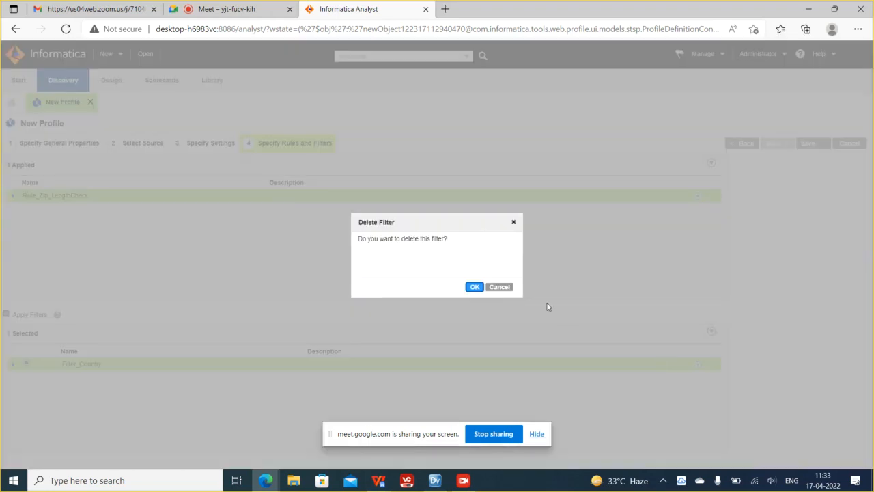
pyautogui.click(478, 289)
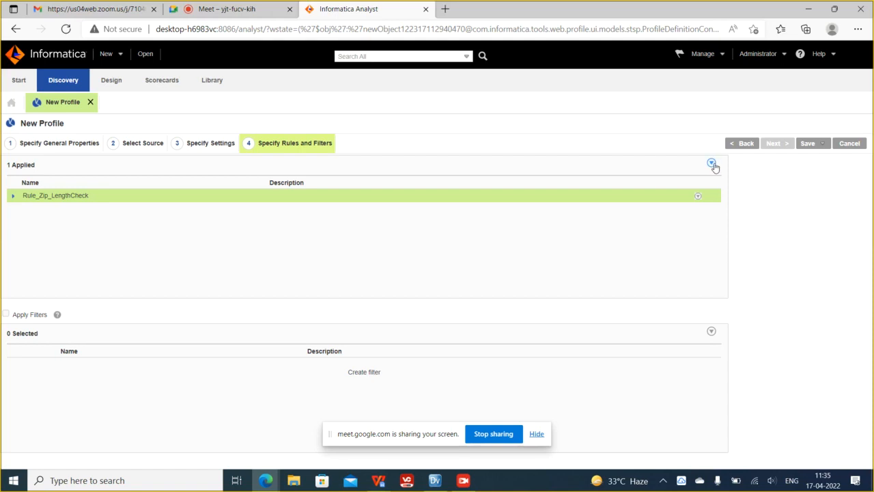
# Start a new rule, select Status in the column list and begin the expression with ISNUMBER(.
pyautogui.click(711, 163)
pyautogui.click(728, 189)
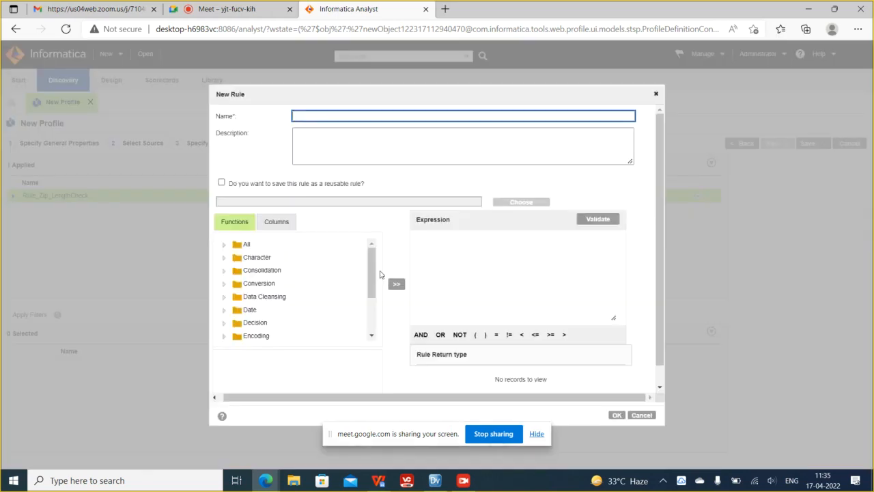
pyautogui.click(277, 221)
pyautogui.scroll(-3, 366, 309)
pyautogui.moveTo(367, 308); pyautogui.dragTo(364, 333)
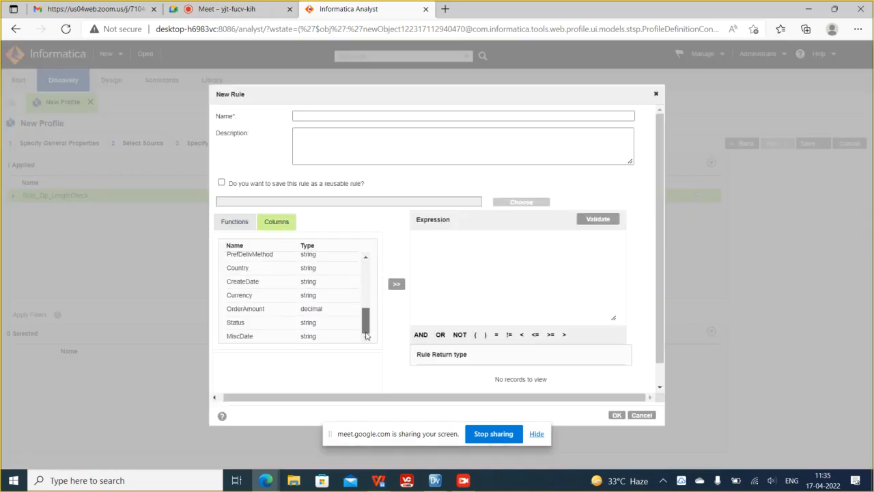
pyautogui.click(240, 326)
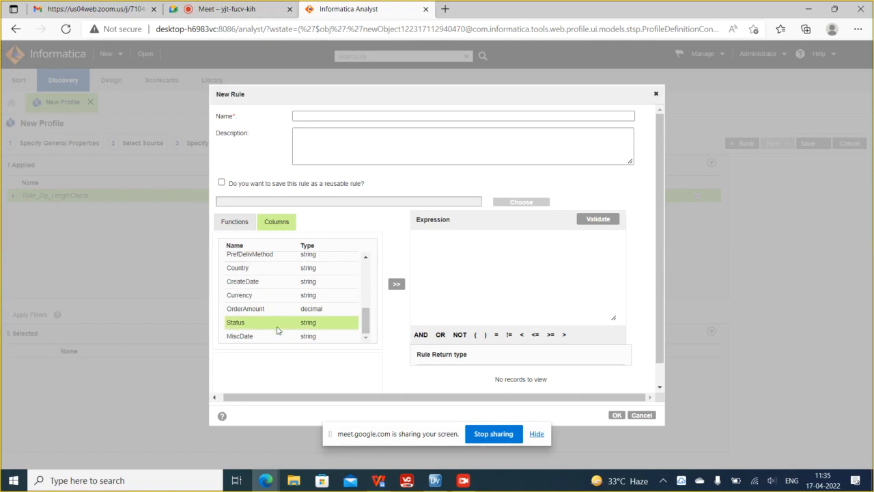
pyautogui.click(433, 254)
pyautogui.write('ISNUMBER')
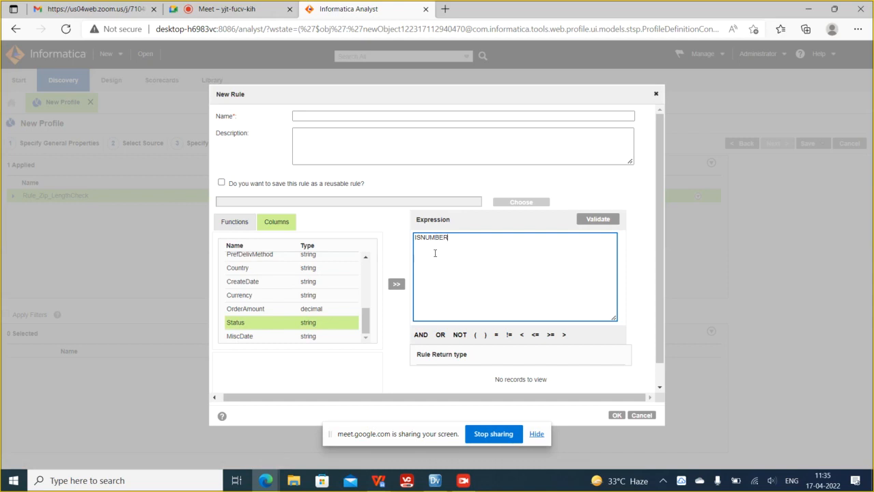
pyautogui.write('(')
# Look up IS_NUMBER(s) in the full function list and examine its return data type, description and parameters.
pyautogui.click(233, 225)
pyautogui.click(223, 244)
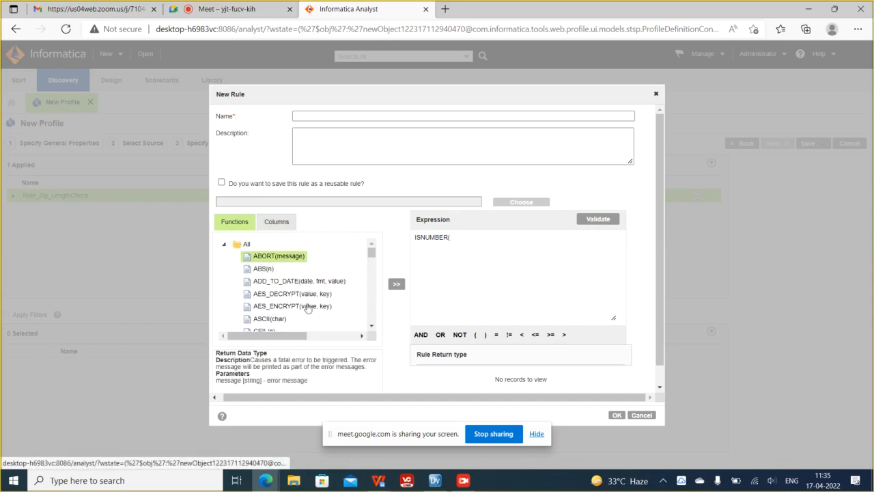
pyautogui.scroll(-10, 306, 309)
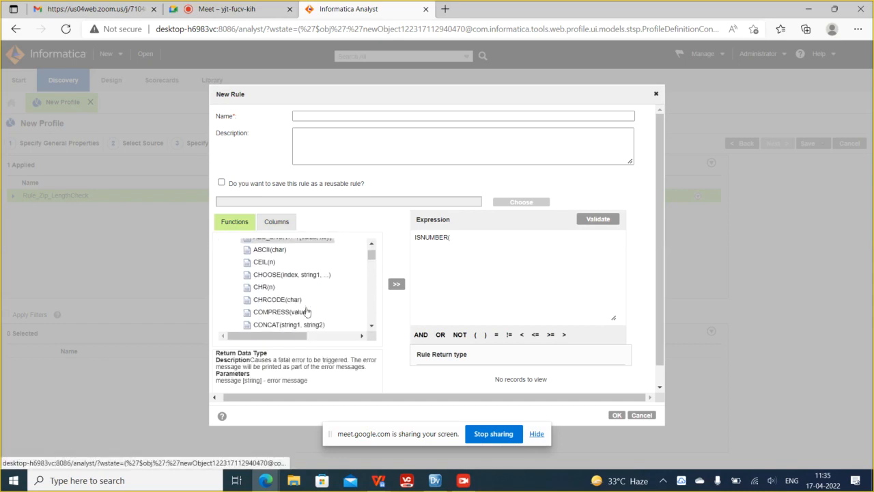
pyautogui.scroll(-10, 307, 309)
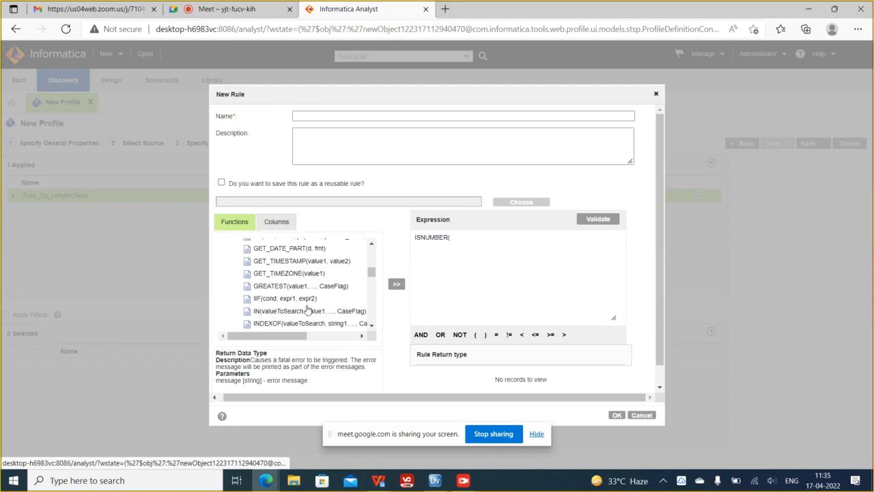
pyautogui.click(305, 303)
pyautogui.scroll(-3, 304, 305)
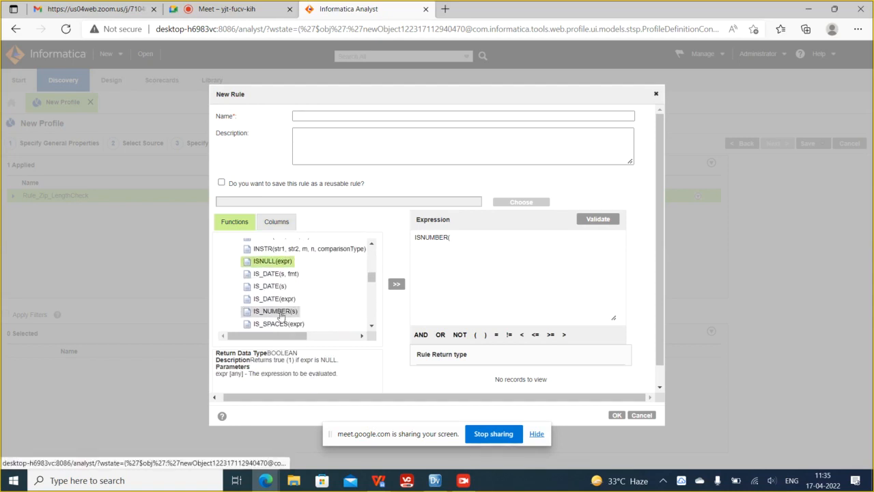
pyautogui.click(280, 313)
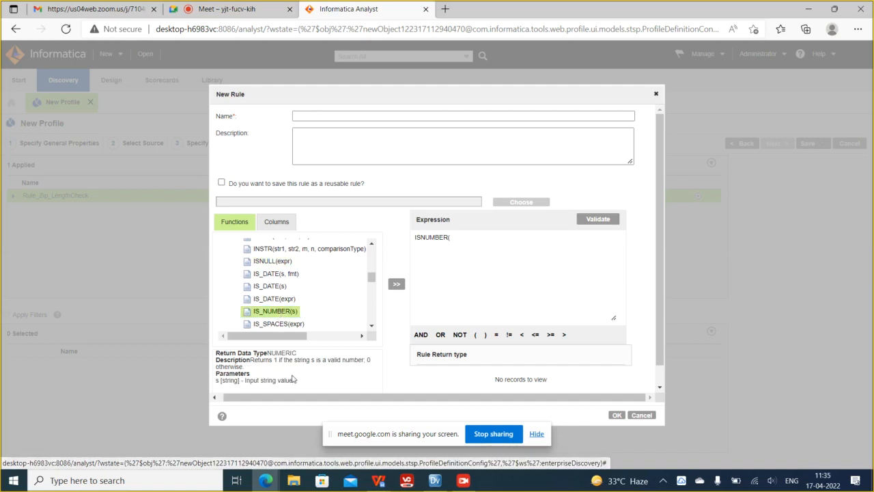
pyautogui.doubleClick(276, 353)
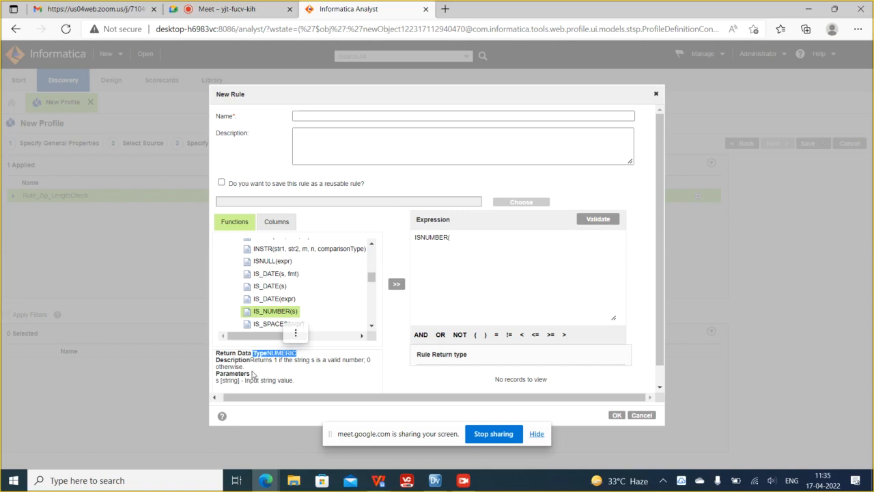
# Change the rule expression to IS_NUMBER(phone_number).
pyautogui.click(420, 238)
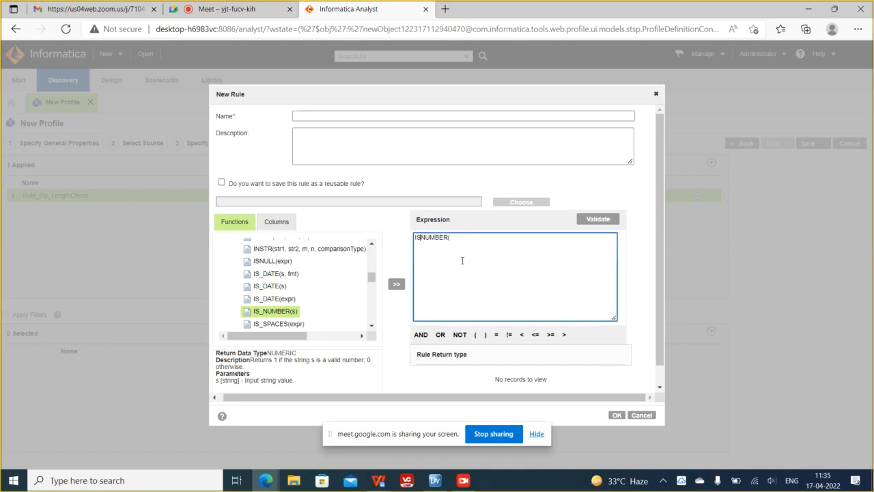
pyautogui.write('_NUMBER(phone_number')
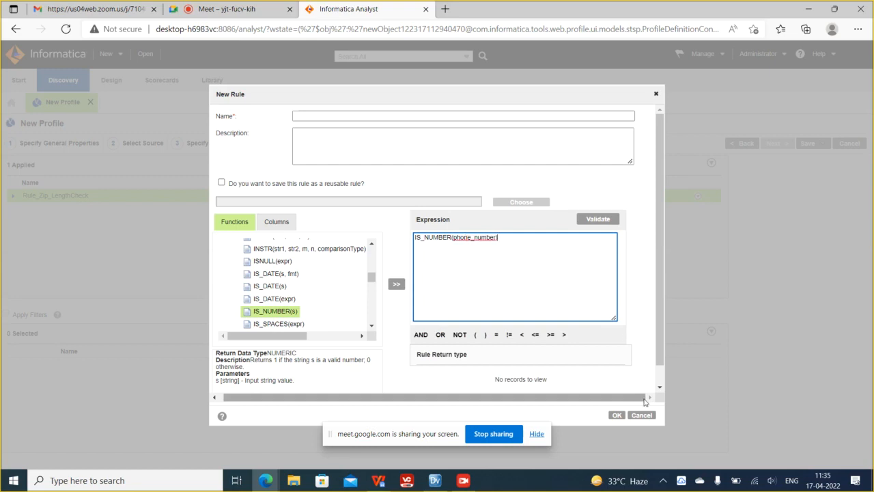
# Look up UPPER(str) and TO_DATE(str) in the function list and examine their return data types and descriptions.
pyautogui.click(373, 293)
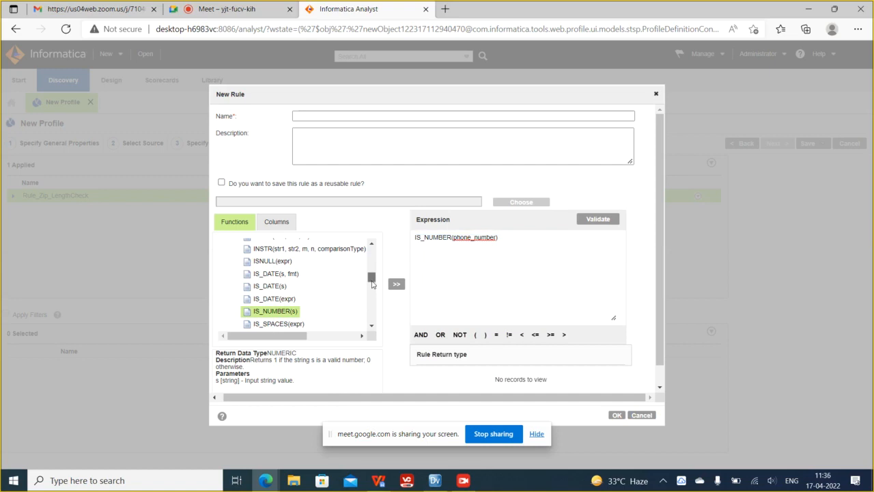
pyautogui.moveTo(372, 292); pyautogui.dragTo(374, 318)
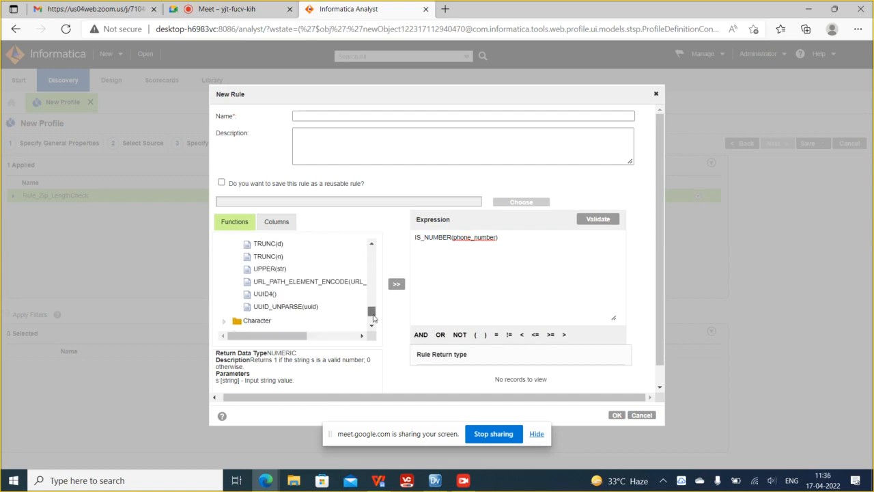
pyautogui.click(277, 273)
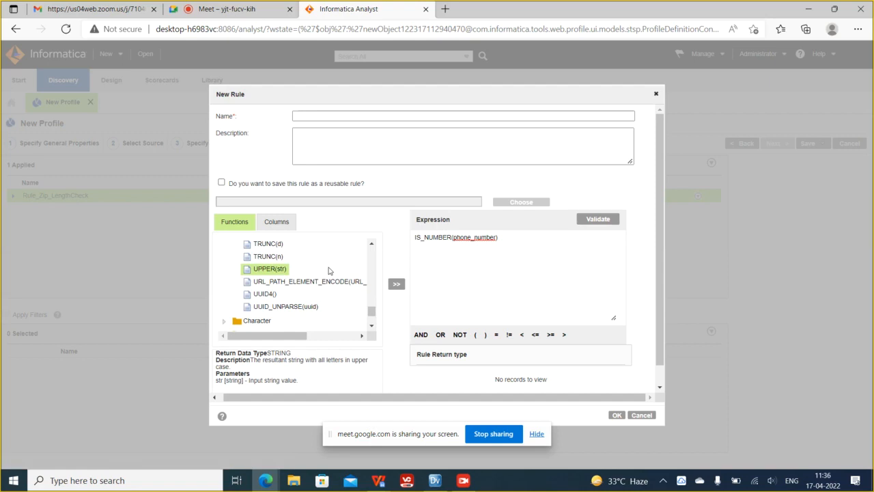
pyautogui.scroll(8, 328, 271)
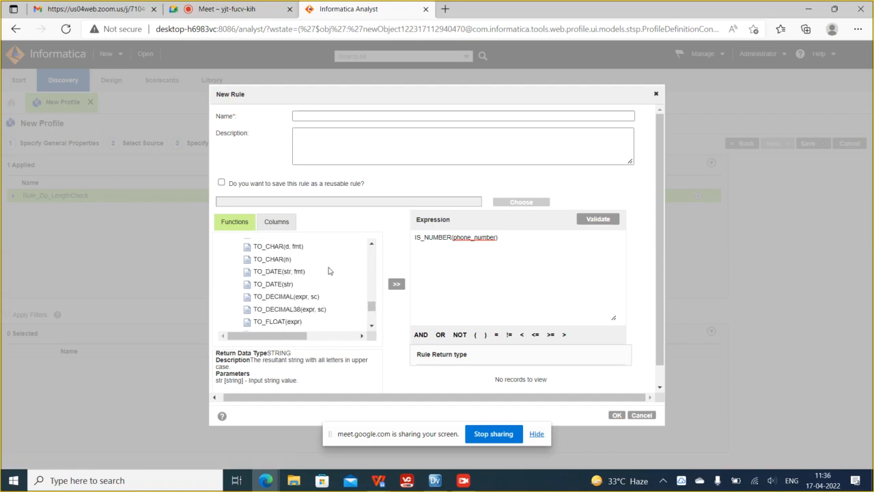
pyautogui.scroll(4, 321, 287)
pyautogui.scroll(-6, 316, 292)
pyautogui.click(274, 258)
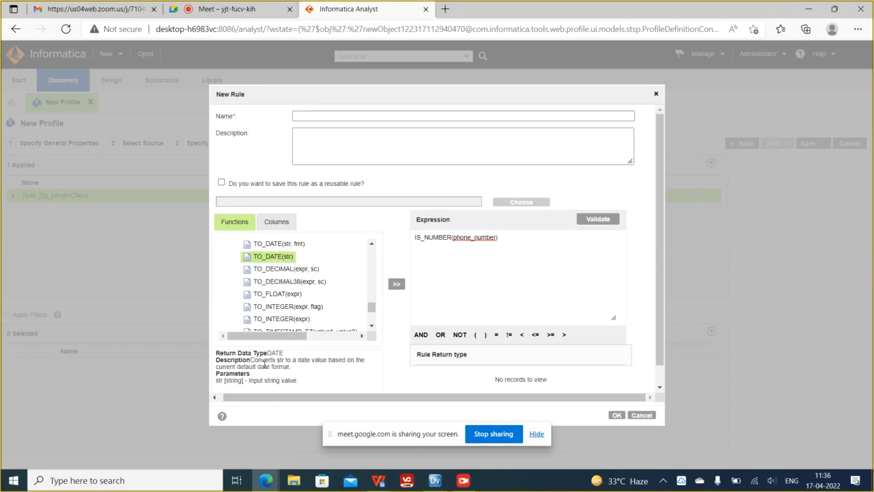
pyautogui.moveTo(255, 360); pyautogui.dragTo(346, 371)
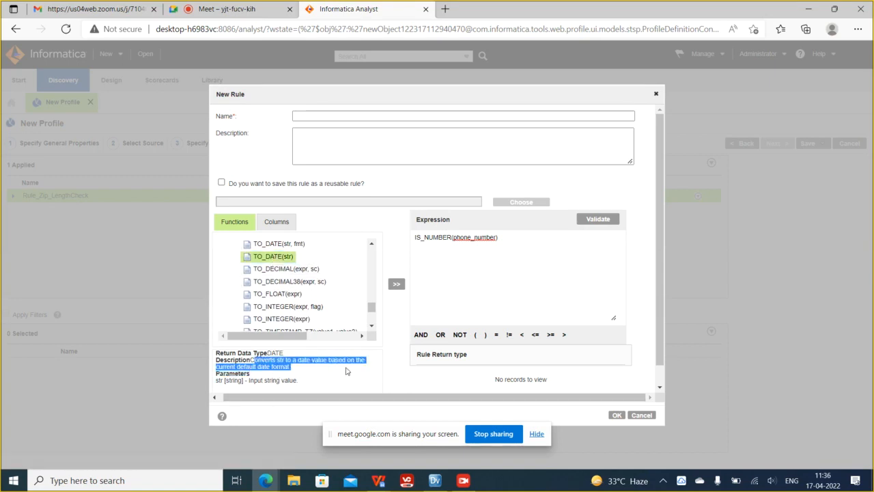
# Clear the whole rule expression.
pyautogui.click(516, 245)
pyautogui.hotkey('ctrl', 'a')
pyautogui.press('BackSpace')
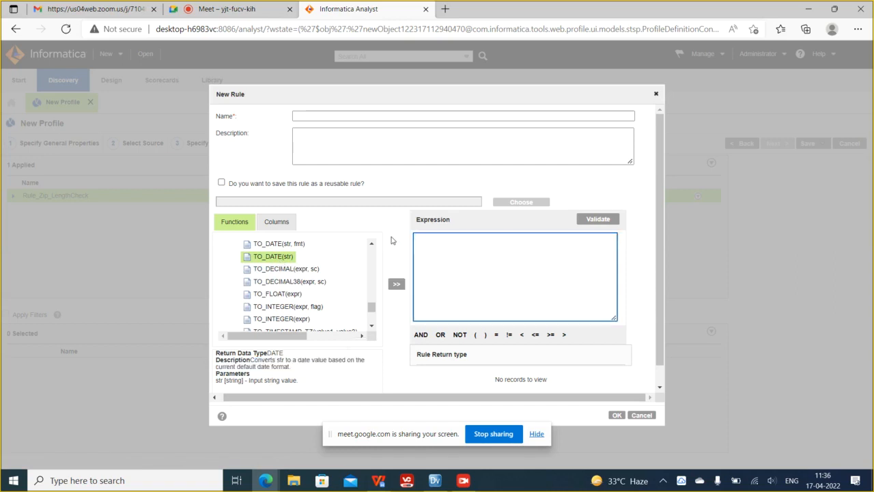
# Look up REG_REPLACE among the functions to examine its description and parameters, and cancel the new rule.
pyautogui.scroll(4, 284, 289)
pyautogui.scroll(6, 284, 289)
pyautogui.scroll(3, 284, 289)
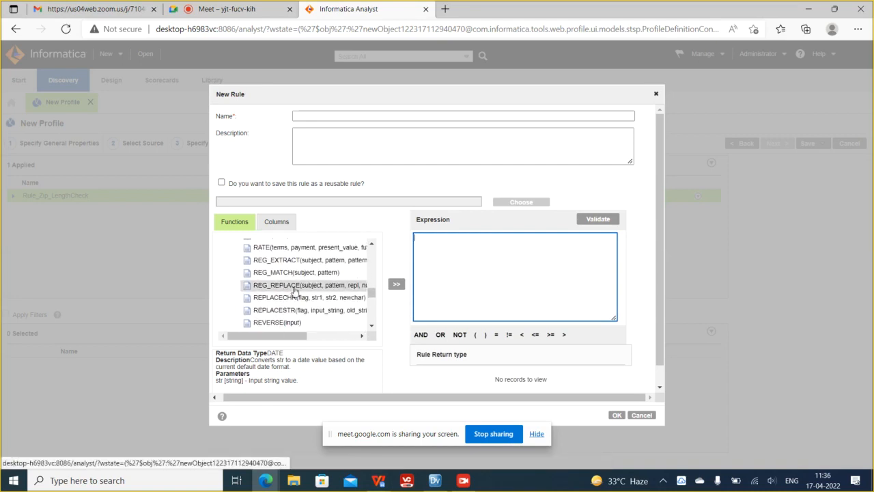
pyautogui.scroll(1, 316, 296)
pyautogui.scroll(1, 321, 309)
pyautogui.scroll(-2, 322, 309)
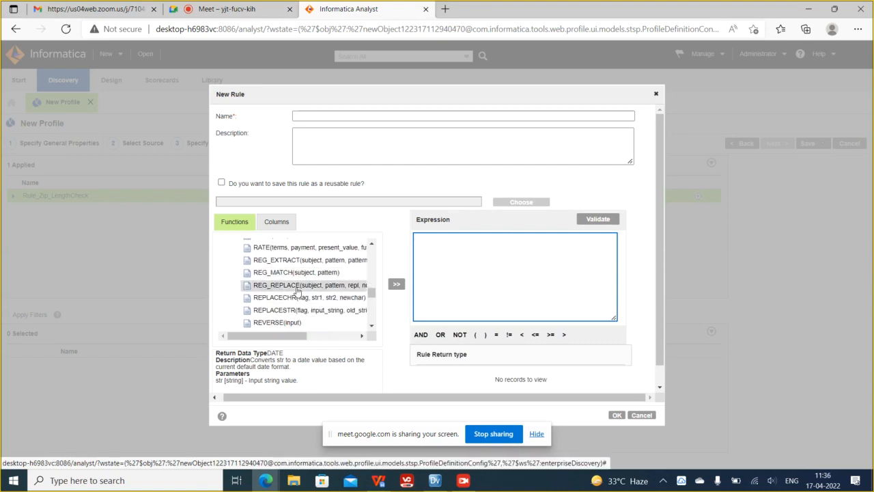
pyautogui.click(297, 286)
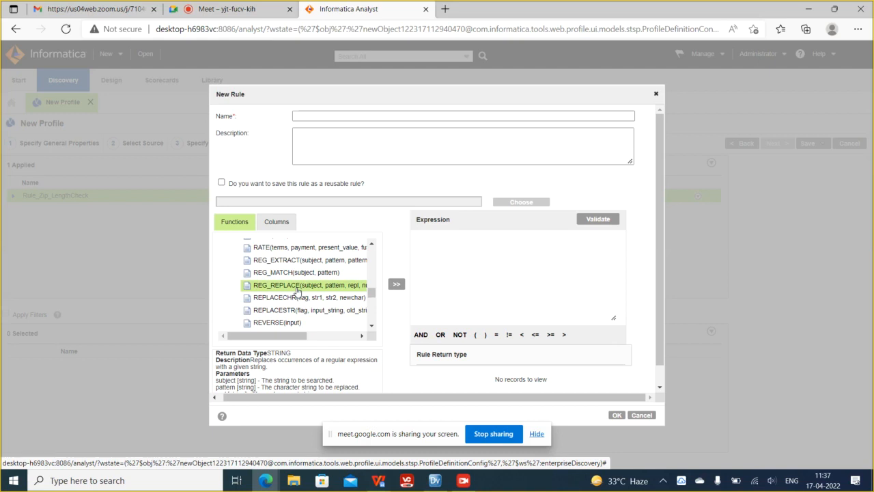
pyautogui.click(642, 415)
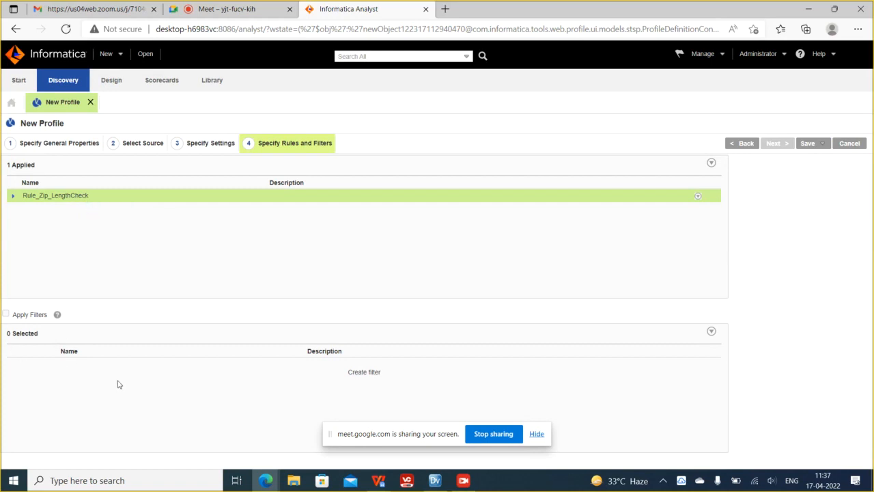
# Save and run the new profile with only Rule_Zip_LengthCheck applied.
pyautogui.click(711, 332)
pyautogui.click(815, 143)
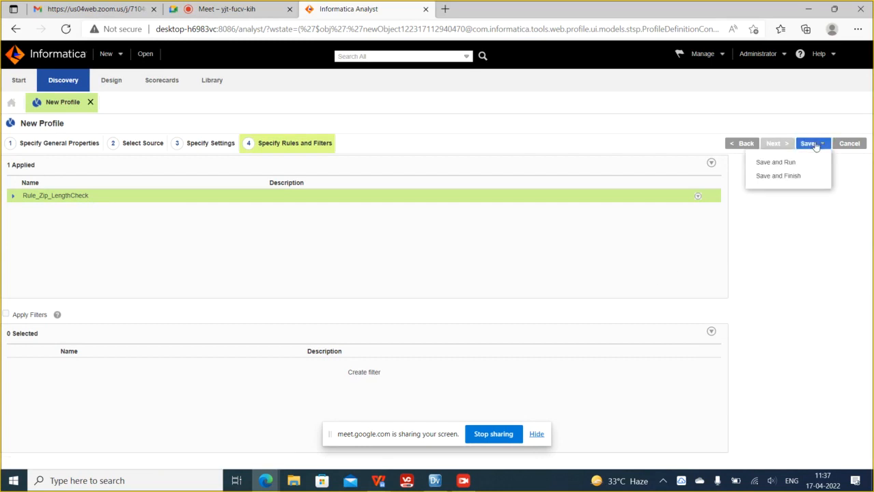
pyautogui.click(775, 164)
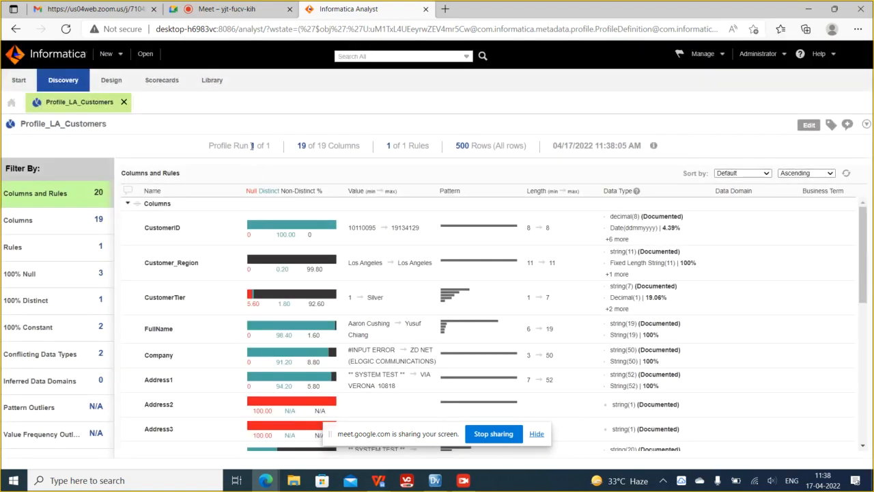
# Examine the profile run summary, including run number, columns, rules and run time, and look through the column results.
pyautogui.moveTo(251, 149); pyautogui.dragTo(275, 149)
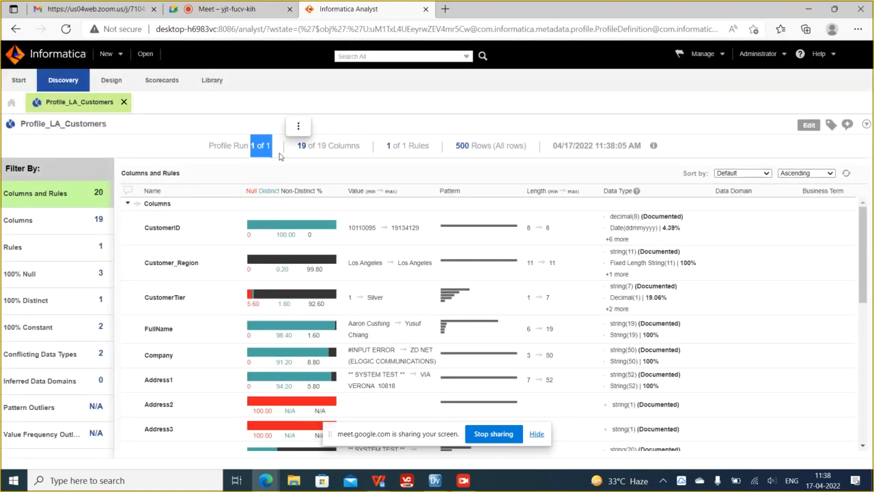
pyautogui.click(279, 156)
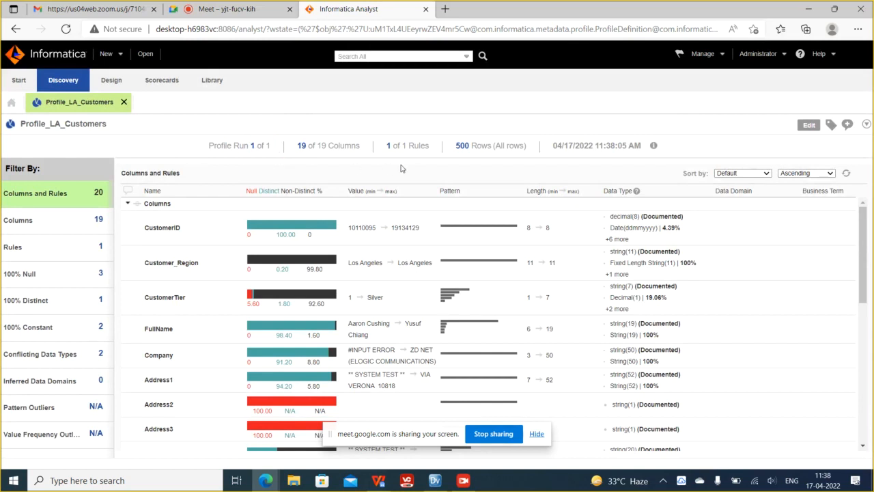
pyautogui.moveTo(297, 145); pyautogui.dragTo(457, 150)
pyautogui.moveTo(553, 147); pyautogui.dragTo(661, 146)
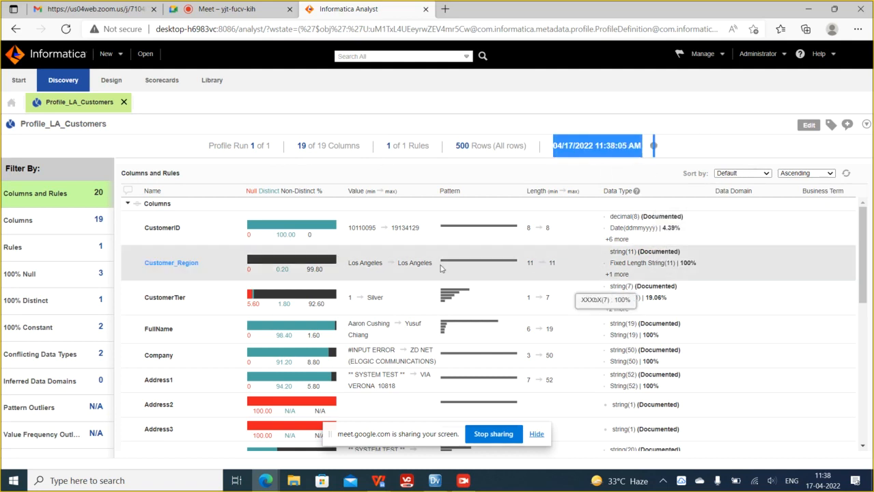
pyautogui.scroll(-10, 403, 270)
pyautogui.scroll(10, 403, 273)
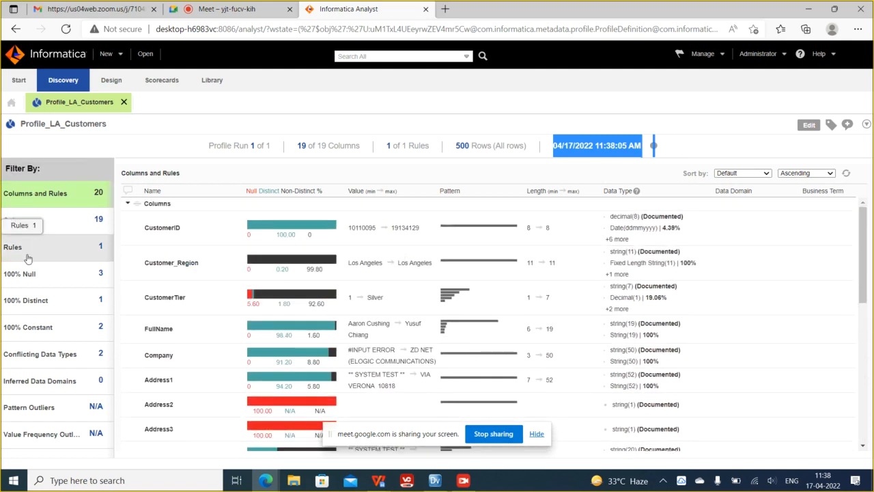
# Filter the profile results by 100% Null and by 100% Distinct, and return to all columns and rules.
pyautogui.click(30, 281)
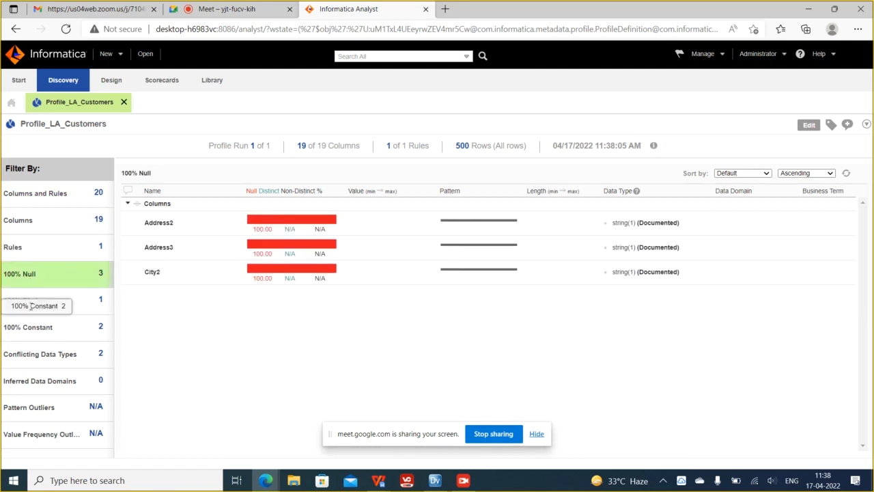
pyautogui.click(64, 300)
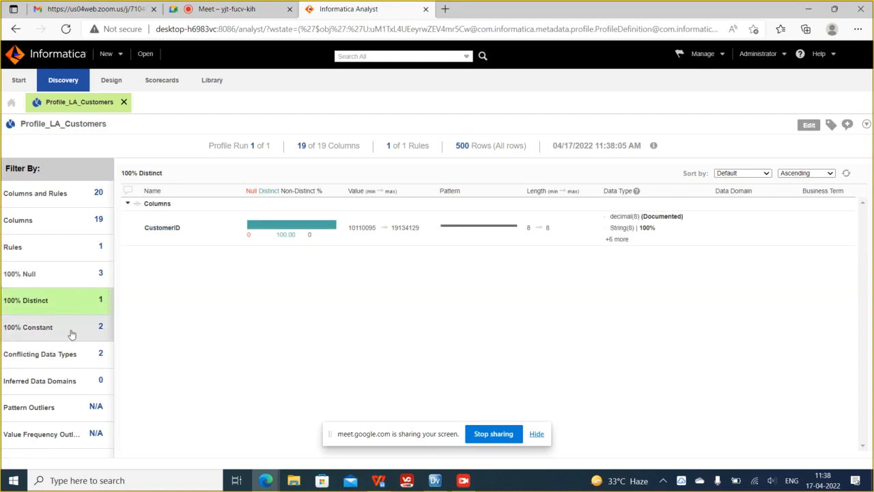
pyautogui.click(60, 194)
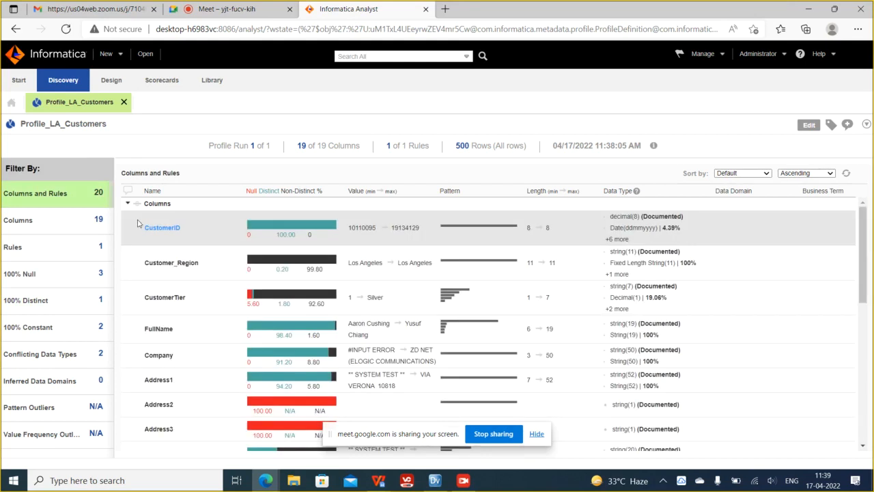
# Collapse the Columns group to view the Rule_Zip_LengthCheck result, and expand the group again.
pyautogui.click(126, 204)
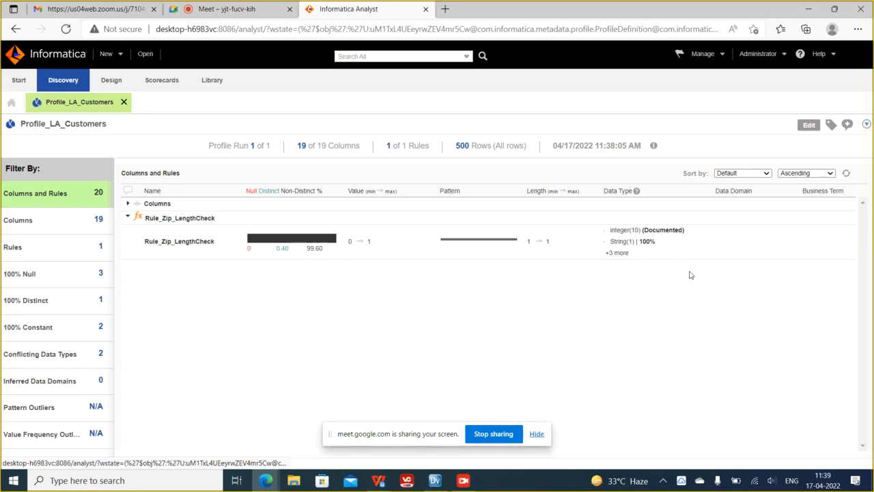
pyautogui.click(128, 203)
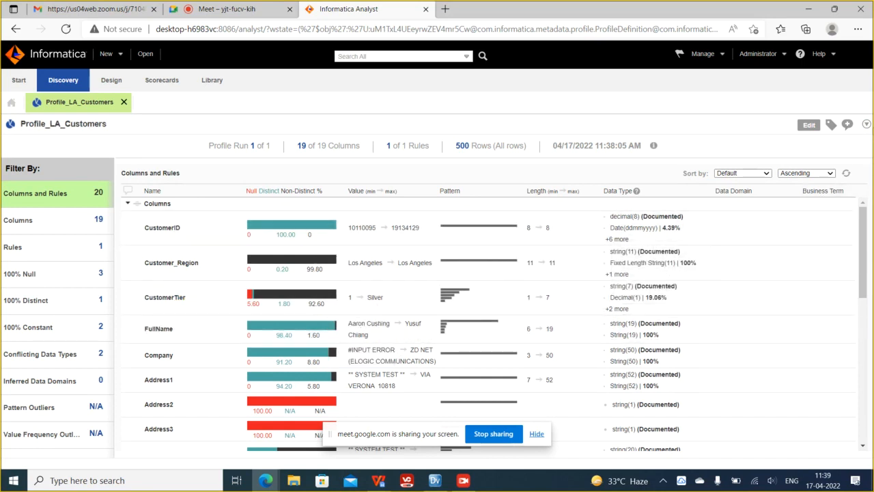
# Export all profile data to an Excel file named Profile_LA_Customers with the 7-bit ASCII code page.
pyautogui.click(866, 123)
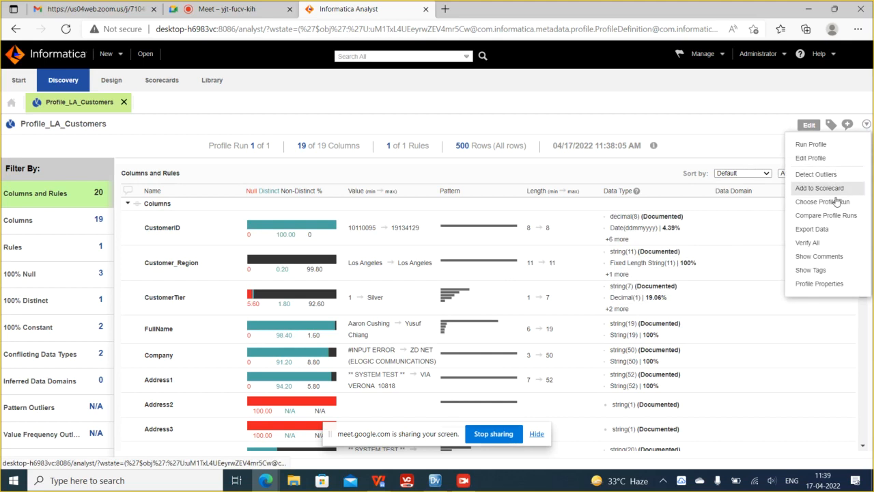
pyautogui.click(866, 123)
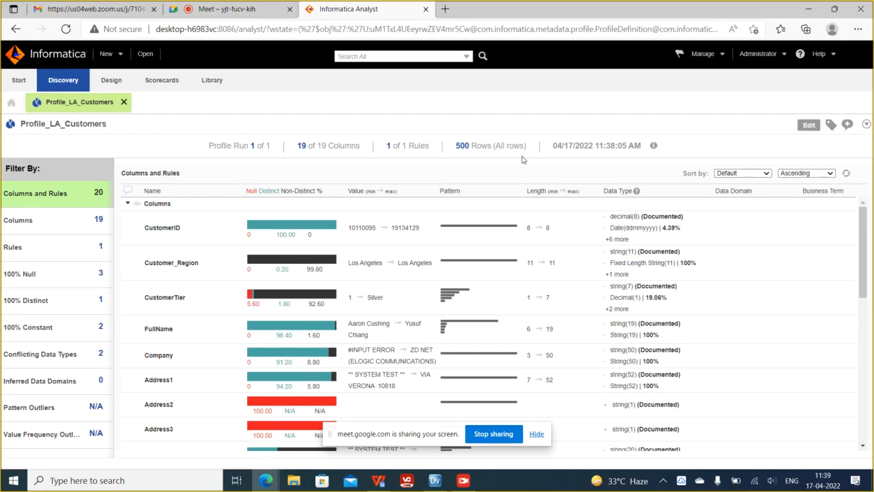
pyautogui.click(866, 125)
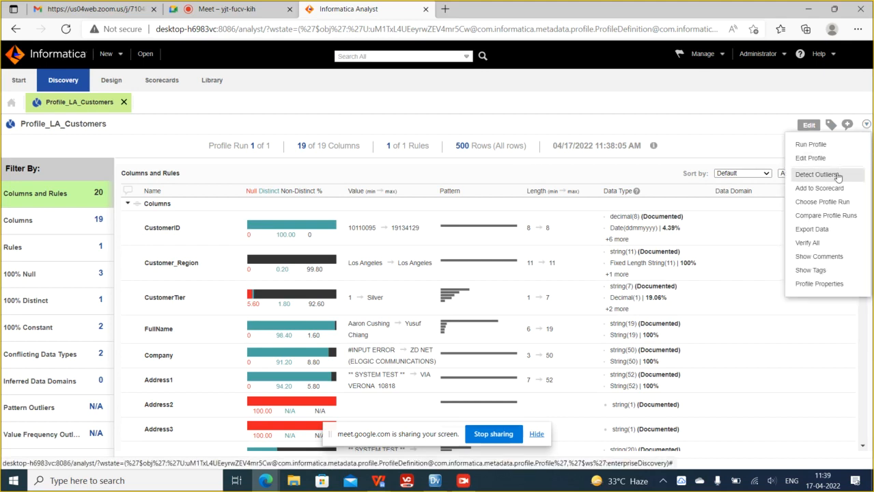
pyautogui.click(813, 231)
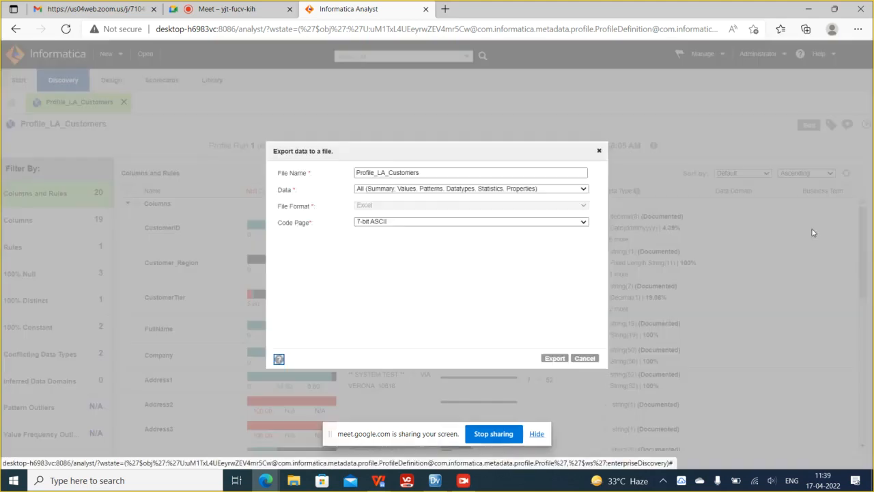
pyautogui.moveTo(434, 175); pyautogui.dragTo(338, 173)
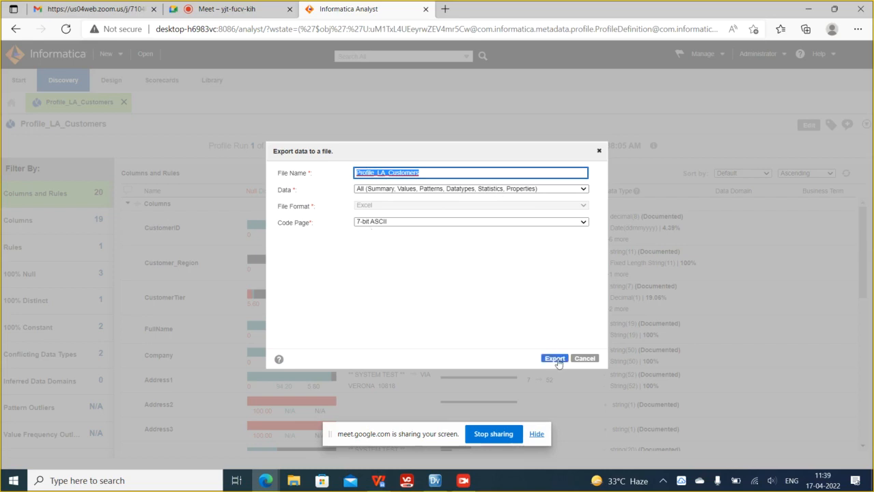
pyautogui.click(500, 223)
pyautogui.scroll(-3, 457, 298)
pyautogui.scroll(3, 460, 298)
pyautogui.click(302, 287)
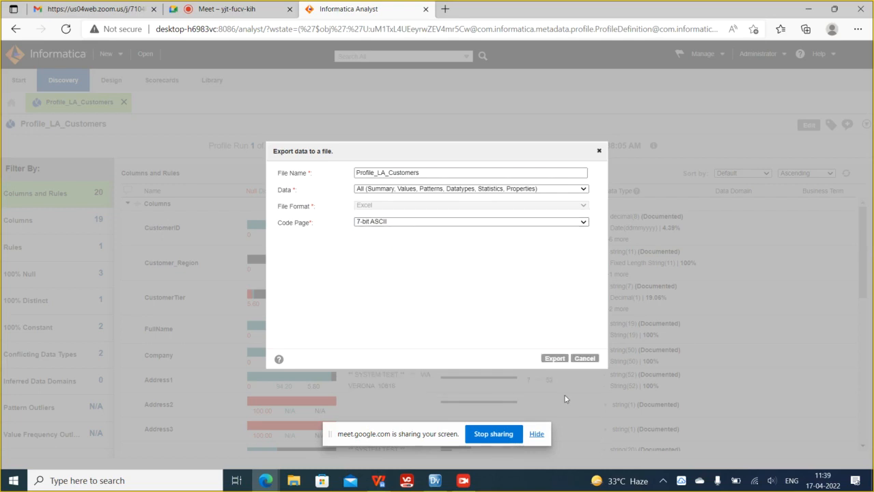
pyautogui.click(552, 360)
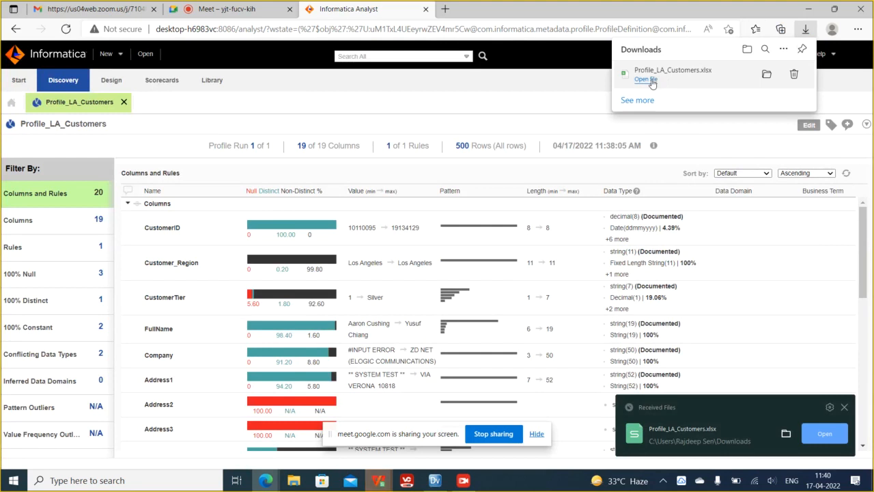
# Open the exported Profile_LA_Customers.xlsx in WPS Office and review the Column Profile sheet, including the Rule_Zip_LengthCheck row.
pyautogui.moveTo(383, 481)
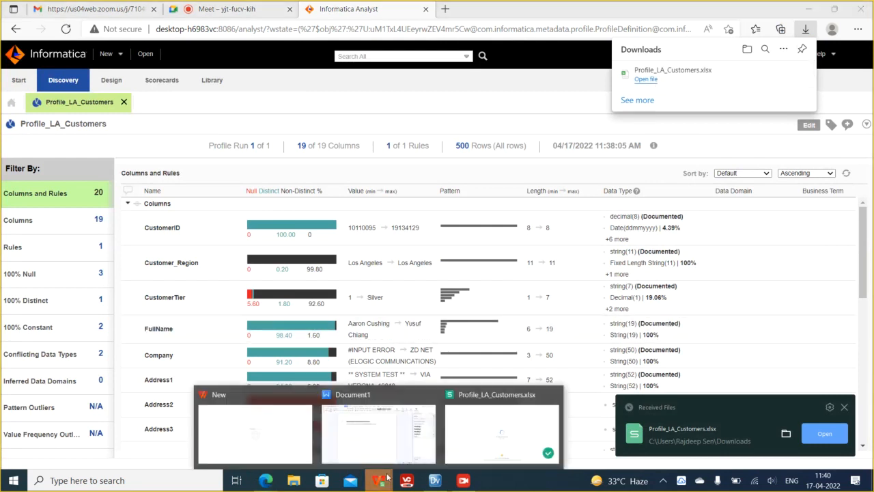
pyautogui.click(499, 430)
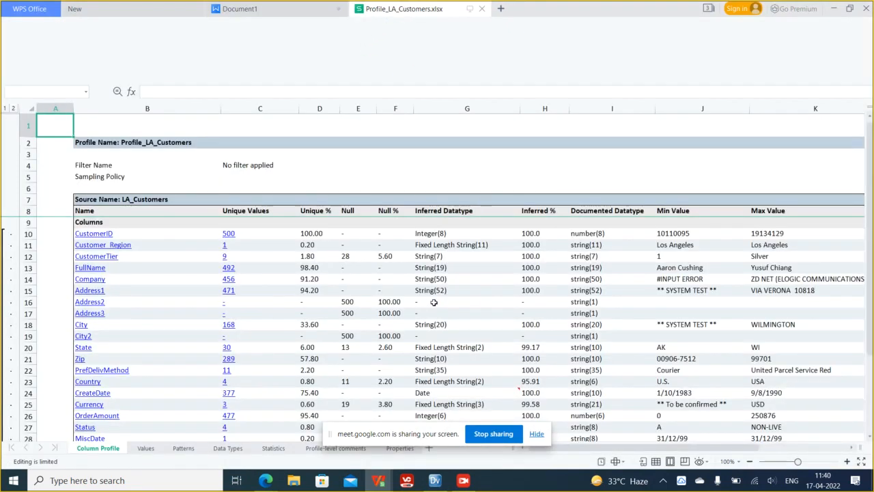
pyautogui.scroll(-5, 311, 346)
pyautogui.scroll(5, 315, 335)
pyautogui.scroll(-5, 315, 336)
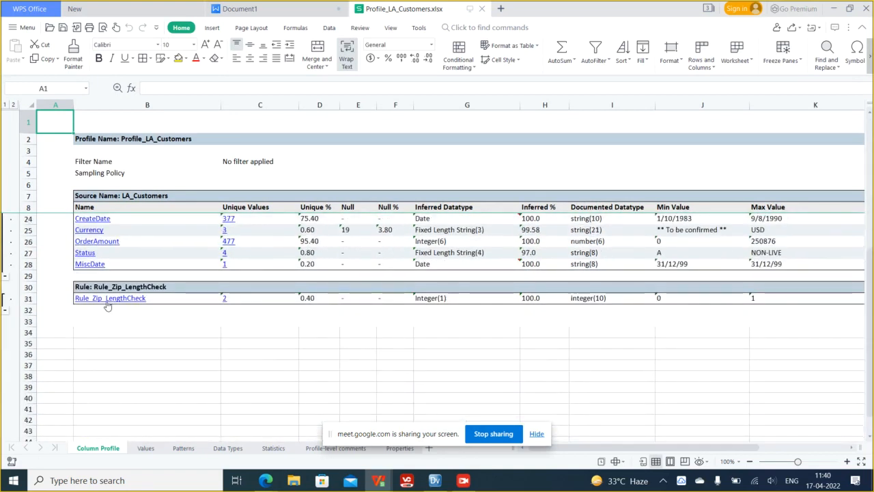
pyautogui.scroll(5, 308, 333)
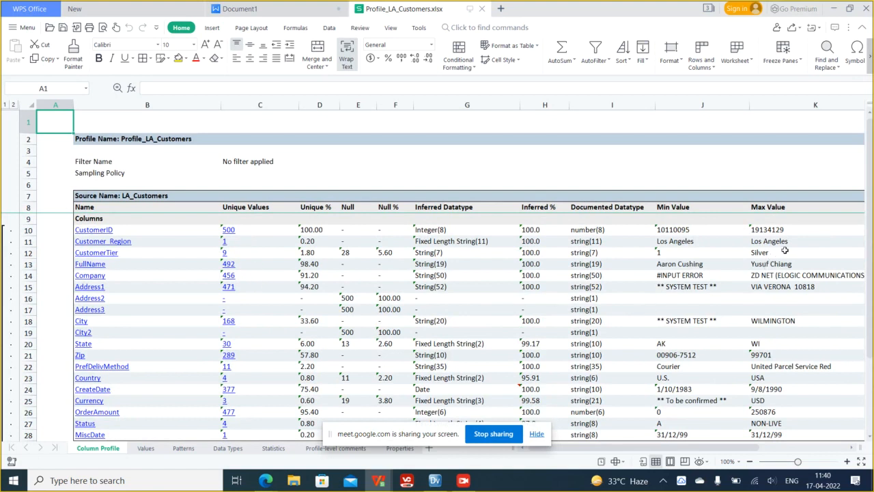
# Follow the Rule_Zip_LengthCheck name link to its inferred data types, glance at the Values sheet, and return to the Column Profile sheet.
pyautogui.scroll(-3, 266, 295)
pyautogui.scroll(3, 265, 295)
pyautogui.scroll(-3, 266, 295)
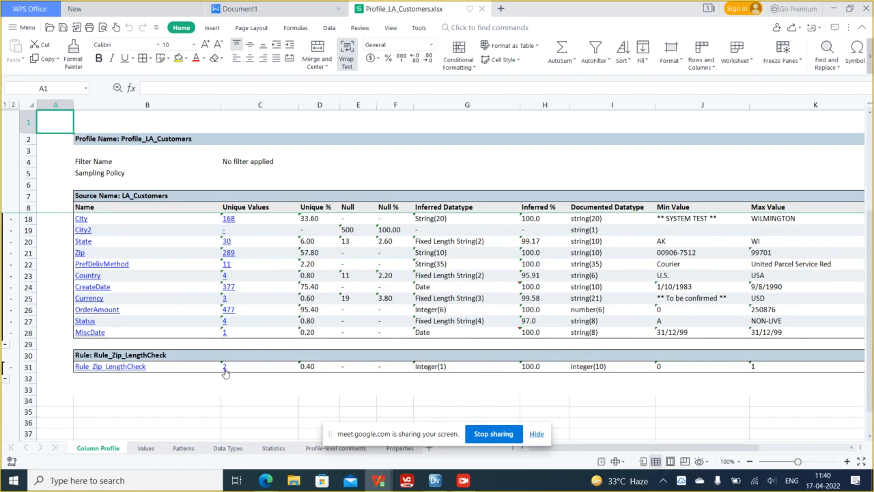
pyautogui.click(132, 367)
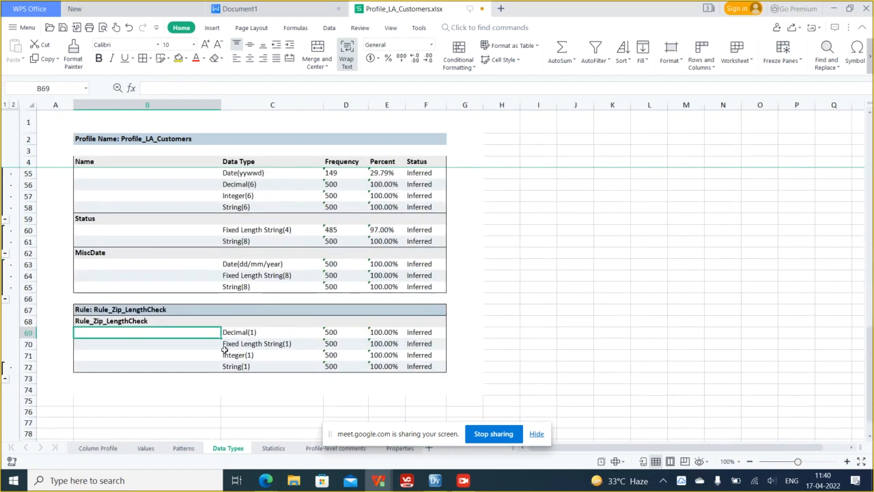
pyautogui.click(145, 447)
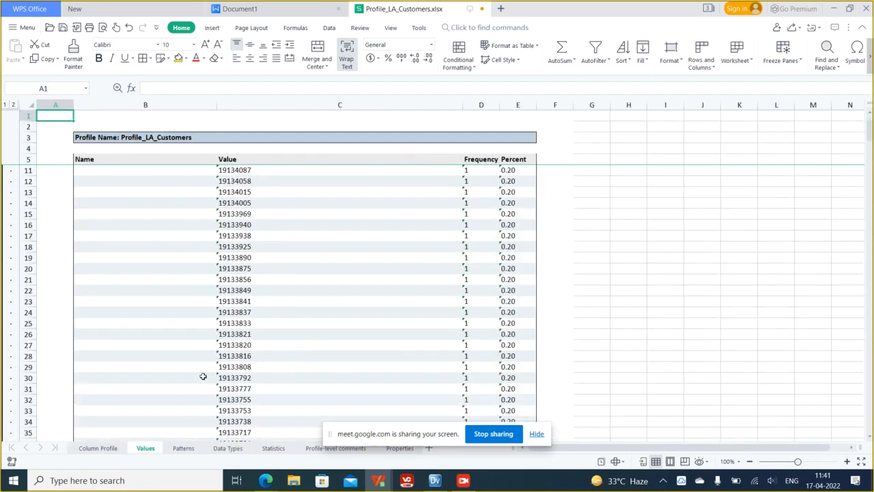
pyautogui.click(98, 448)
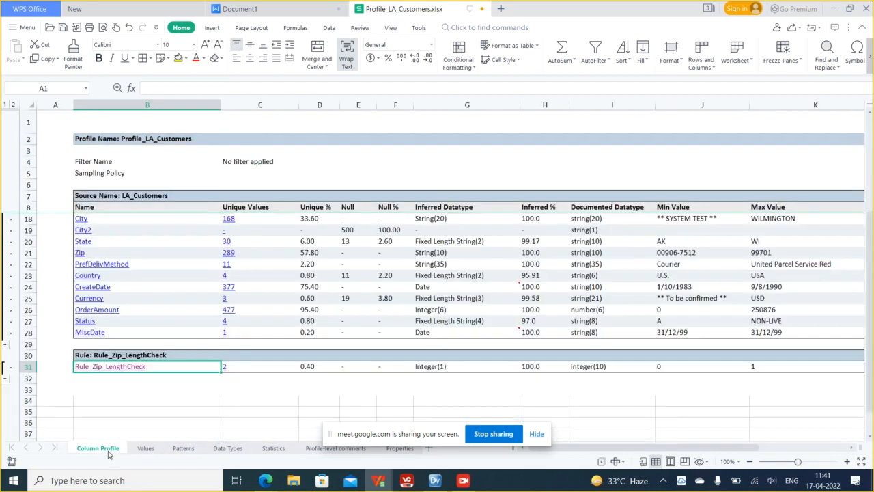
# Follow the Rule_Zip_LengthCheck unique-values link and examine the frequencies of its 1 and 0 results on the Values sheet.
pyautogui.click(225, 370)
pyautogui.scroll(-3, 301, 303)
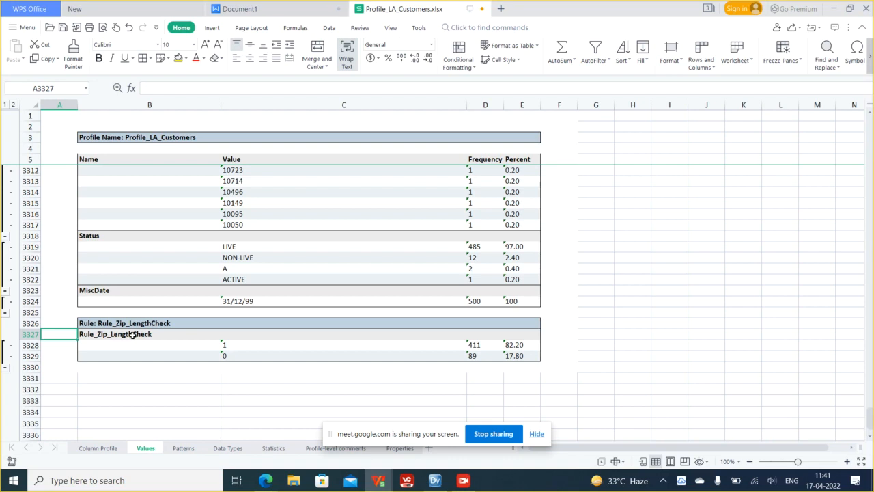
pyautogui.click(243, 346)
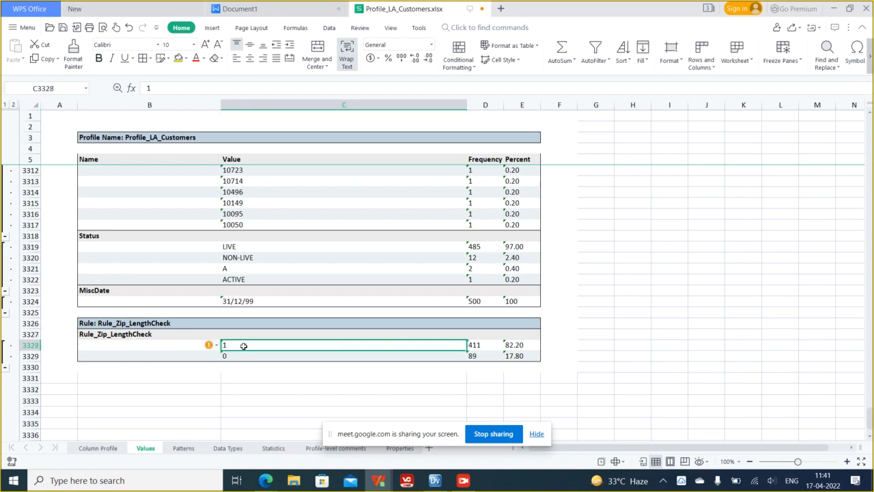
pyautogui.click(482, 344)
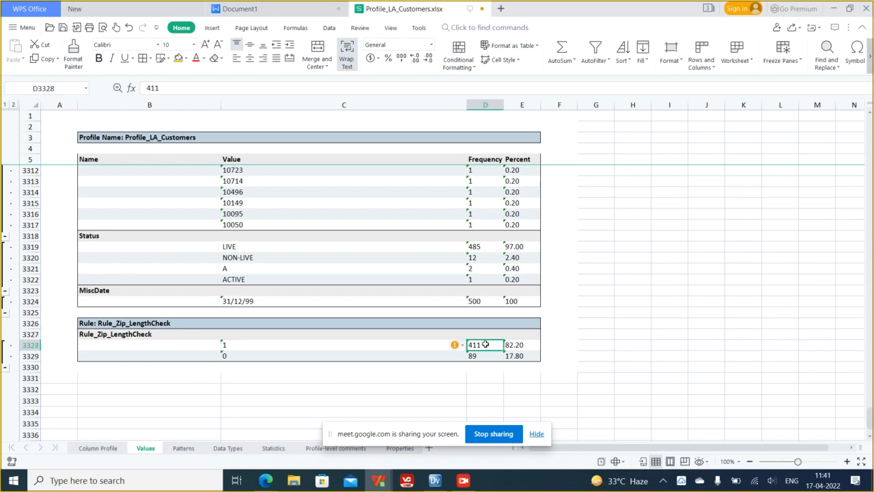
pyautogui.click(243, 356)
pyautogui.click(472, 354)
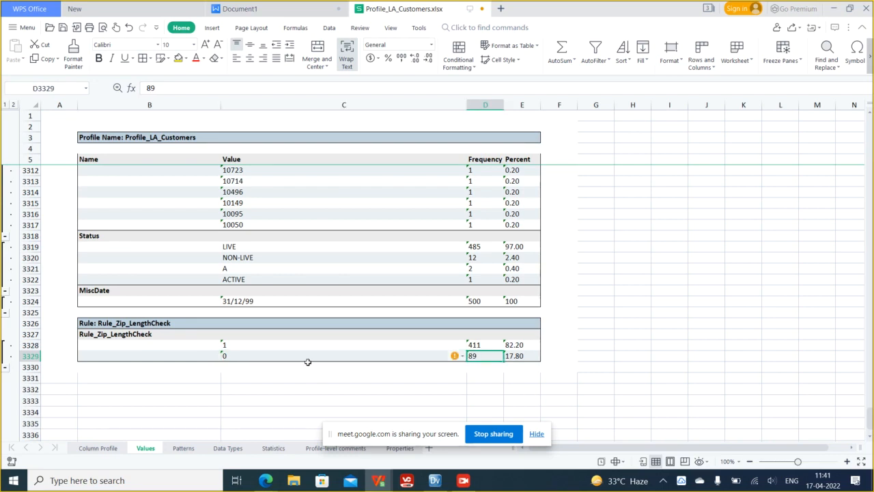
pyautogui.click(270, 356)
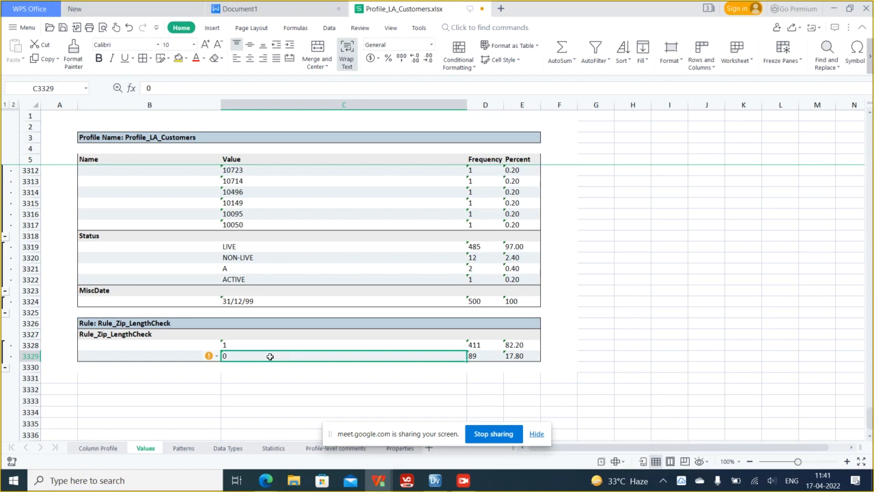
# Revisit the rule's row on the Column Profile sheet, and compare its valid and invalid record frequencies on the Values sheet again.
pyautogui.click(101, 448)
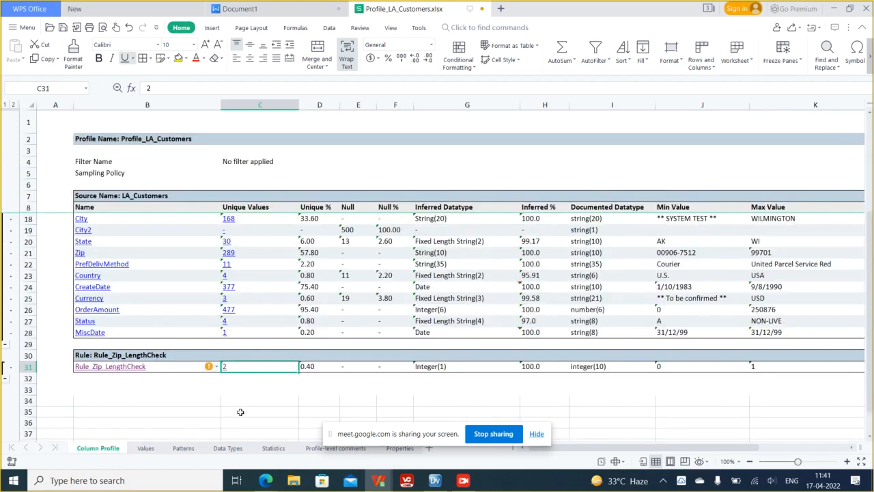
pyautogui.click(145, 448)
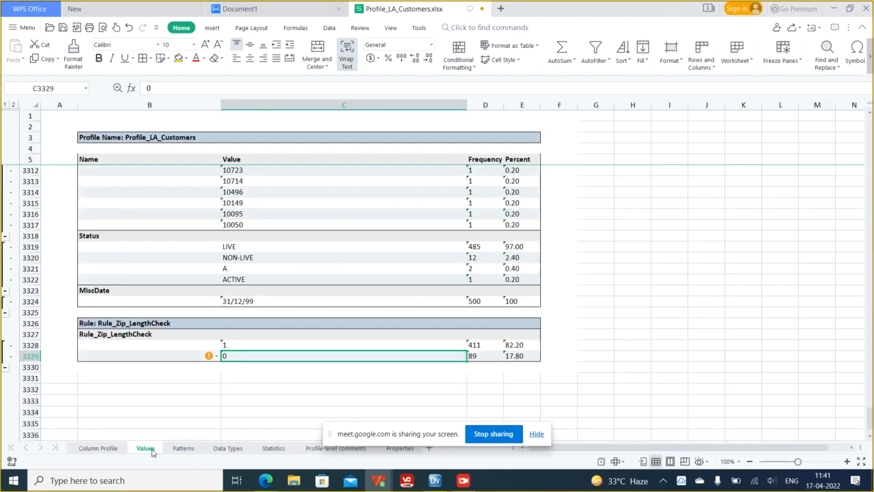
pyautogui.click(252, 345)
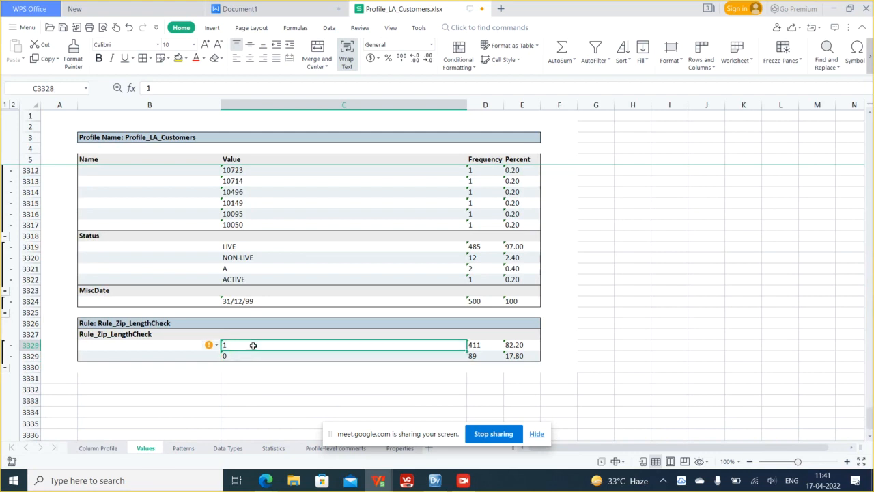
pyautogui.click(483, 348)
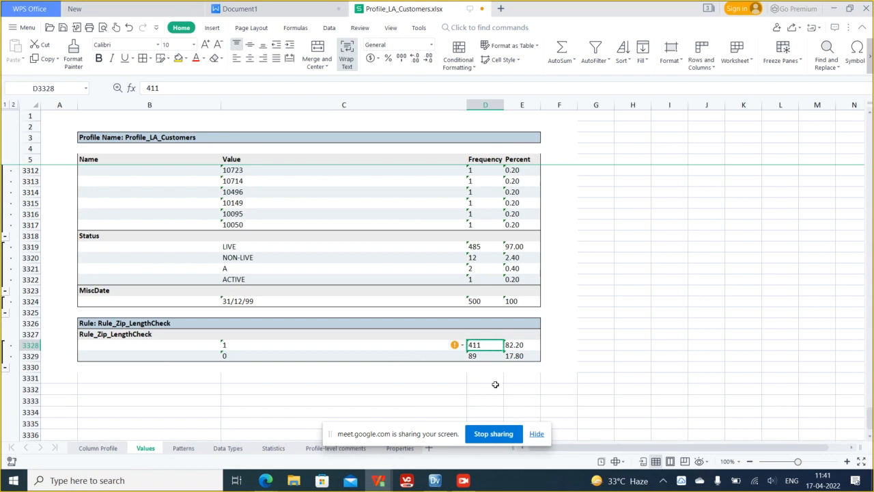
pyautogui.click(476, 356)
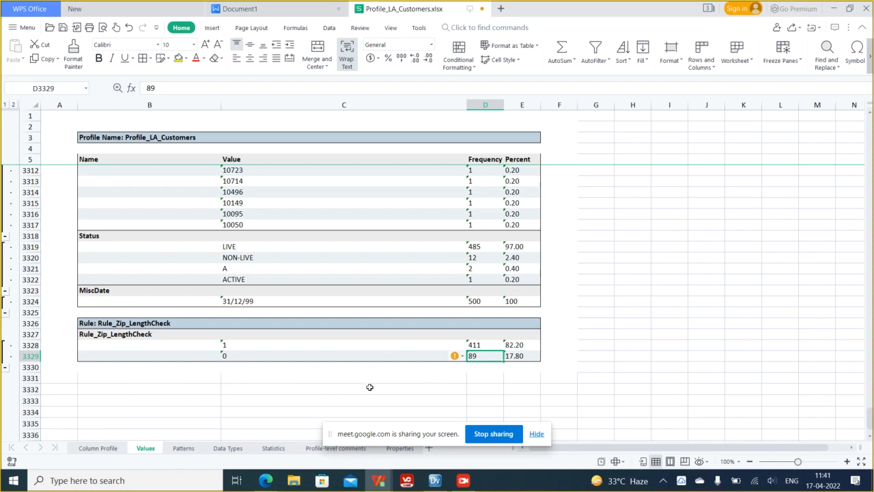
# Review the Statistics sheet through to the average, length, top, bottom and sum figures for Rule_Zip_LengthCheck.
pyautogui.click(271, 449)
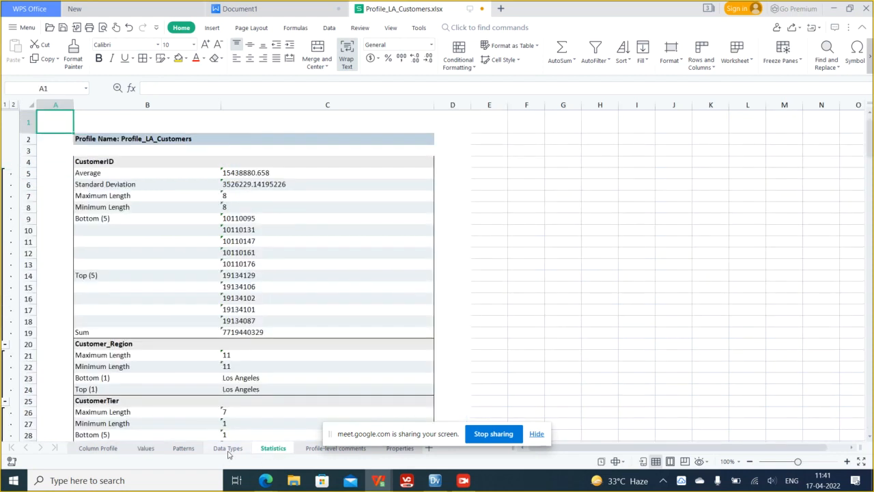
pyautogui.click(213, 451)
pyautogui.click(273, 449)
pyautogui.scroll(-20, 267, 372)
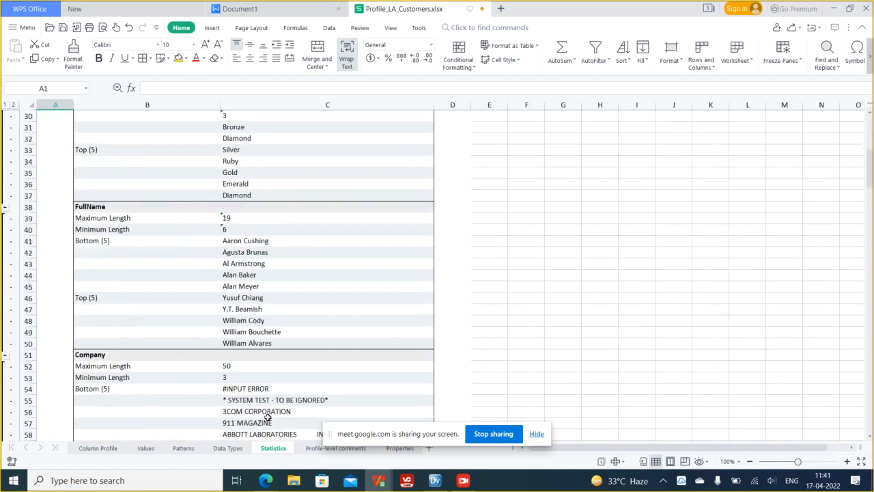
pyautogui.scroll(-20, 273, 389)
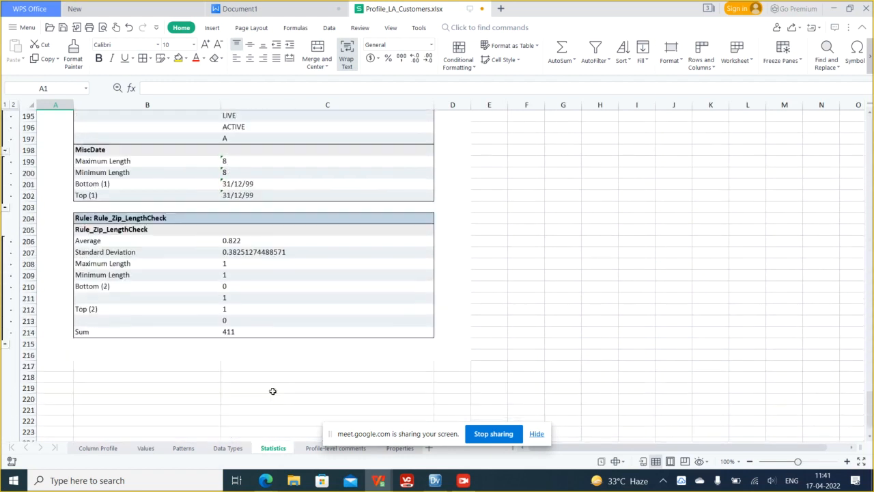
pyautogui.scroll(5, 272, 390)
pyautogui.scroll(2, 273, 391)
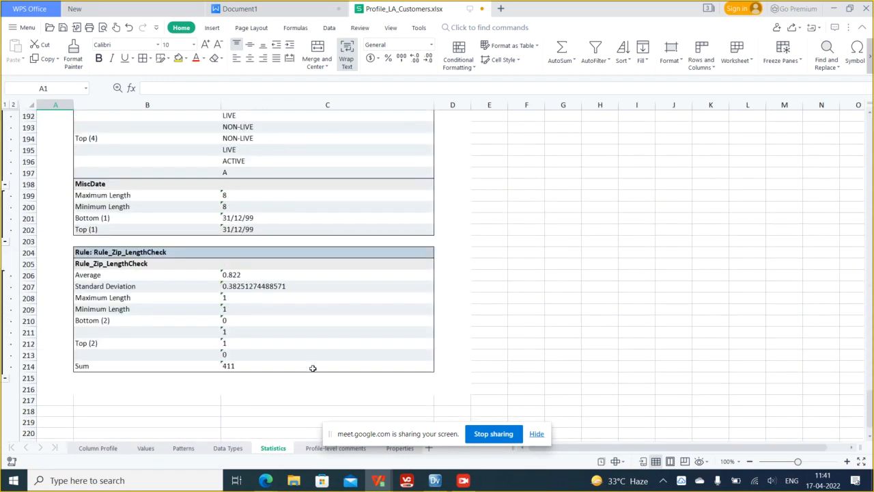